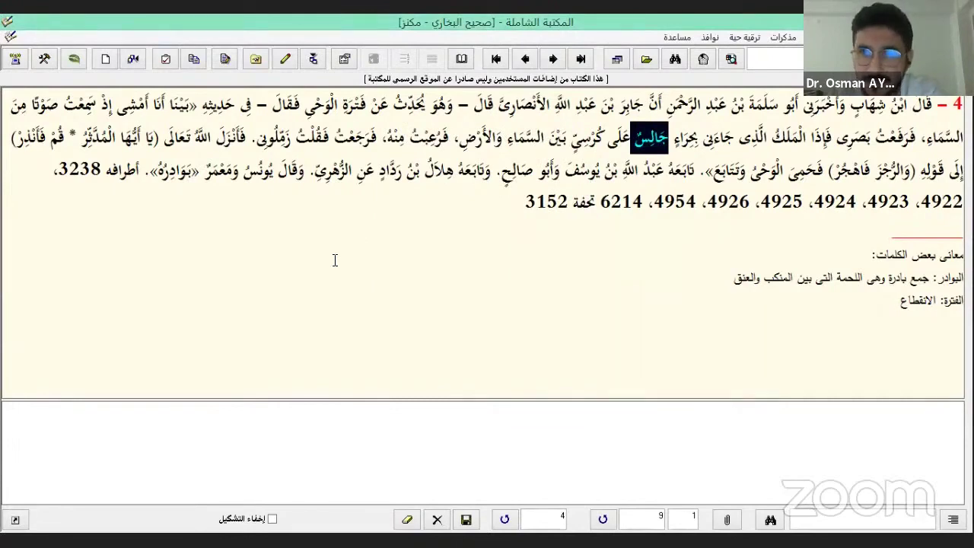
Try hiding the diacritics of the hadith text (إخفاء التشكيل) and restore them
{"action": "double_click", "coordinate": [385, 164]}
{"action": "left_click", "coordinate": [377, 205]}
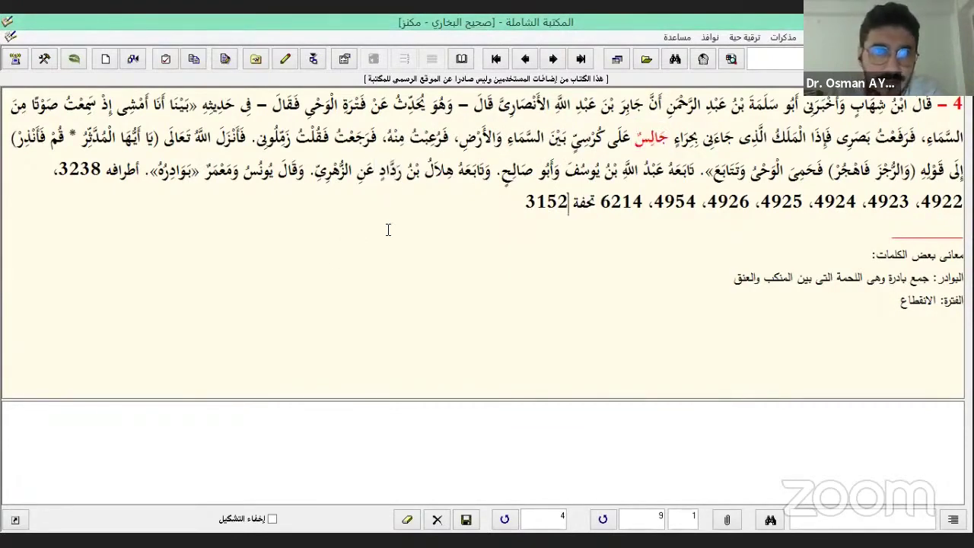
{"action": "left_click", "coordinate": [272, 519]}
{"action": "left_click", "coordinate": [273, 522]}
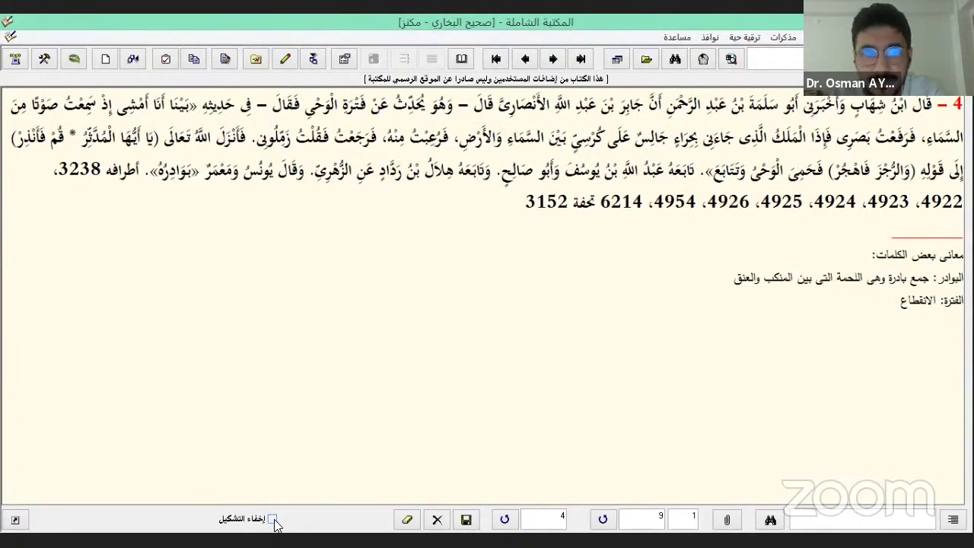
{"action": "left_click", "coordinate": [273, 520]}
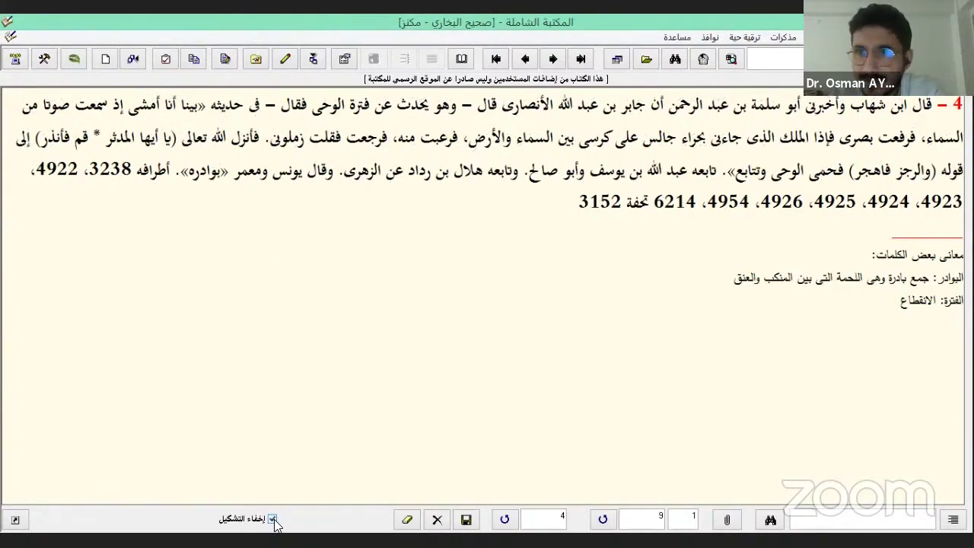
{"action": "left_click", "coordinate": [274, 520]}
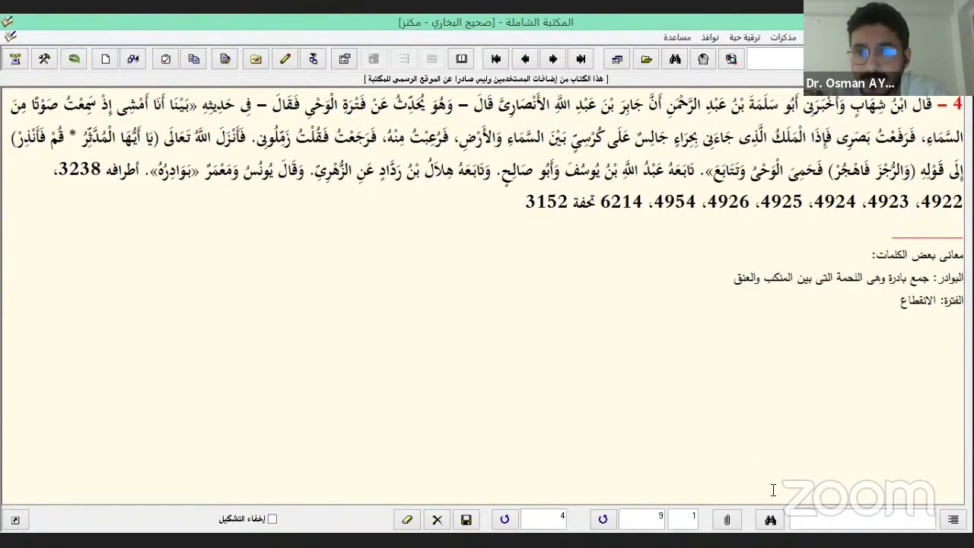
{"action": "double_click", "coordinate": [694, 521]}
{"action": "left_click", "coordinate": [655, 517]}
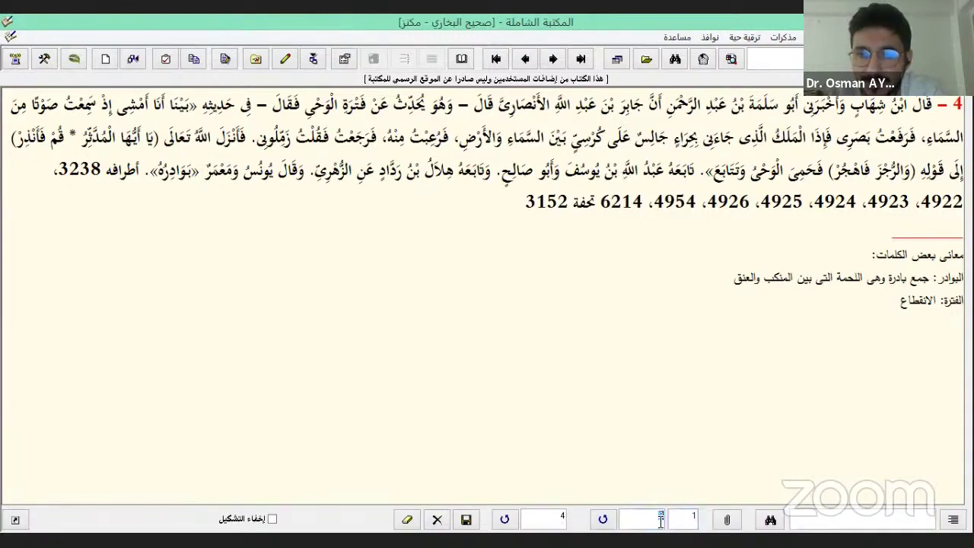
{"action": "double_click", "coordinate": [560, 519]}
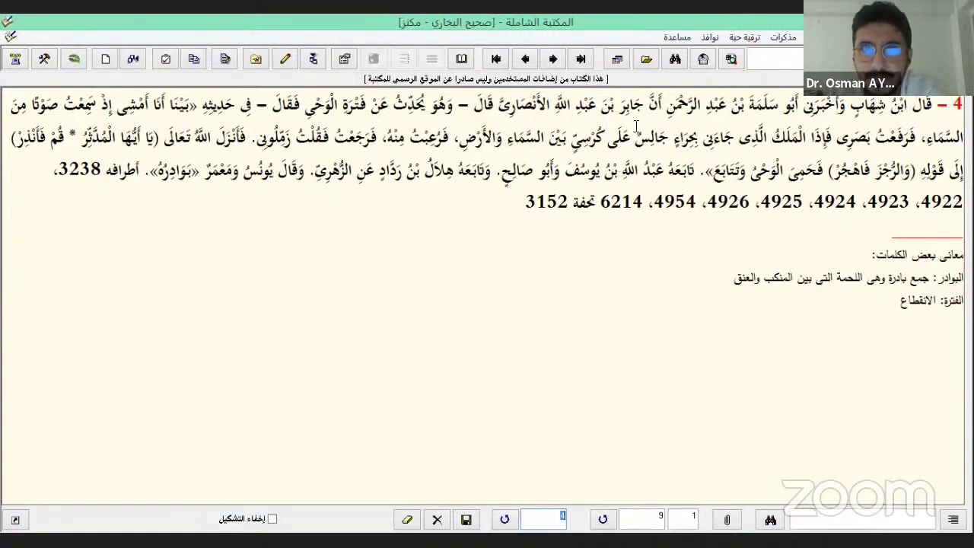
Open the search screen and clear the existing term from the first phrase field
{"action": "left_click", "coordinate": [675, 58]}
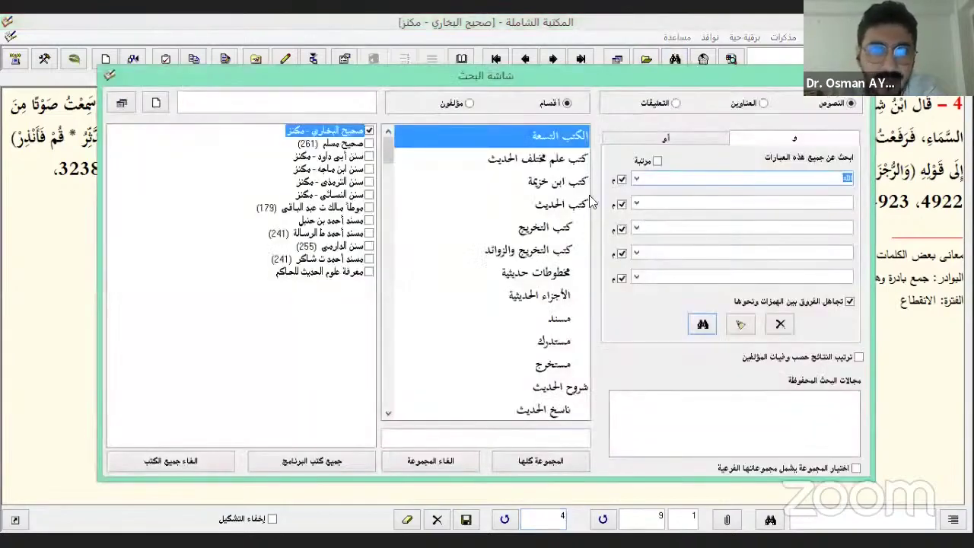
{"action": "left_click_drag", "start_coordinate": [664, 82], "coordinate": [649, 66]}
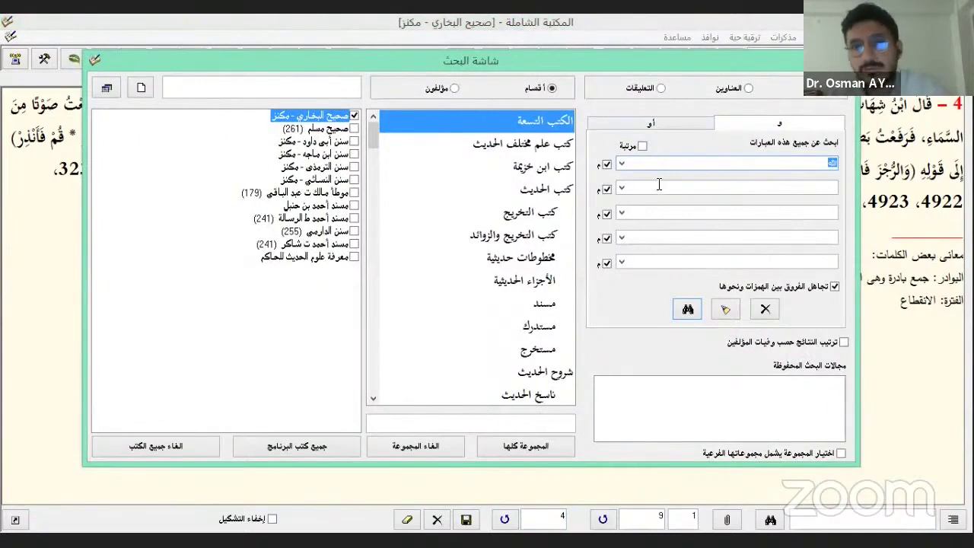
{"action": "left_click_drag", "start_coordinate": [624, 60], "coordinate": [646, 66]}
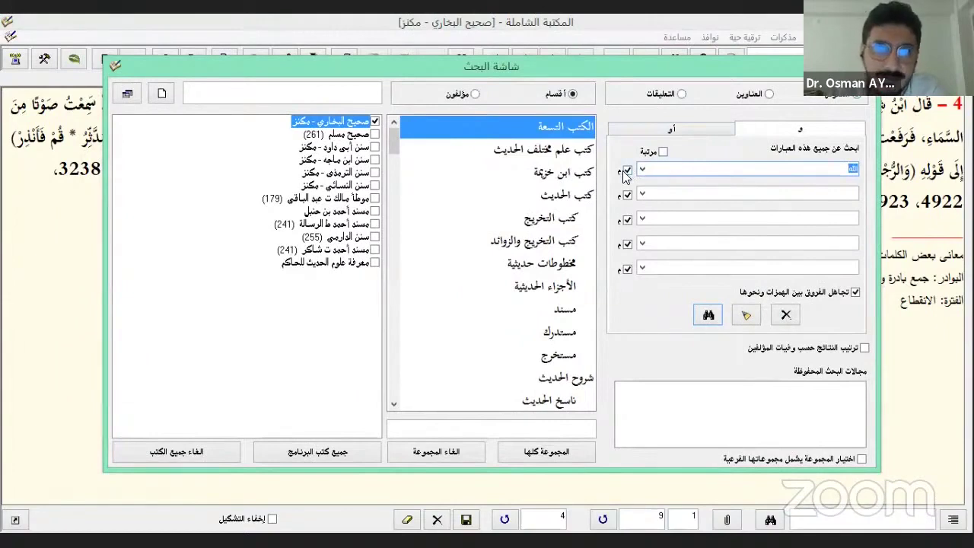
{"action": "left_click", "coordinate": [831, 169]}
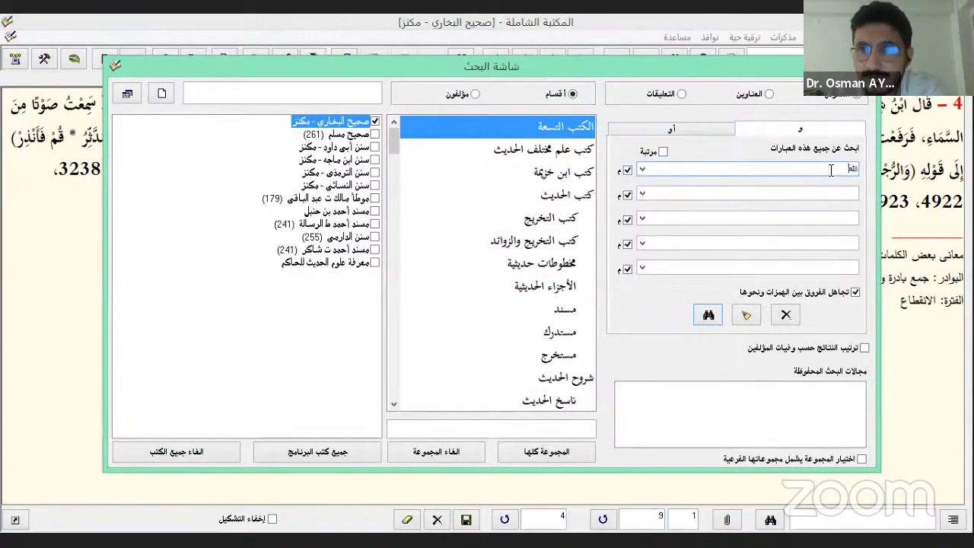
{"action": "key", "text": "BackSpace"}
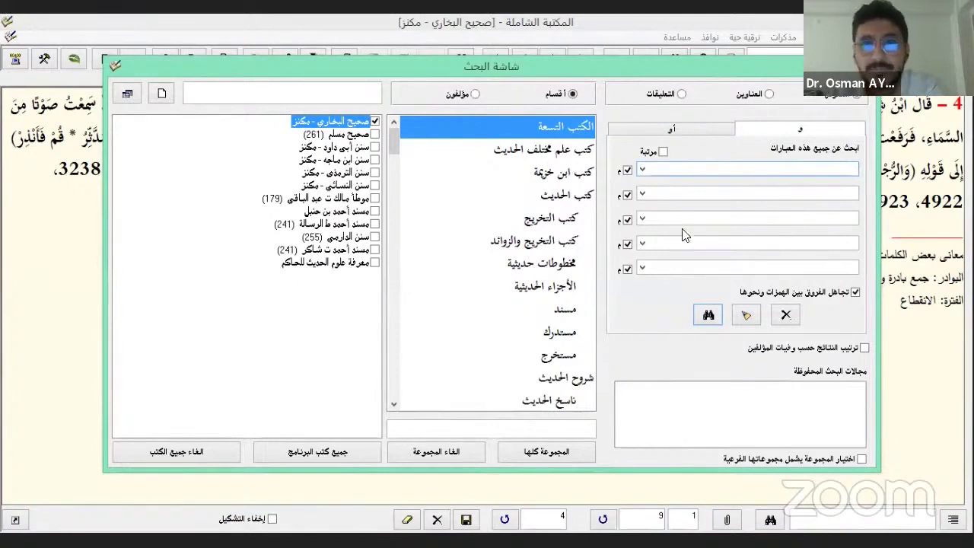
Examine the two search modes, all phrases (و) and any phrase (أو), with their term fields
{"action": "left_click", "coordinate": [711, 131]}
{"action": "left_click", "coordinate": [792, 134]}
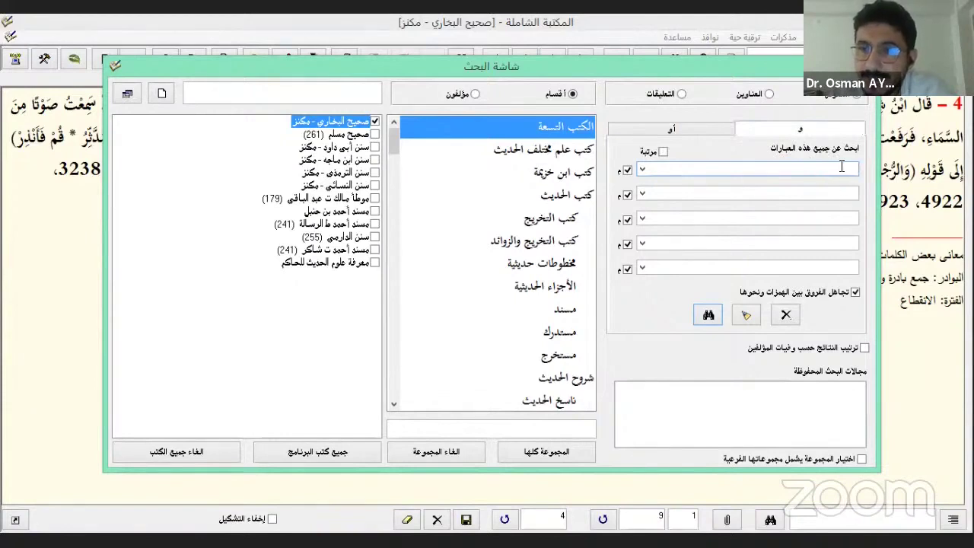
{"action": "left_click", "coordinate": [831, 193]}
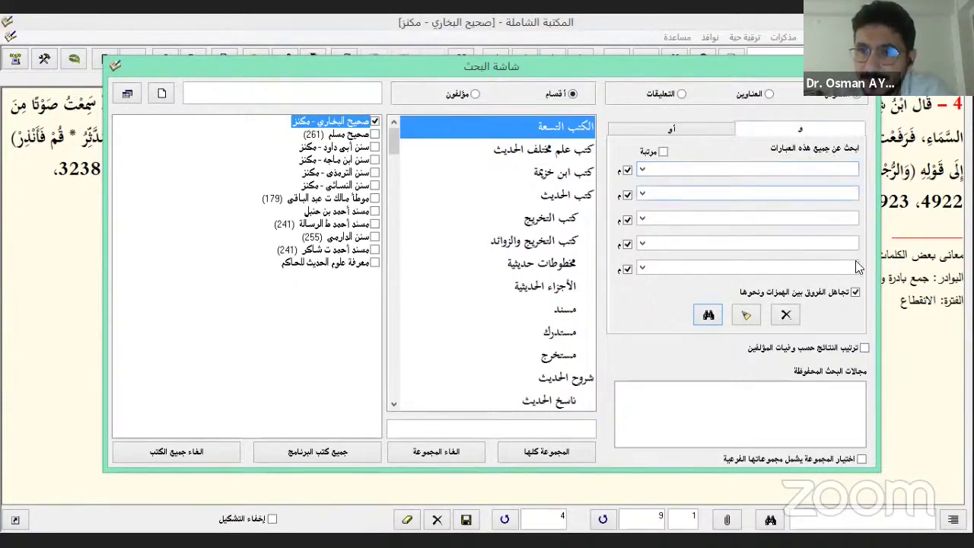
{"action": "left_click", "coordinate": [830, 173]}
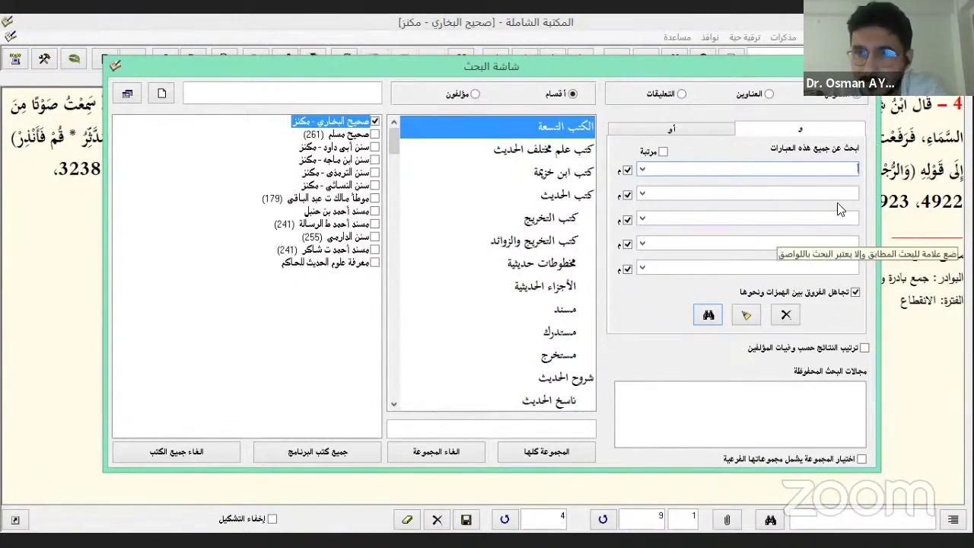
{"action": "left_click", "coordinate": [700, 131]}
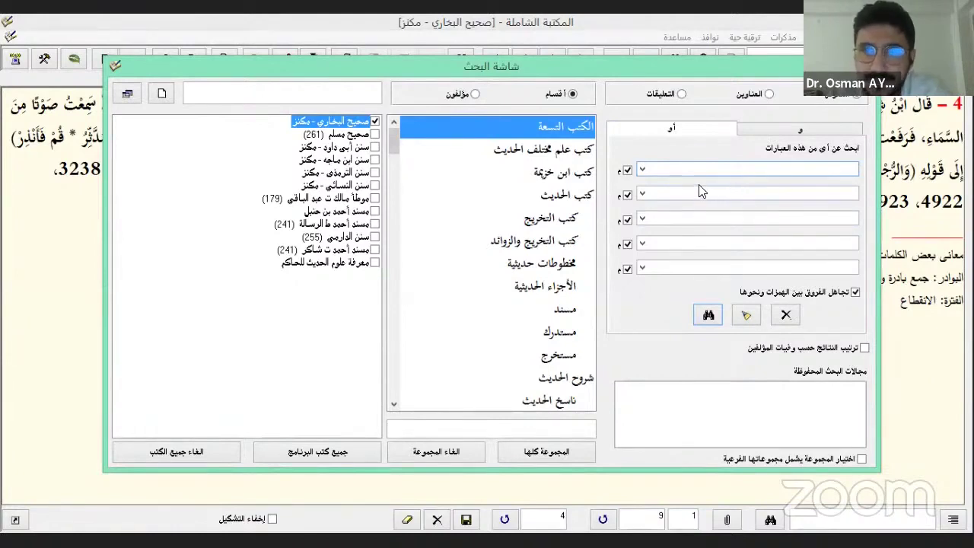
{"action": "left_click", "coordinate": [787, 131]}
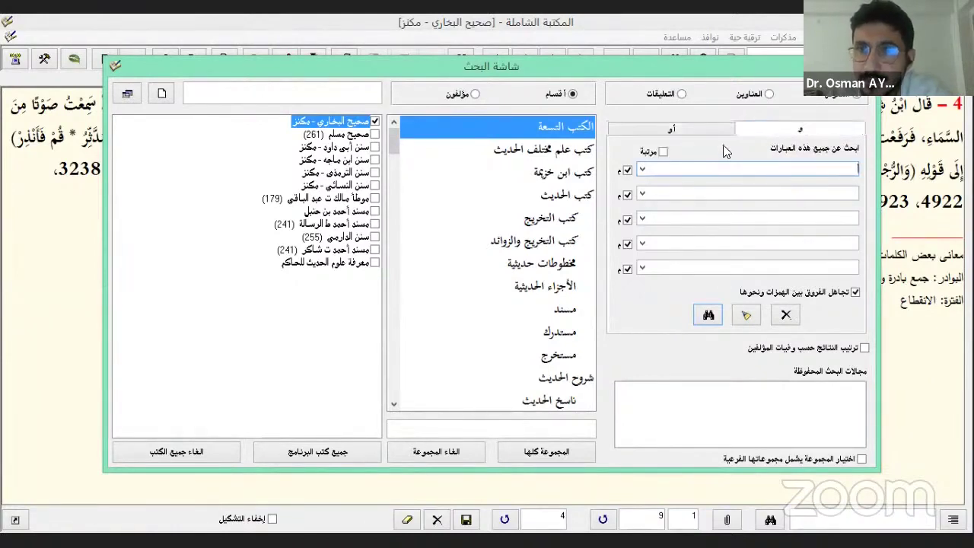
{"action": "left_click", "coordinate": [722, 129]}
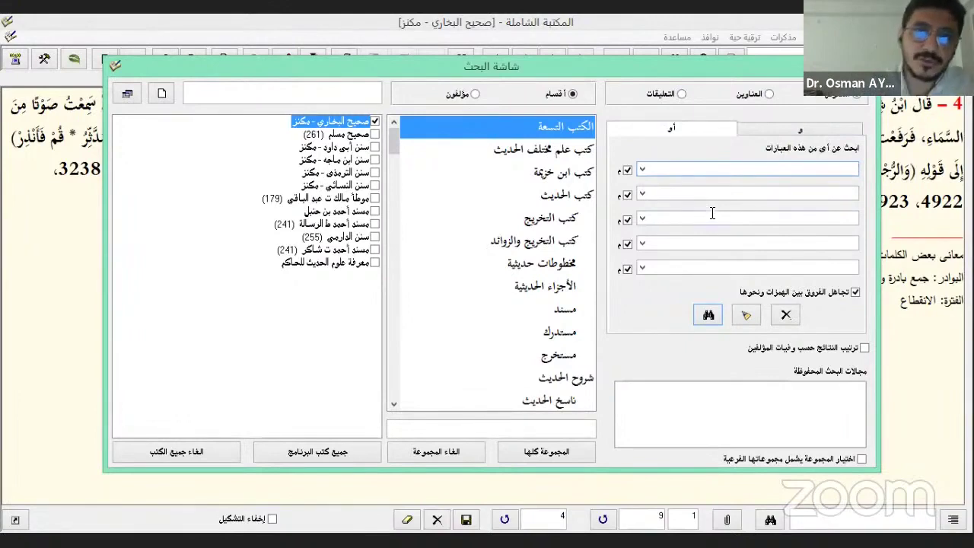
{"action": "left_click", "coordinate": [719, 173]}
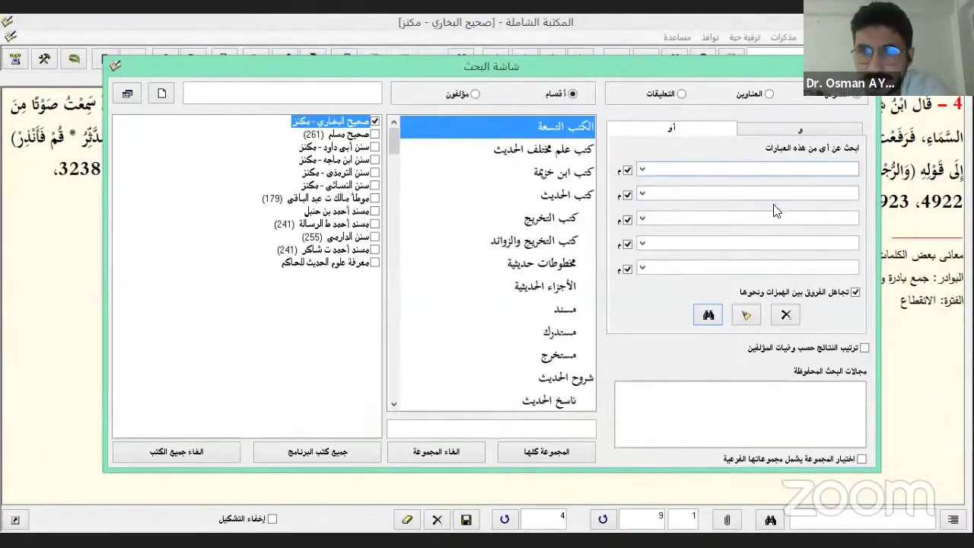
{"action": "left_click", "coordinate": [802, 129]}
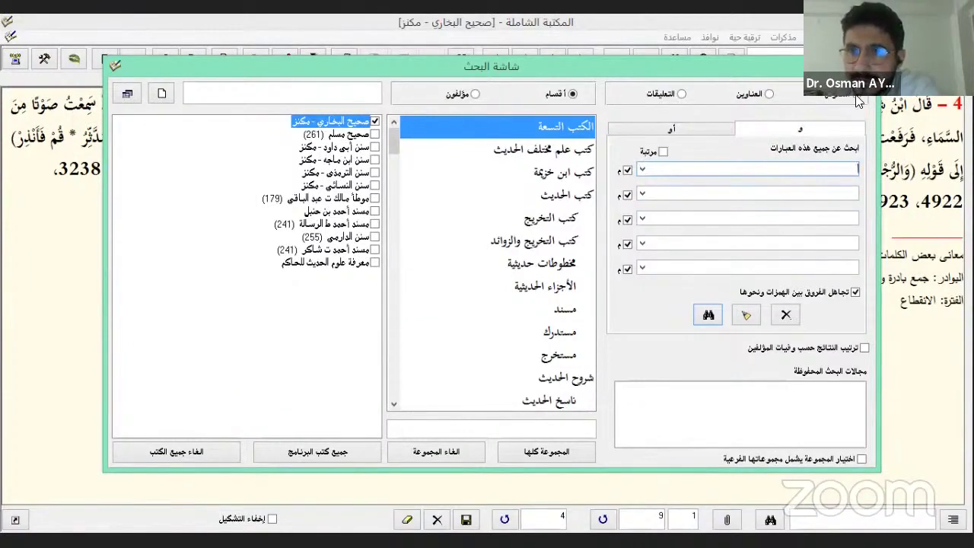
Try the titles (العناوين) and comments (التعليقات) search scopes, and return the scope to the texts (النصوص)
{"action": "left_click", "coordinate": [763, 95]}
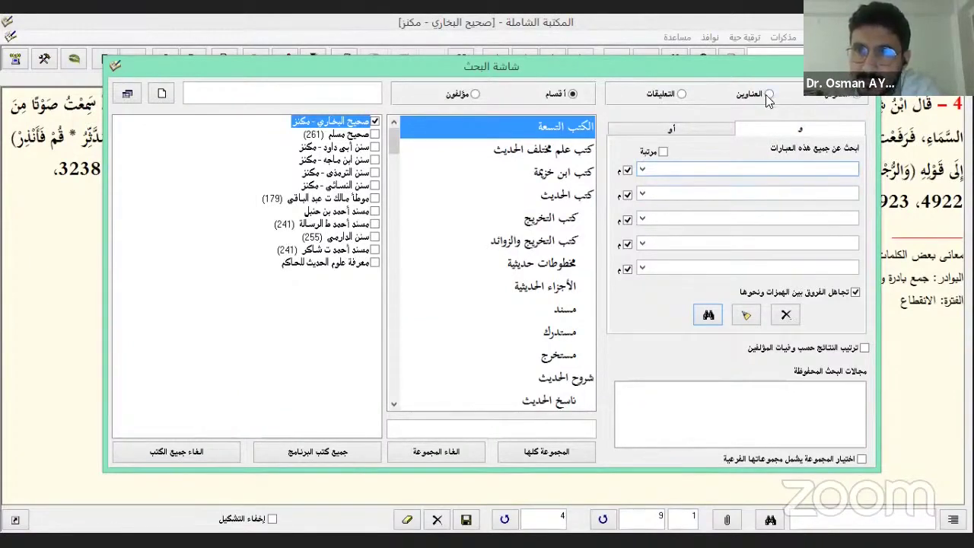
{"action": "left_click", "coordinate": [682, 94]}
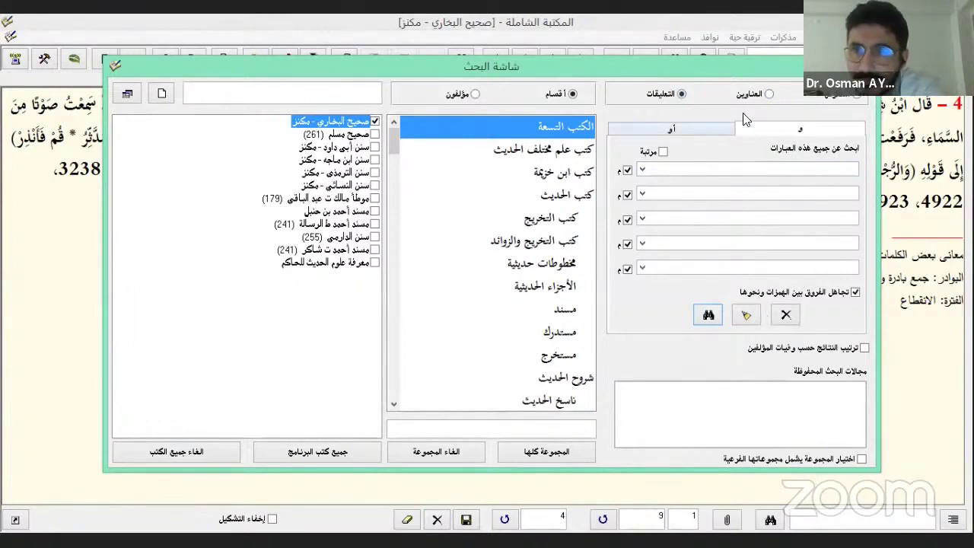
{"action": "left_click", "coordinate": [858, 94]}
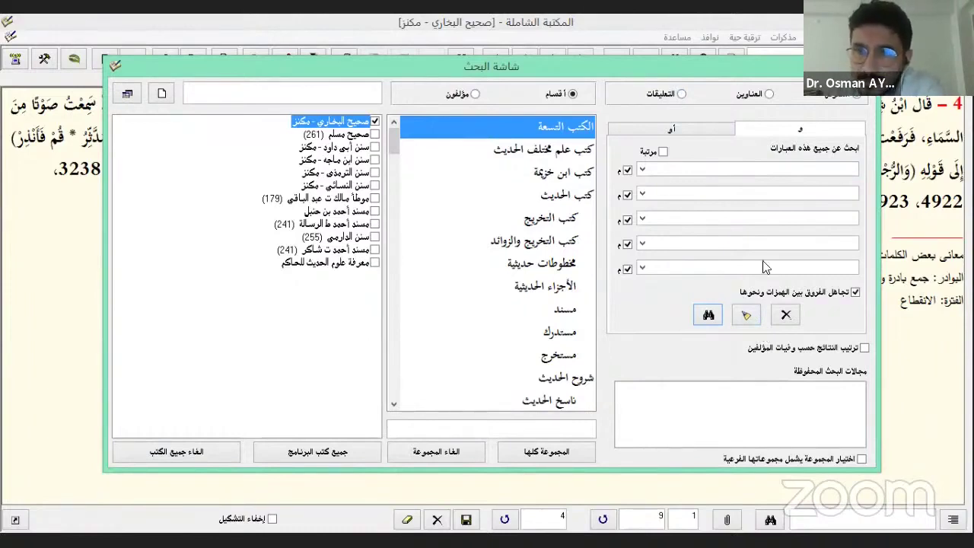
Turn off ignoring the differences between hamza forms, leaving results unsorted by the authors' death dates
{"action": "left_click", "coordinate": [855, 292]}
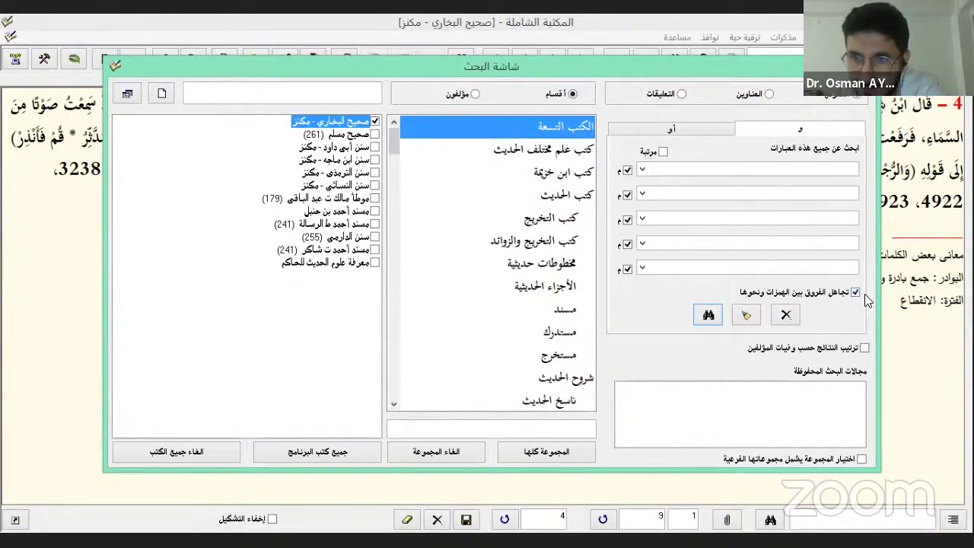
{"action": "left_click", "coordinate": [855, 294]}
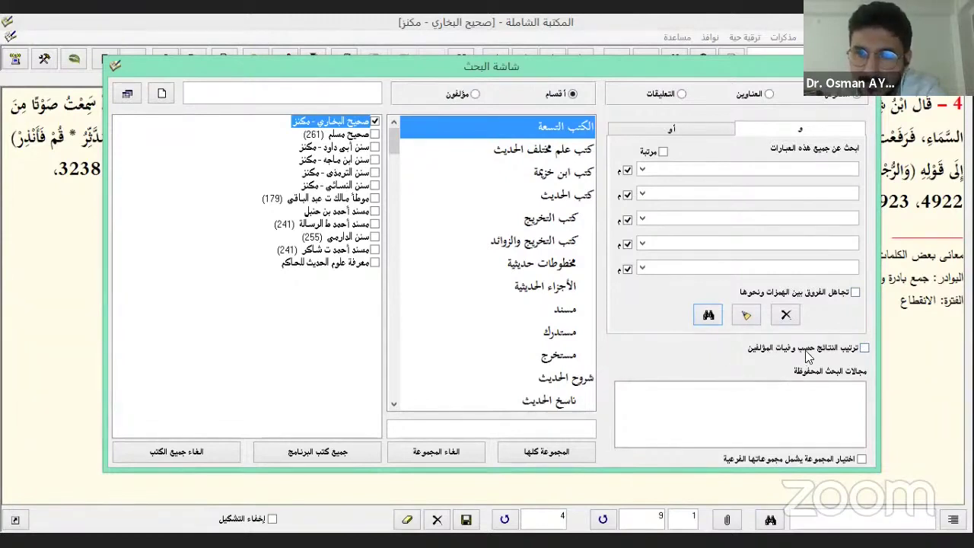
{"action": "left_click", "coordinate": [863, 347]}
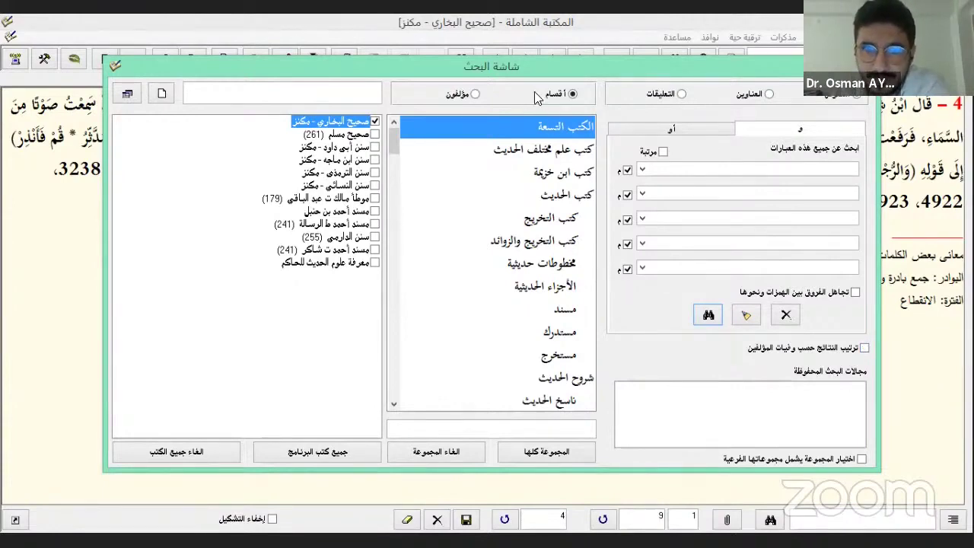
Switch the book grouping from sections (أقسام) to authors (مؤلفون) and list the books of الأفوه الأودي and ابن أبي كاهل
{"action": "left_click", "coordinate": [476, 95]}
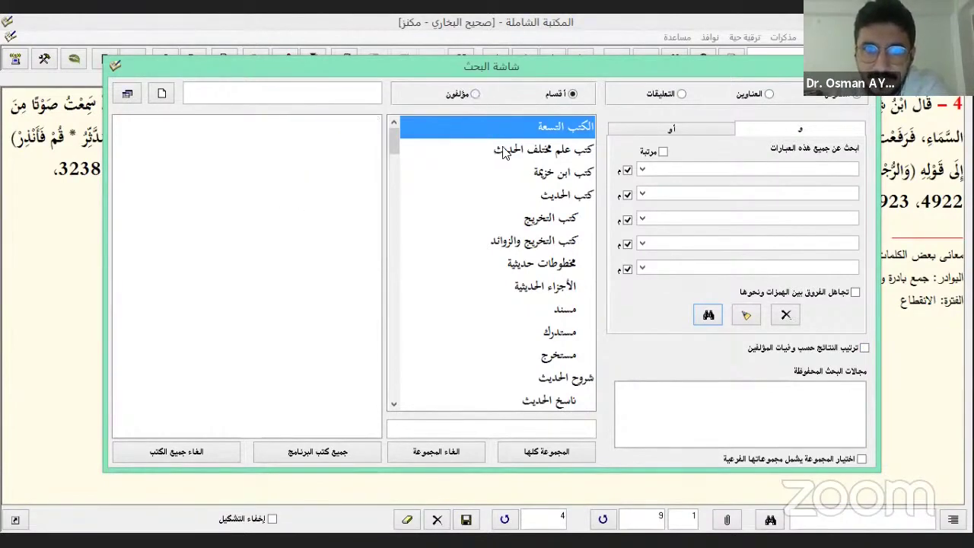
{"action": "left_click", "coordinate": [573, 95]}
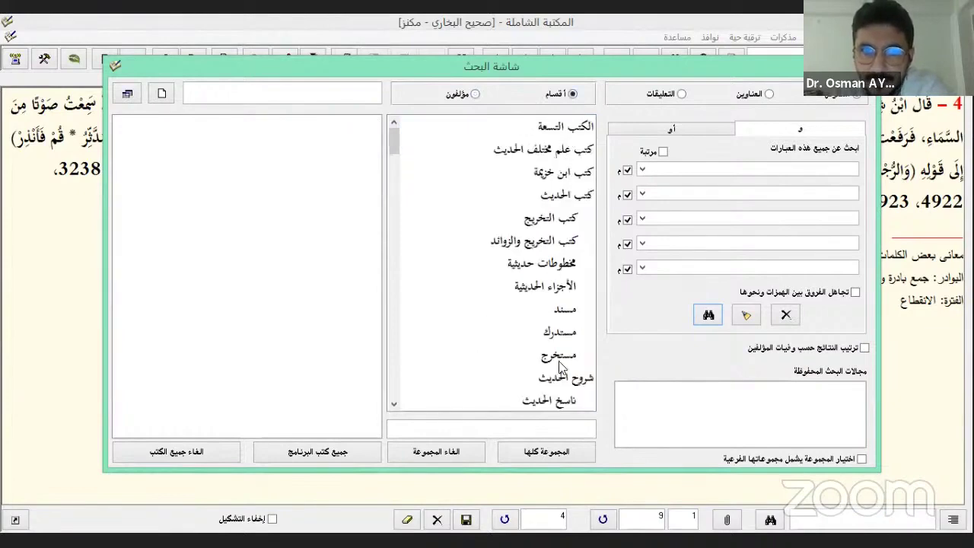
{"action": "left_click_drag", "start_coordinate": [547, 127], "coordinate": [556, 285]}
{"action": "left_click", "coordinate": [473, 95]}
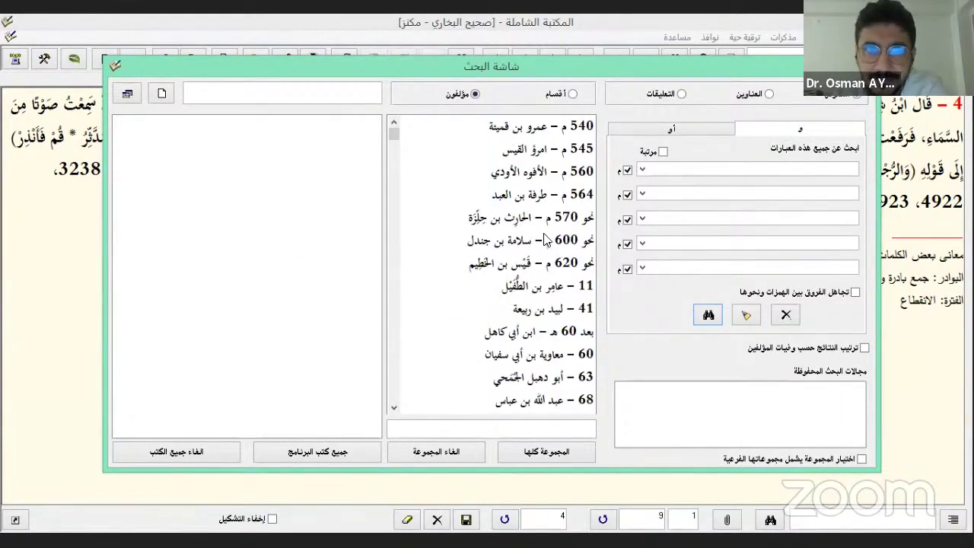
{"action": "left_click", "coordinate": [536, 172]}
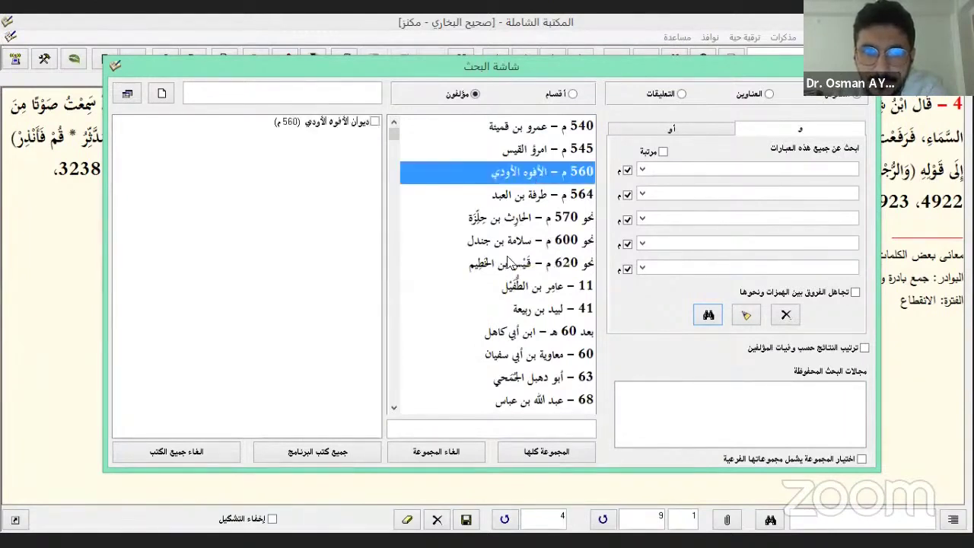
{"action": "left_click", "coordinate": [528, 331]}
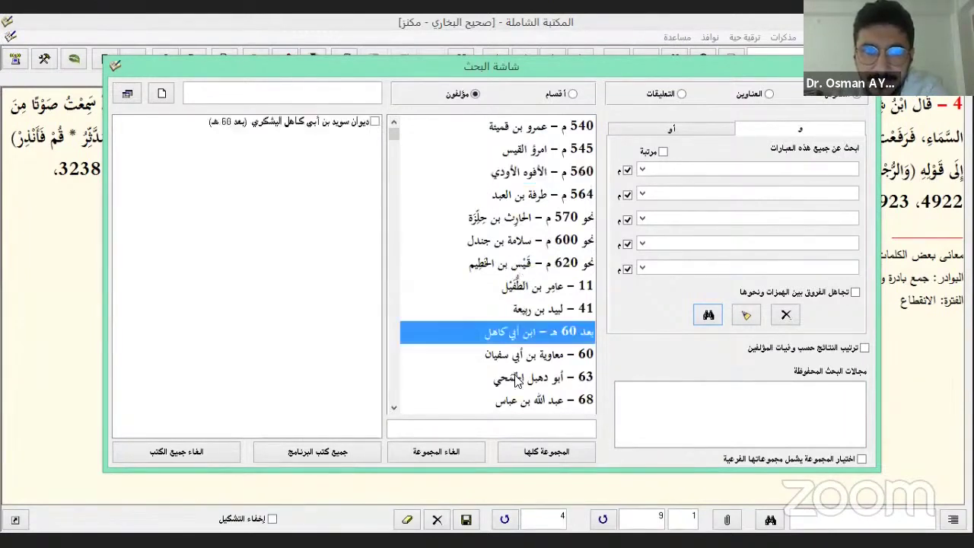
Filter the authors by السيوط and include all books of الجلال السيوطي in the search range
{"action": "type", "text": "ال"}
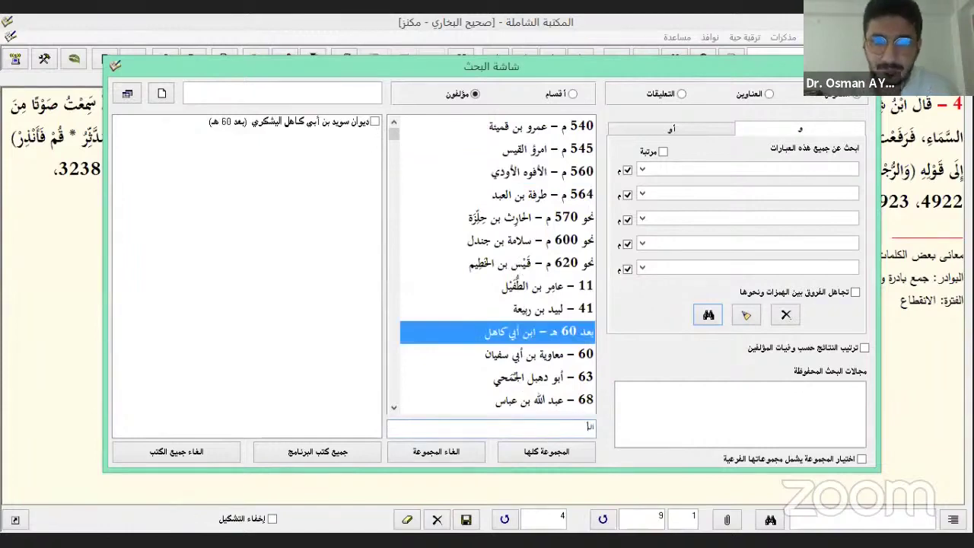
{"action": "type", "text": "سيوط"}
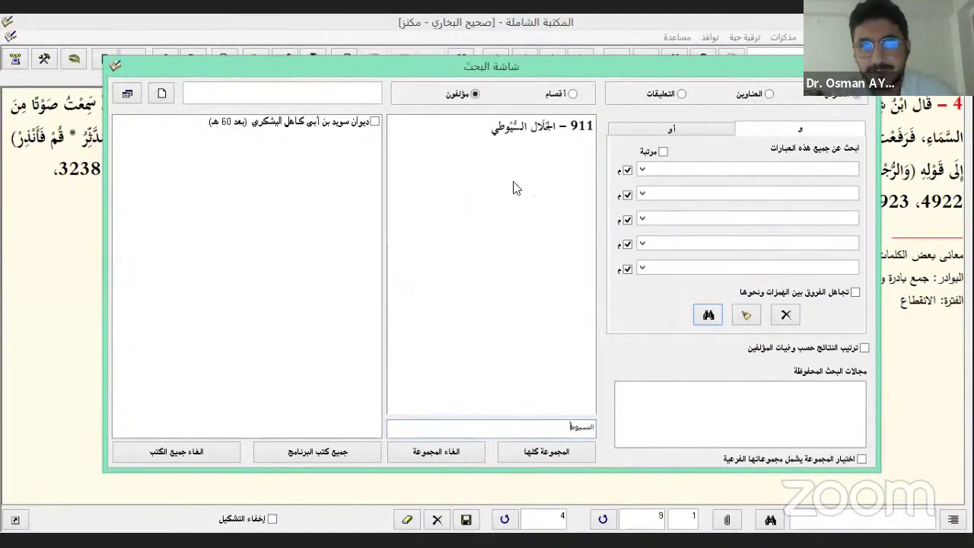
{"action": "left_click", "coordinate": [508, 137]}
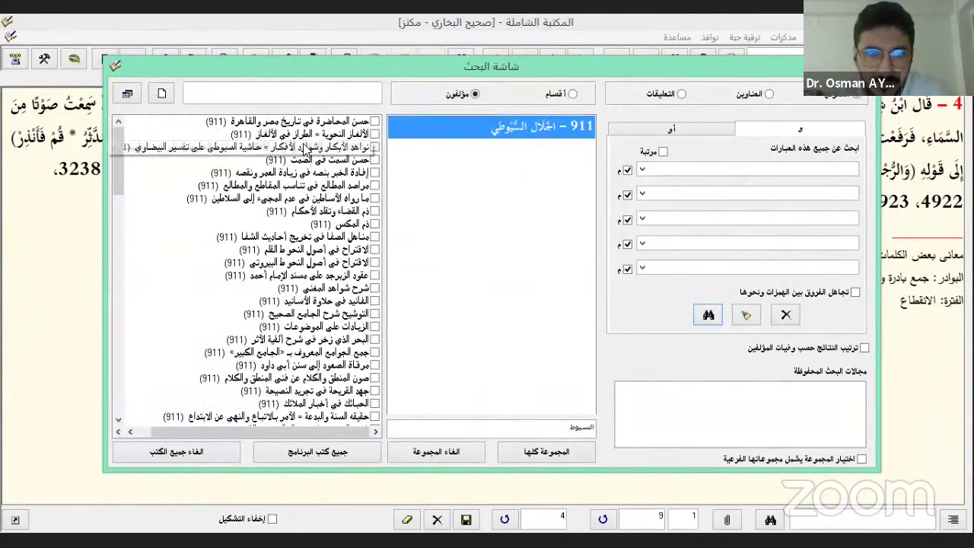
{"action": "left_click", "coordinate": [544, 455]}
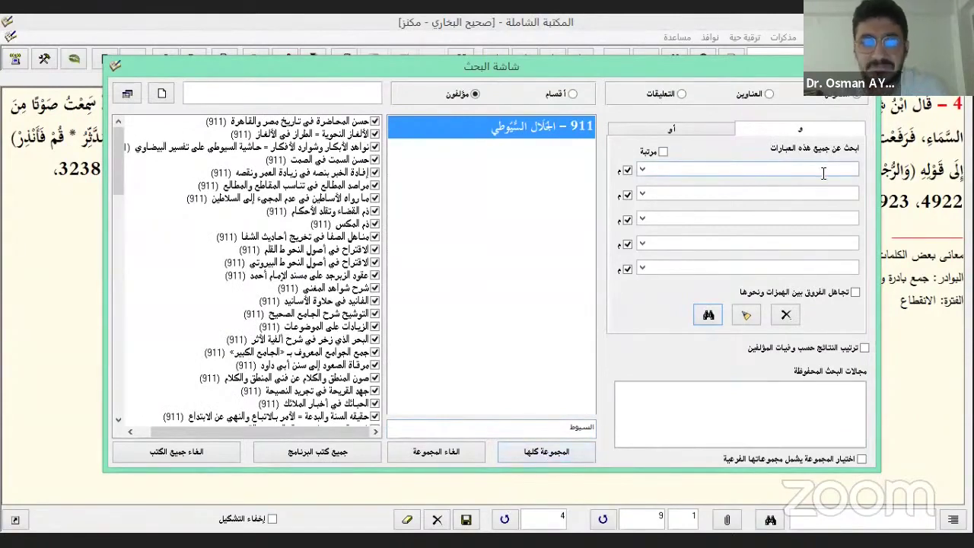
Search the texts of the selected السيوطي books for تيمية and look through the incoming results
{"action": "type", "text": "س"}
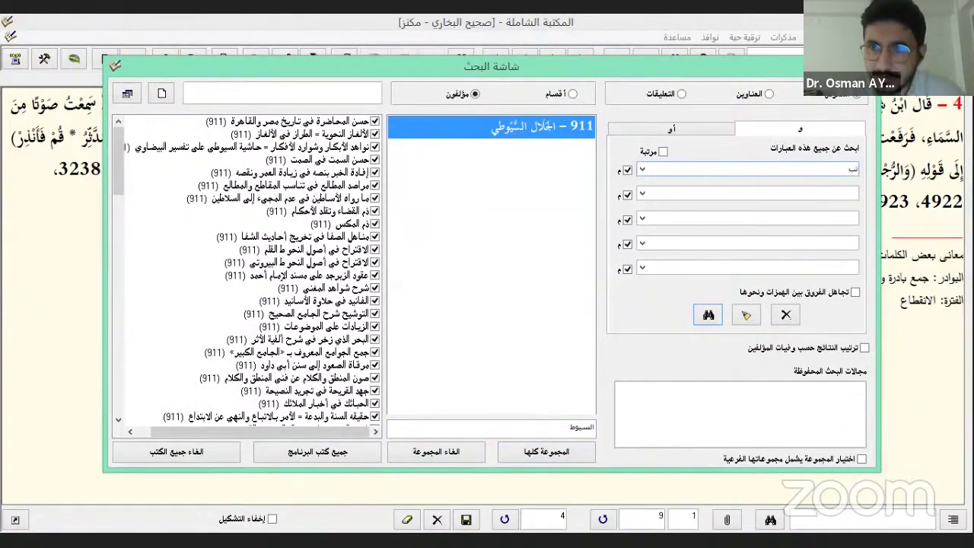
{"action": "type", "text": "ياسة"}
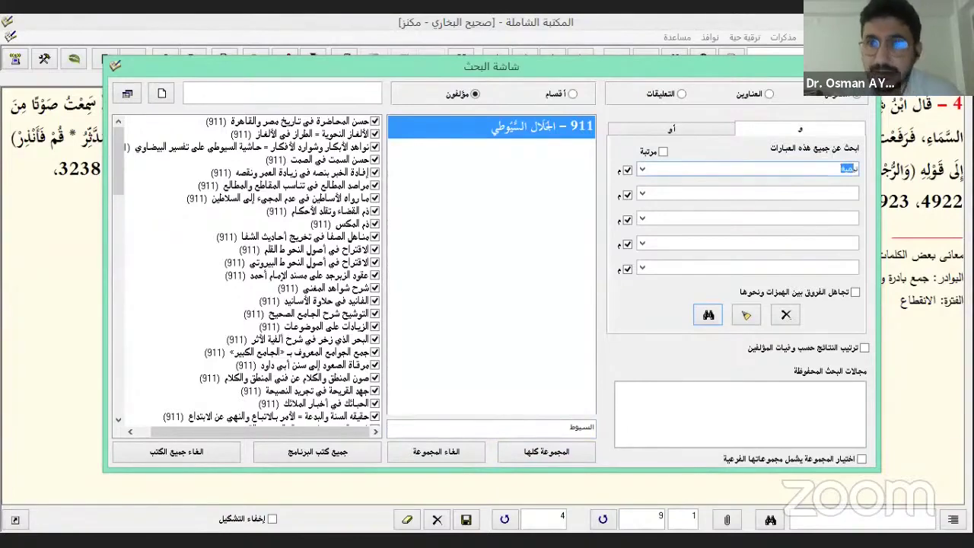
{"action": "left_click", "coordinate": [710, 314]}
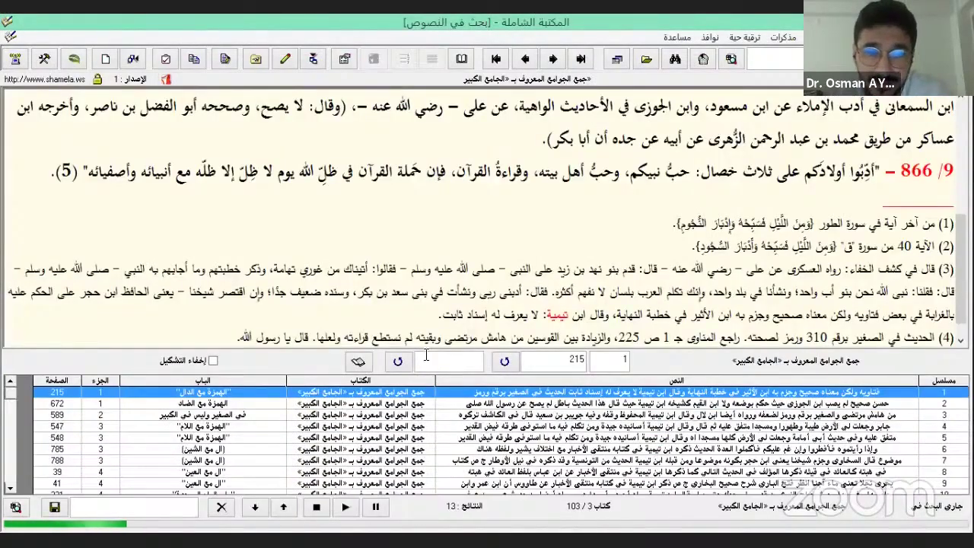
{"action": "left_click", "coordinate": [9, 470]}
{"action": "scroll", "coordinate": [9, 469], "scroll_direction": "down", "scroll_amount": 1}
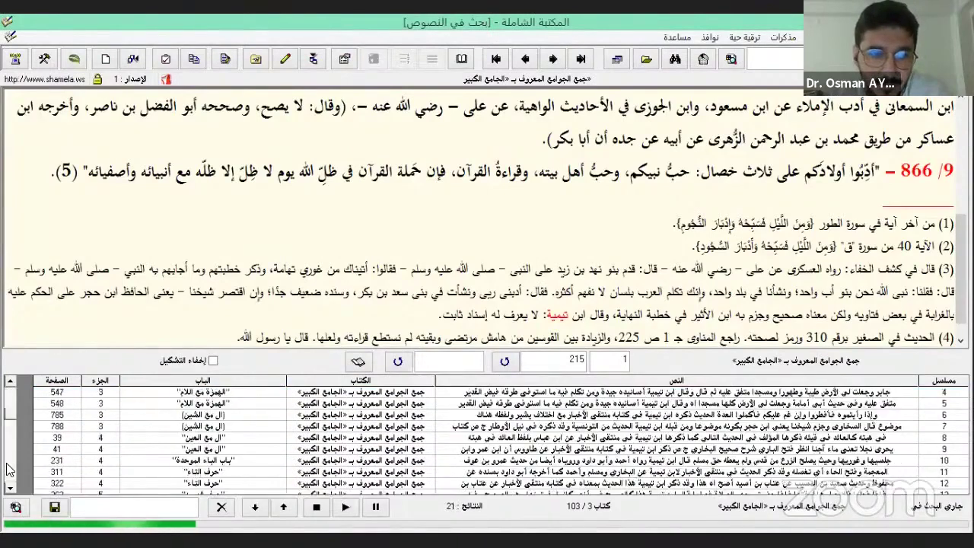
{"action": "scroll", "coordinate": [16, 444], "scroll_direction": "up", "scroll_amount": 3}
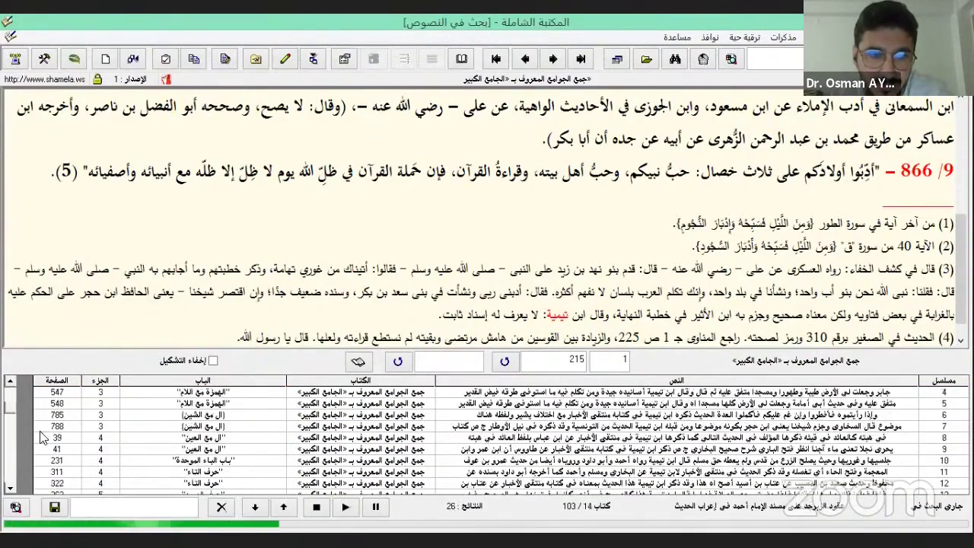
Reopen the search screen, deselect جمع الجوامع المعروف بـ «الجامع الكبير», and switch the book grouping back to sections (أقسام)
{"action": "left_click", "coordinate": [683, 60]}
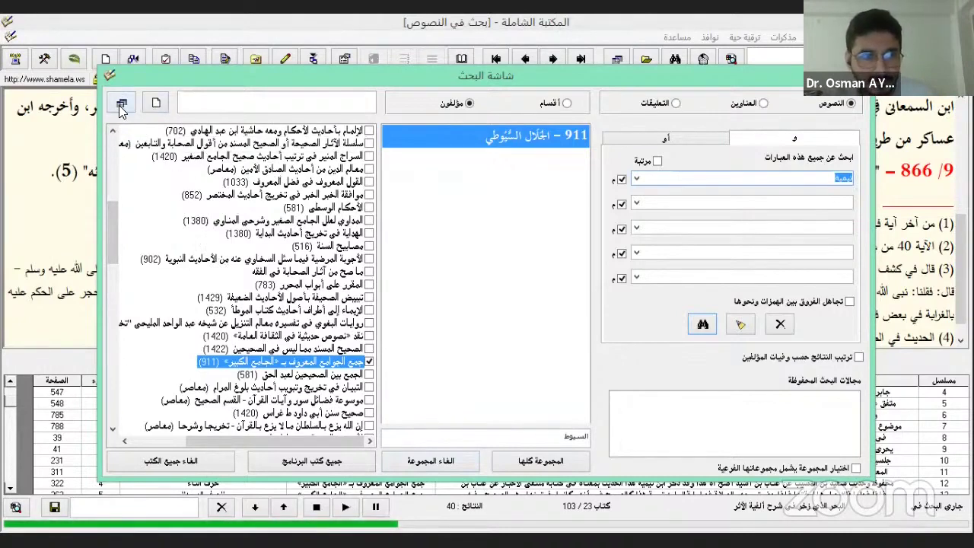
{"action": "left_click", "coordinate": [370, 368]}
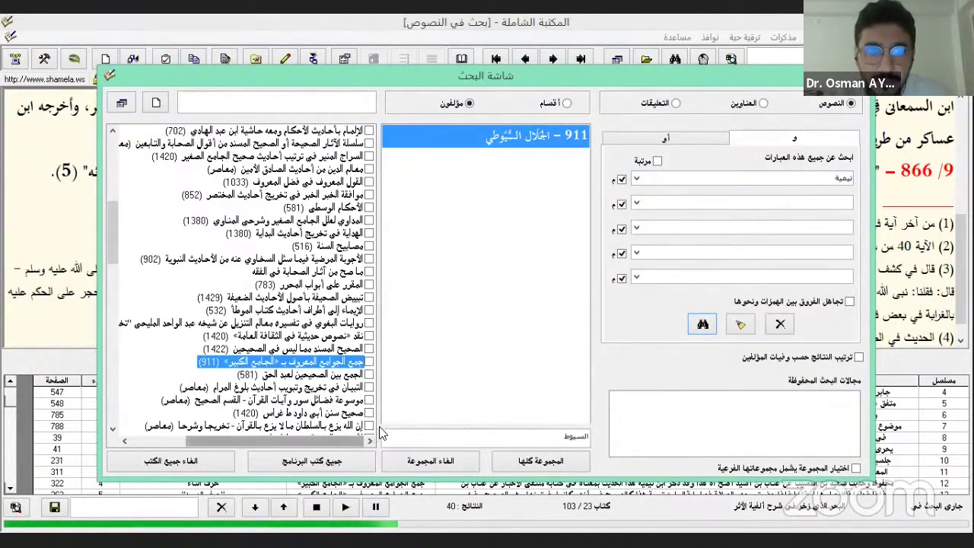
{"action": "left_click", "coordinate": [567, 103]}
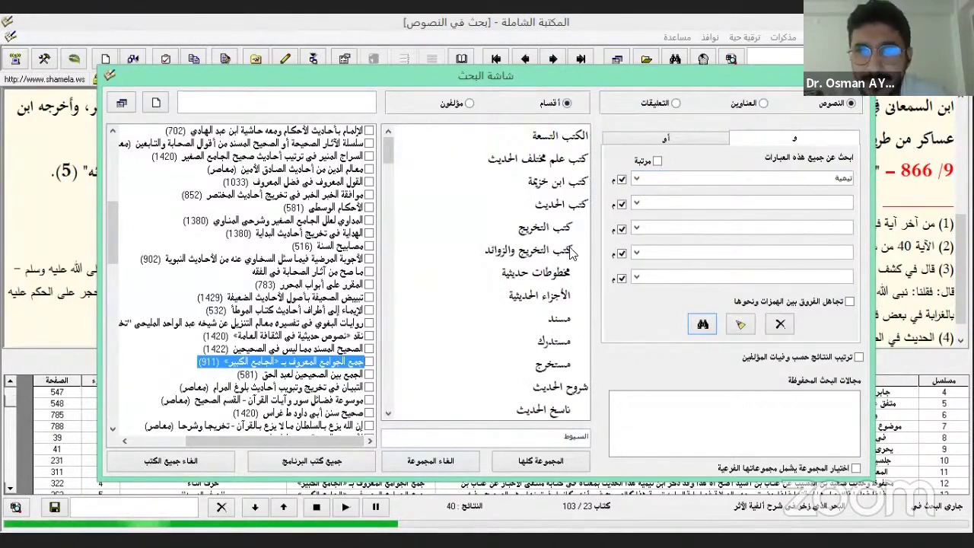
Include إبراز الحكم, العرف الشذي للكشميري, صحيح ابن خزيمة, and الجزء الرابع من الفوائد المنتقاة from the شروح الحديث, كتب ابن خزيمة and مخطوطات حديثية sections
{"action": "left_click", "coordinate": [579, 161]}
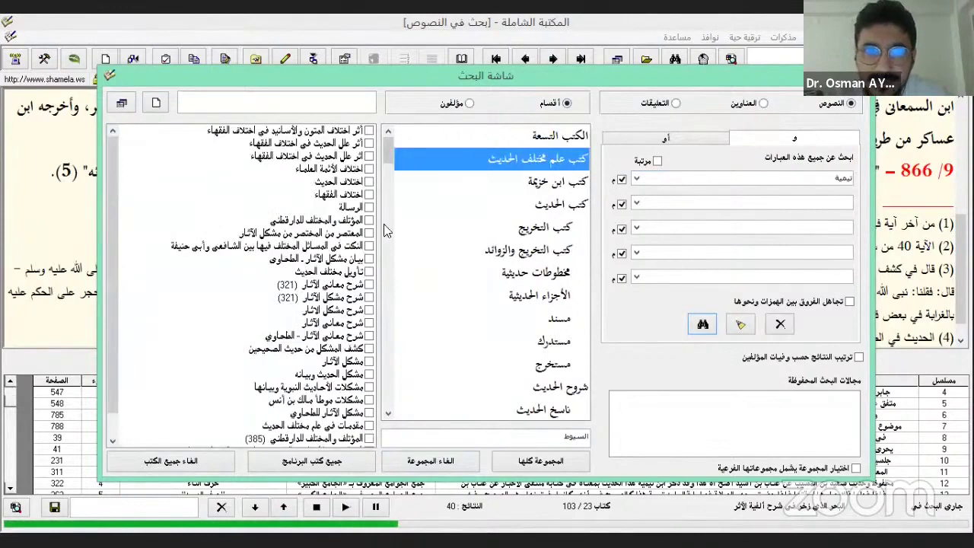
{"action": "left_click", "coordinate": [537, 384]}
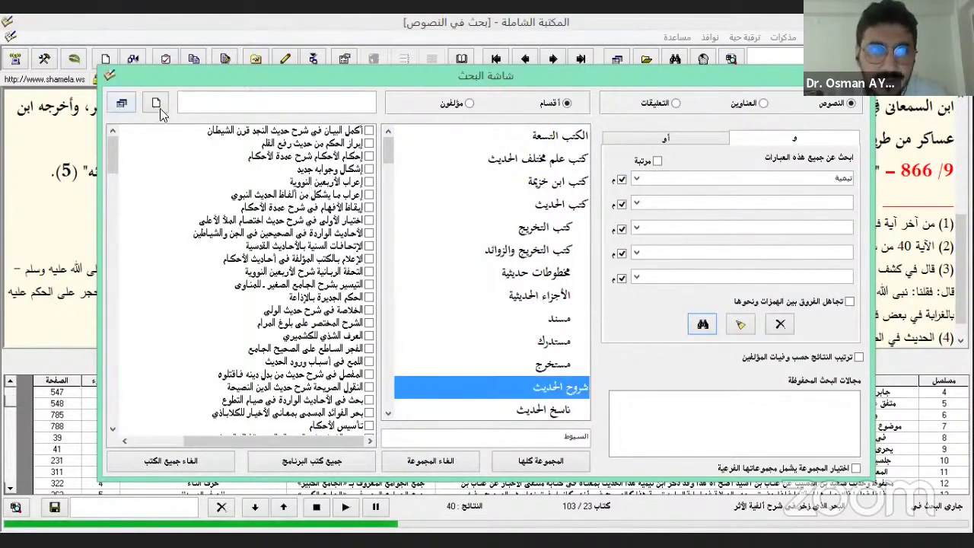
{"action": "left_click", "coordinate": [316, 143]}
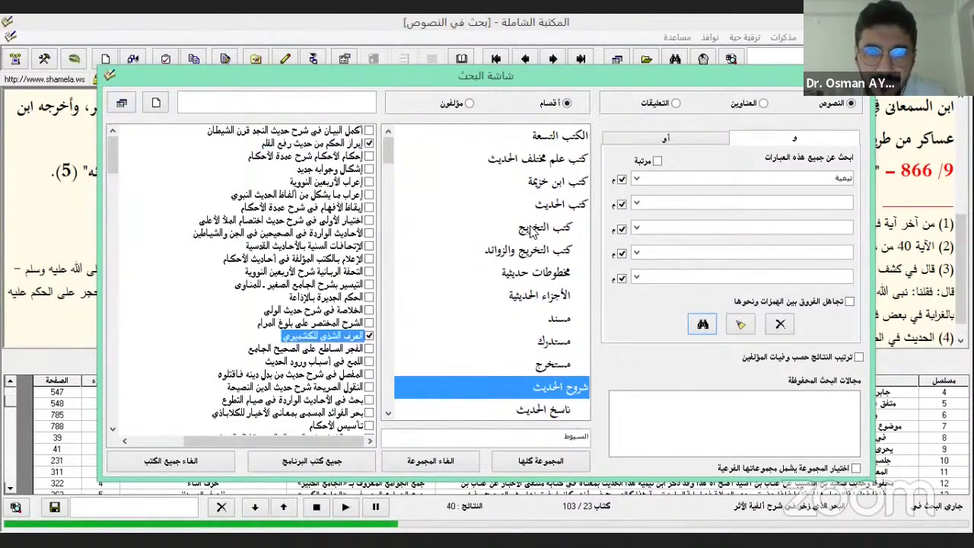
{"action": "left_click", "coordinate": [537, 181]}
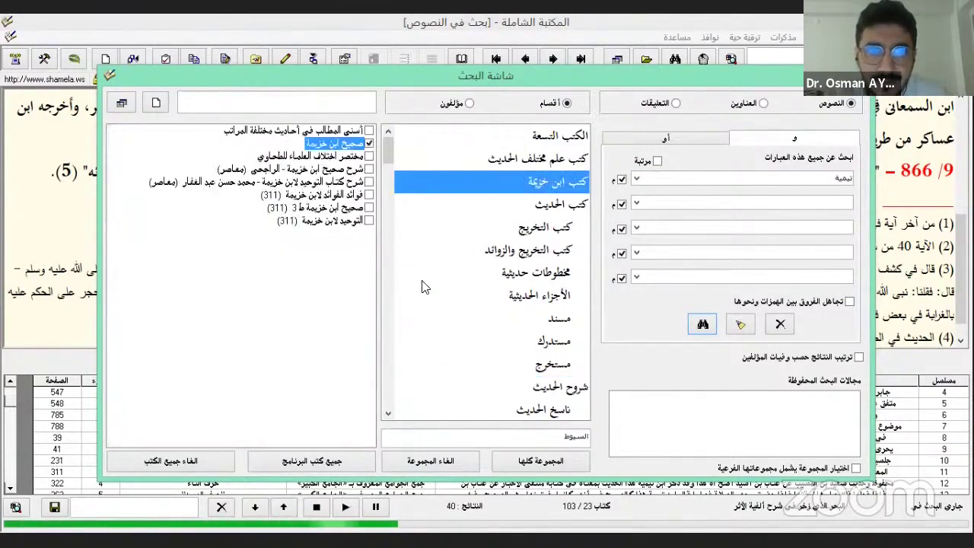
{"action": "left_click", "coordinate": [549, 278]}
{"action": "left_click", "coordinate": [369, 220]}
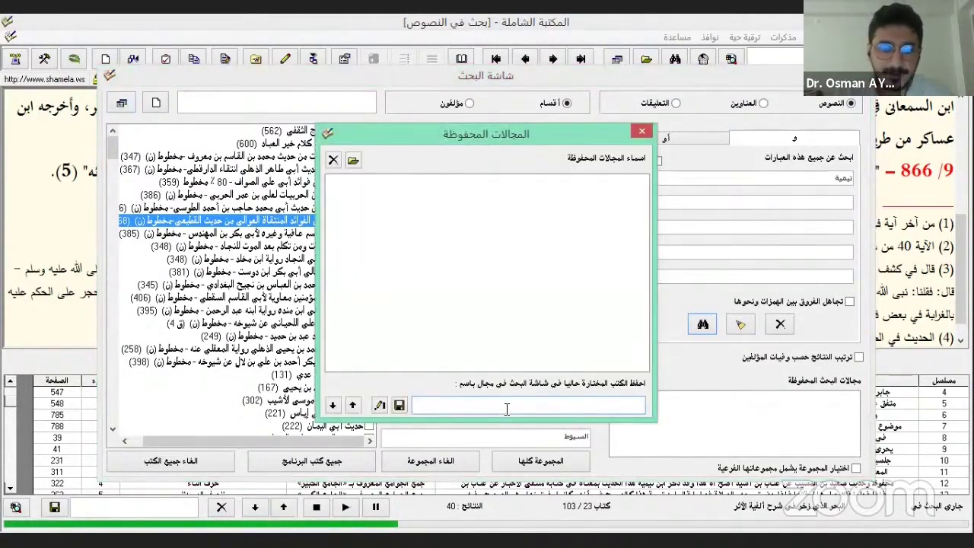
Save the currently selected books as a search range named makale
{"action": "type", "text": "م"}
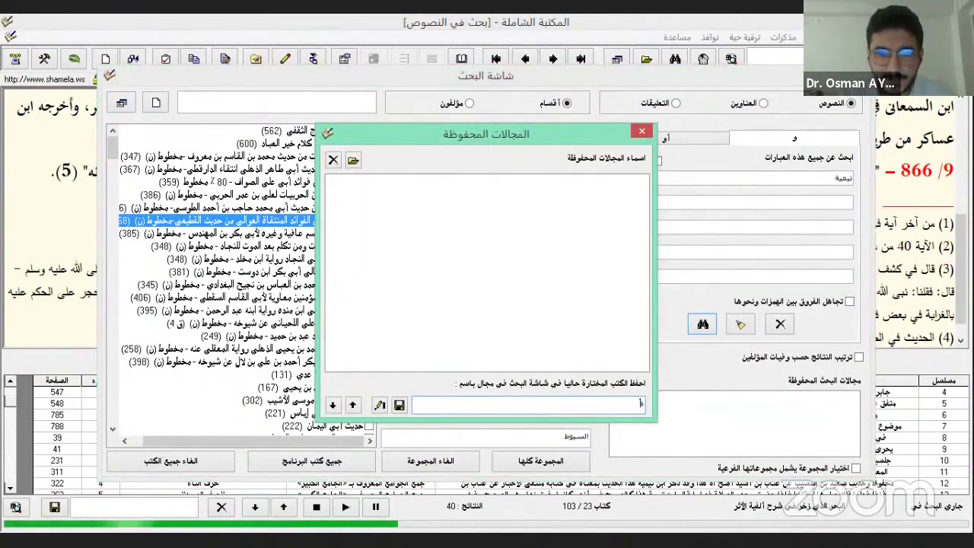
{"action": "type", "text": "kale"}
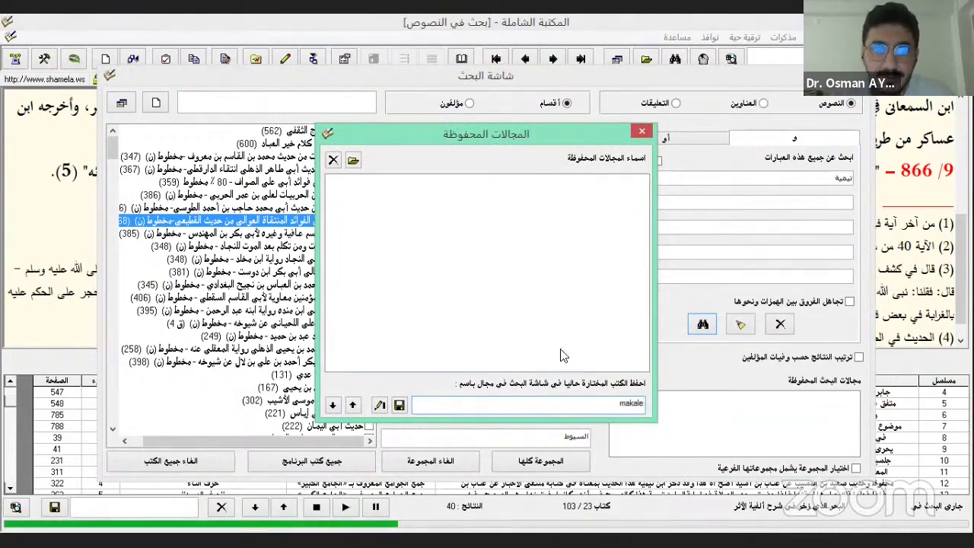
{"action": "left_click", "coordinate": [401, 408]}
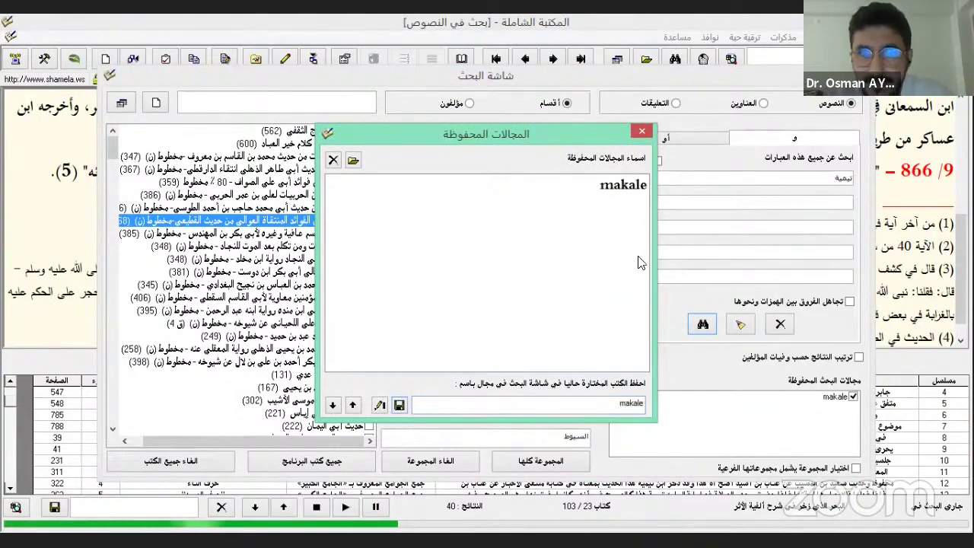
{"action": "key", "text": "Escape"}
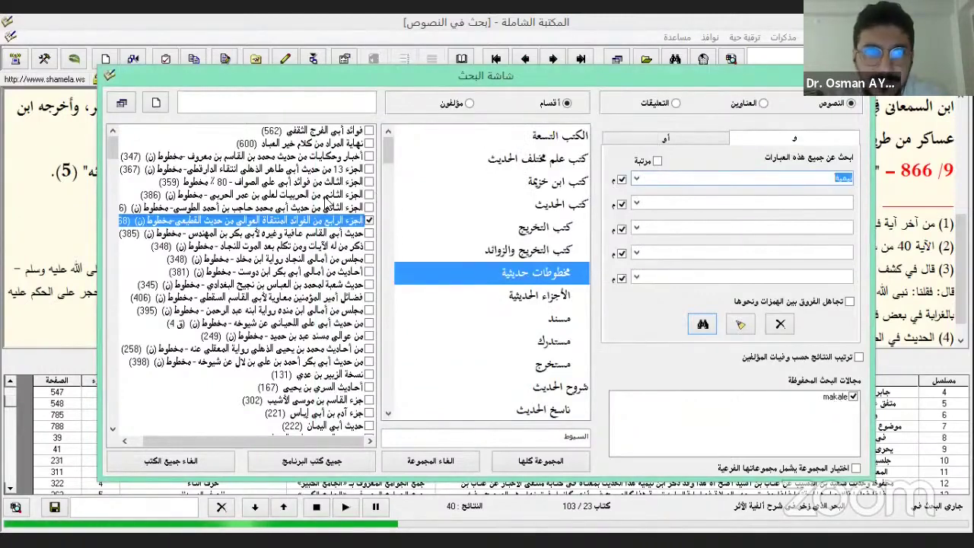
Clear all selected books, then reselect them through the saved search range makale
{"action": "left_click", "coordinate": [196, 457]}
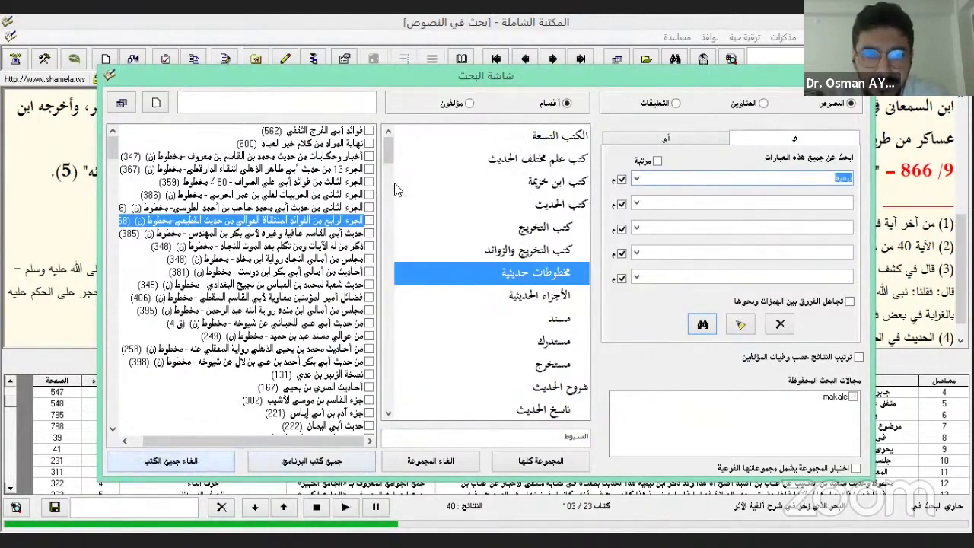
{"action": "left_click", "coordinate": [850, 398]}
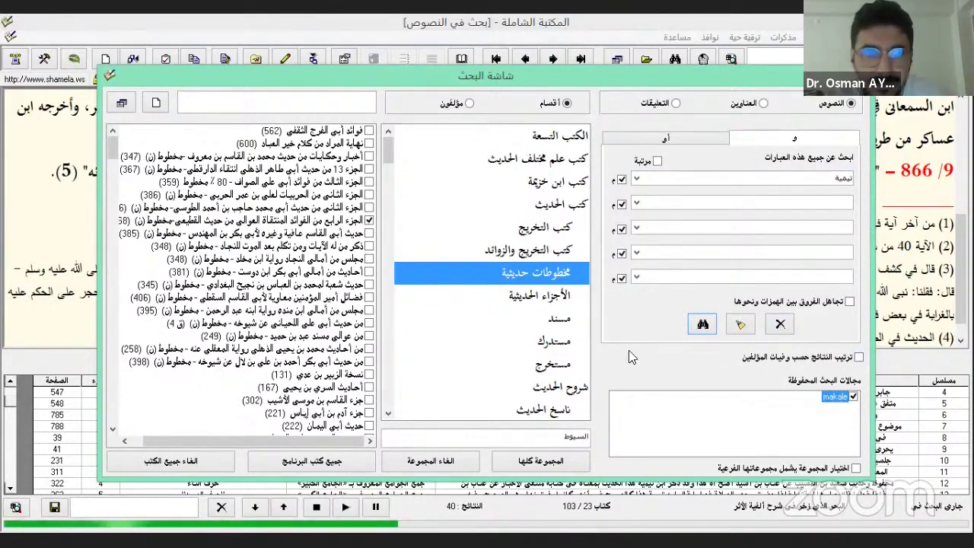
{"action": "left_click", "coordinate": [706, 68]}
Stop the running تيمية search, then briefly reopen and close the search screen
{"action": "left_click", "coordinate": [316, 506]}
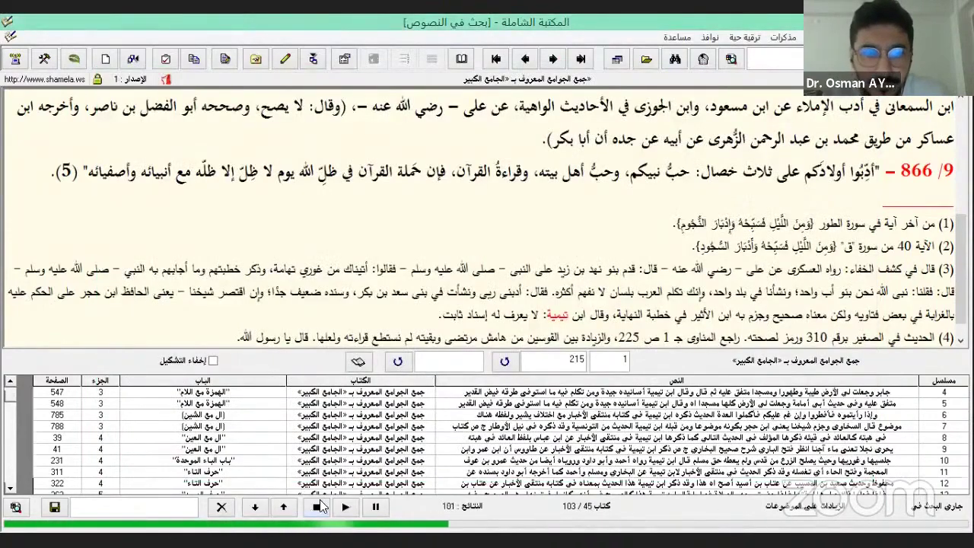
{"action": "left_click", "coordinate": [676, 59]}
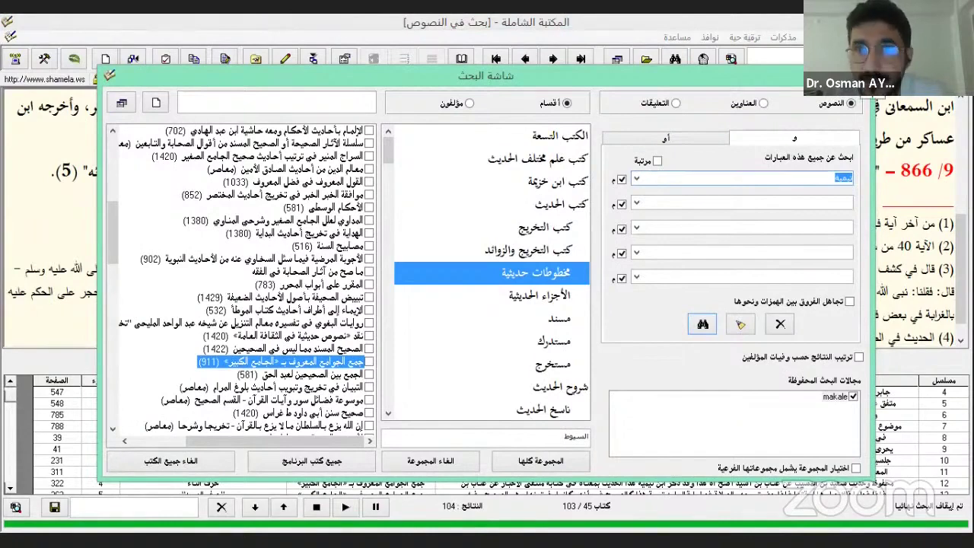
{"action": "key", "text": "Escape"}
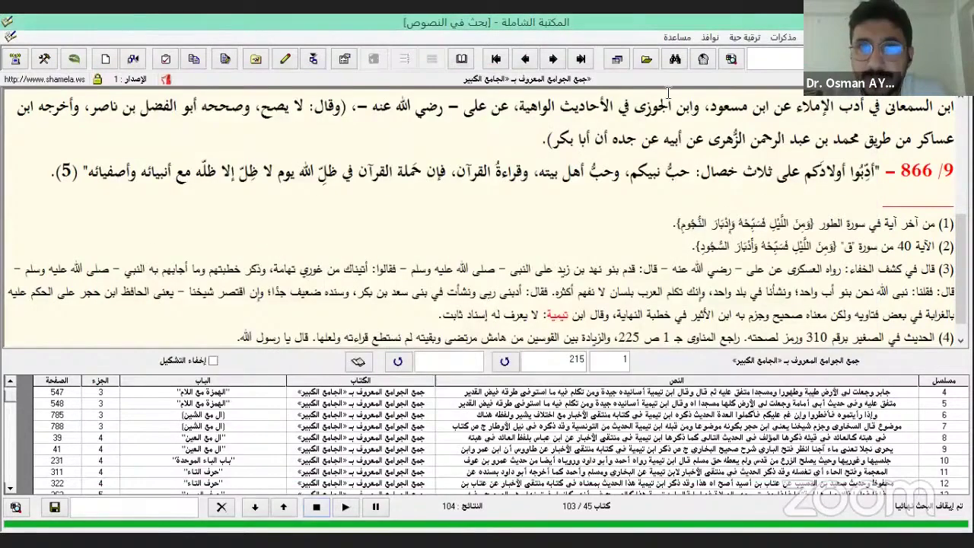
Save the last search's results under the name deneme and load them from the saved search results
{"action": "left_click", "coordinate": [645, 61]}
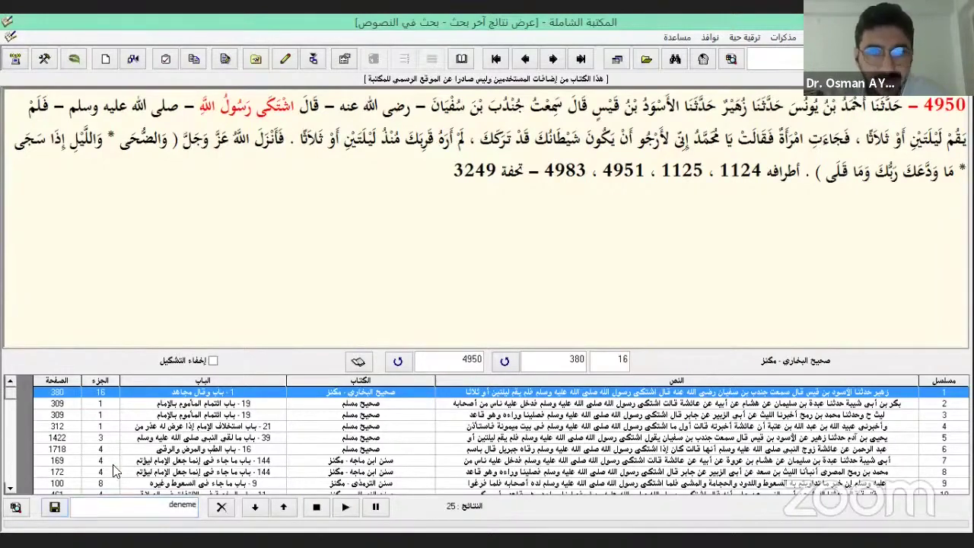
{"action": "left_click", "coordinate": [617, 61]}
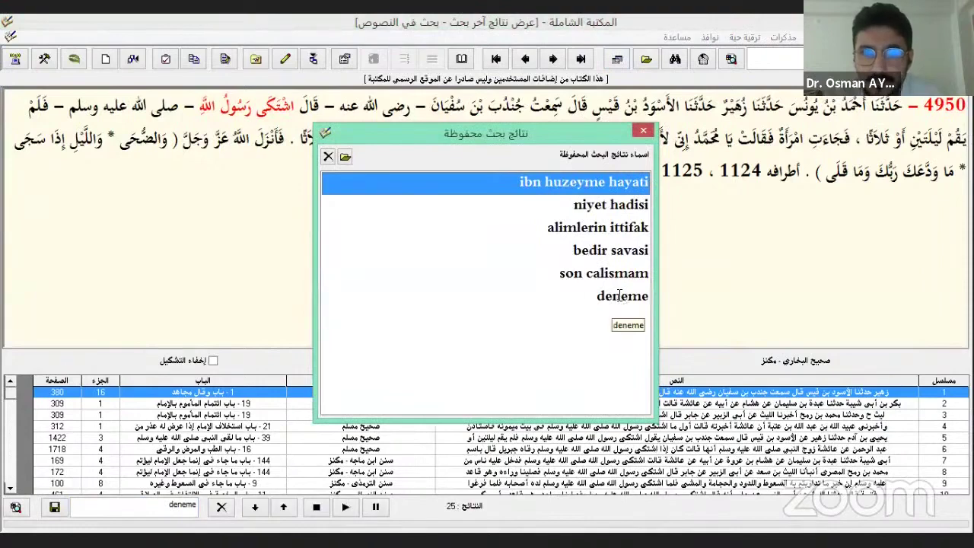
{"action": "double_click", "coordinate": [620, 296]}
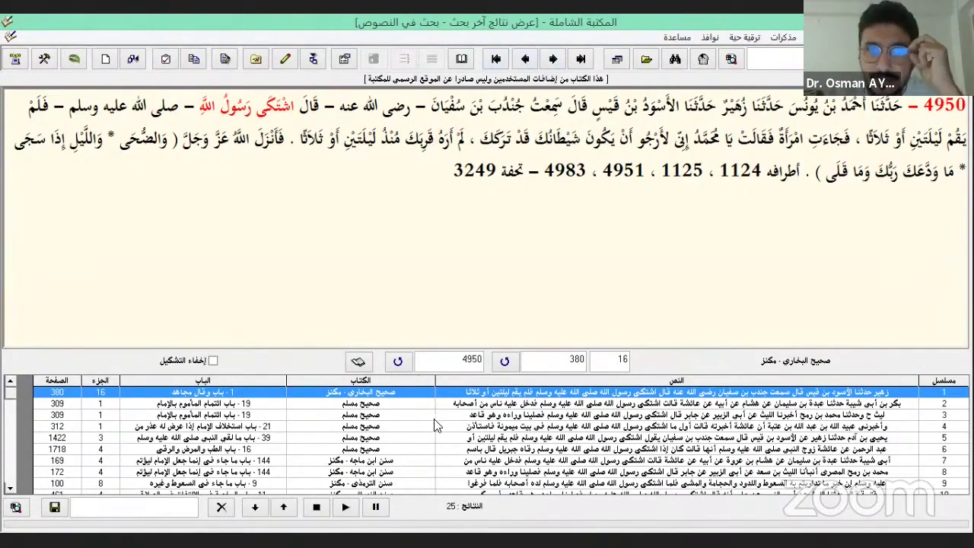
Display the second result, from صحيح مسلم, and page through the hadiths next to it
{"action": "left_click", "coordinate": [391, 404]}
{"action": "left_click", "coordinate": [533, 61]}
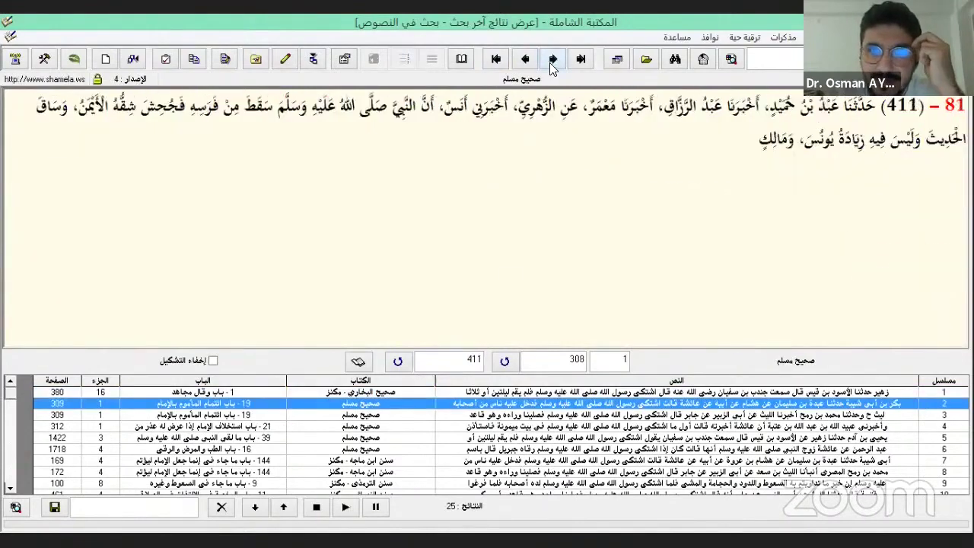
{"action": "left_click", "coordinate": [534, 60]}
{"action": "left_click", "coordinate": [534, 60]}
{"action": "left_click", "coordinate": [534, 61]}
{"action": "left_click", "coordinate": [534, 60]}
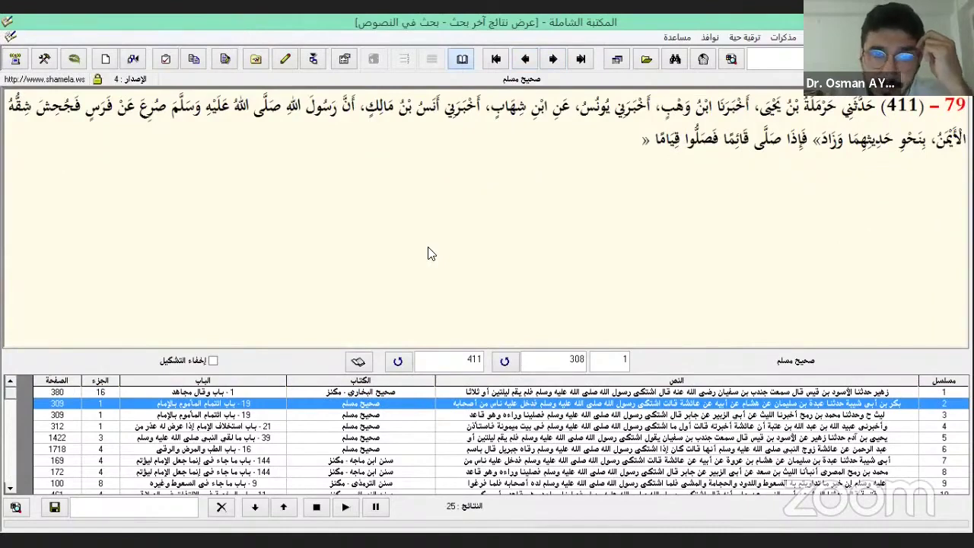
Switch to the Quran and tafsir window and show the commentary الوجيز للواحدي on سورة الفاتحة
{"action": "key", "text": "ctrl+Tab"}
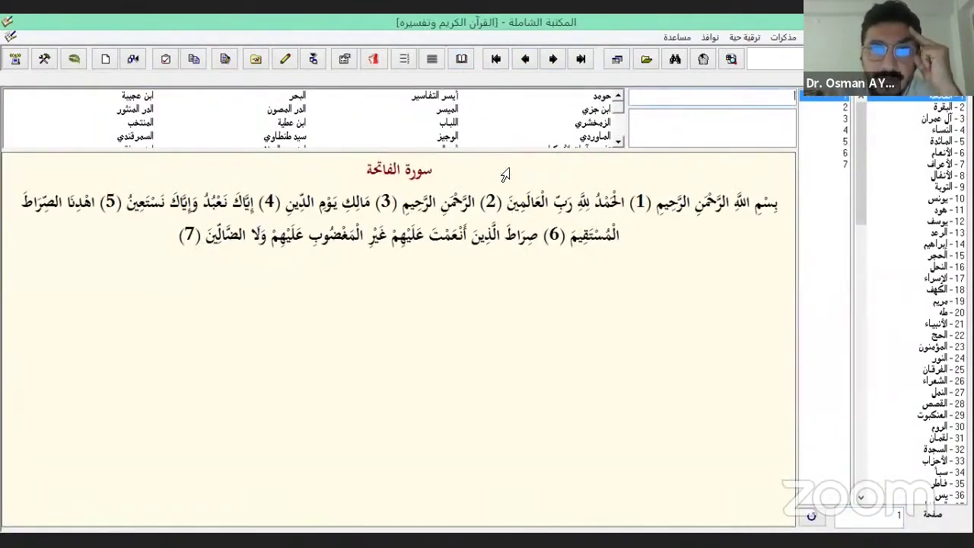
{"action": "scroll", "coordinate": [615, 145], "scroll_direction": "down", "scroll_amount": 3}
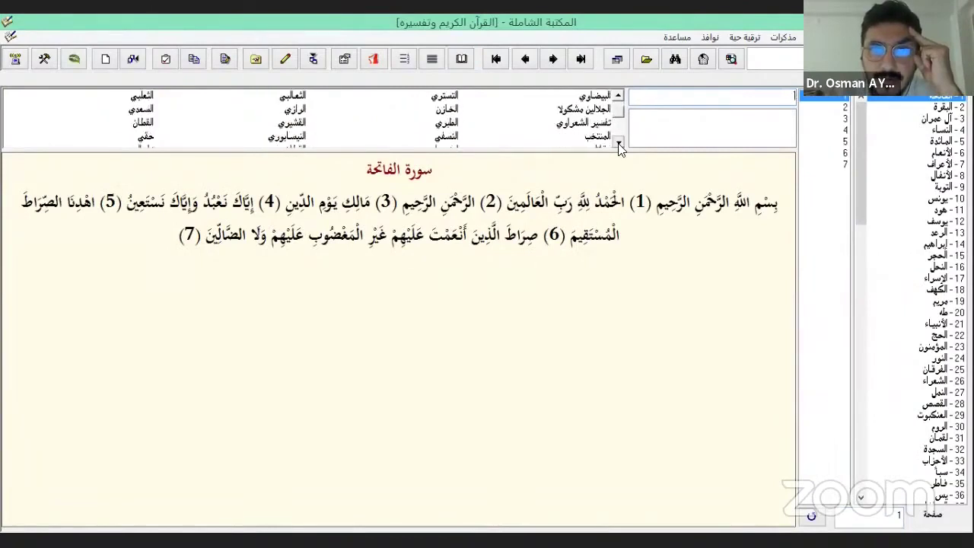
{"action": "scroll", "coordinate": [619, 145], "scroll_direction": "down", "scroll_amount": 3}
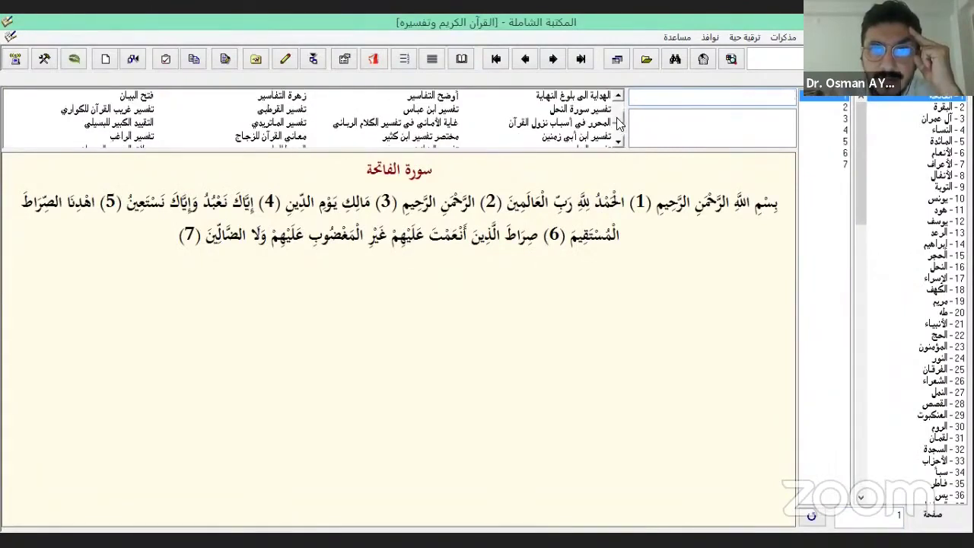
{"action": "scroll", "coordinate": [619, 124], "scroll_direction": "down", "scroll_amount": 3}
{"action": "left_click", "coordinate": [576, 111]}
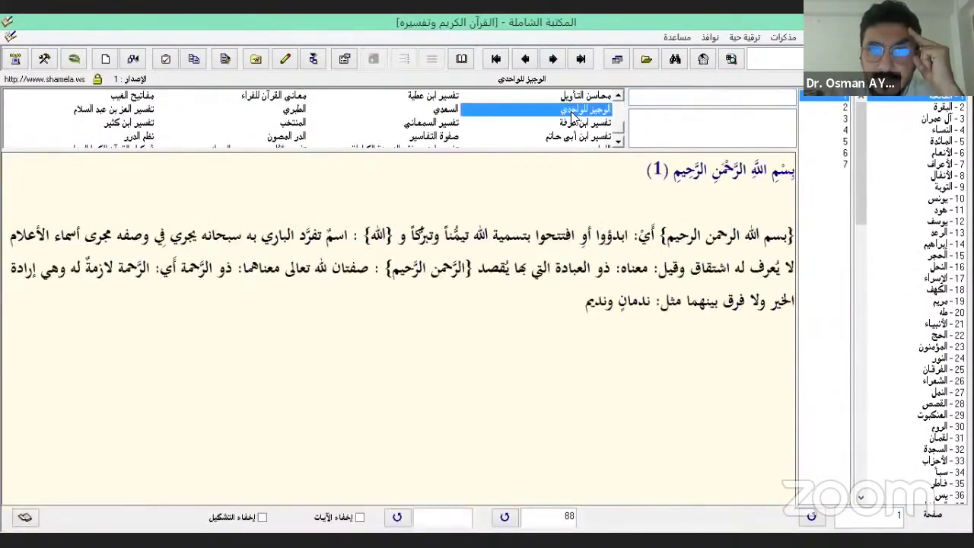
Show the الوجيز للواحدي commentary on verse 12 of سورة النساء
{"action": "left_click", "coordinate": [944, 131]}
{"action": "left_click", "coordinate": [837, 221]}
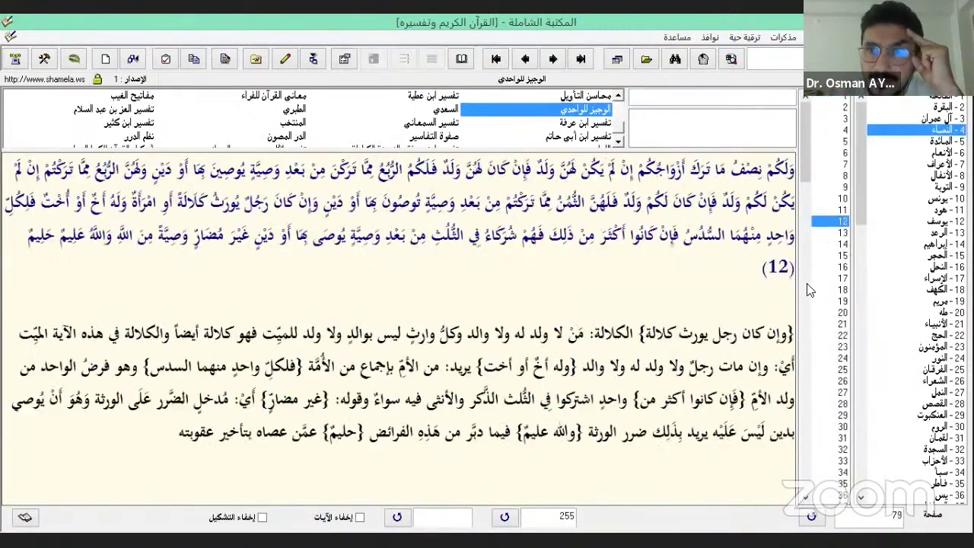
{"action": "scroll", "coordinate": [496, 332], "scroll_direction": "down", "scroll_amount": 2}
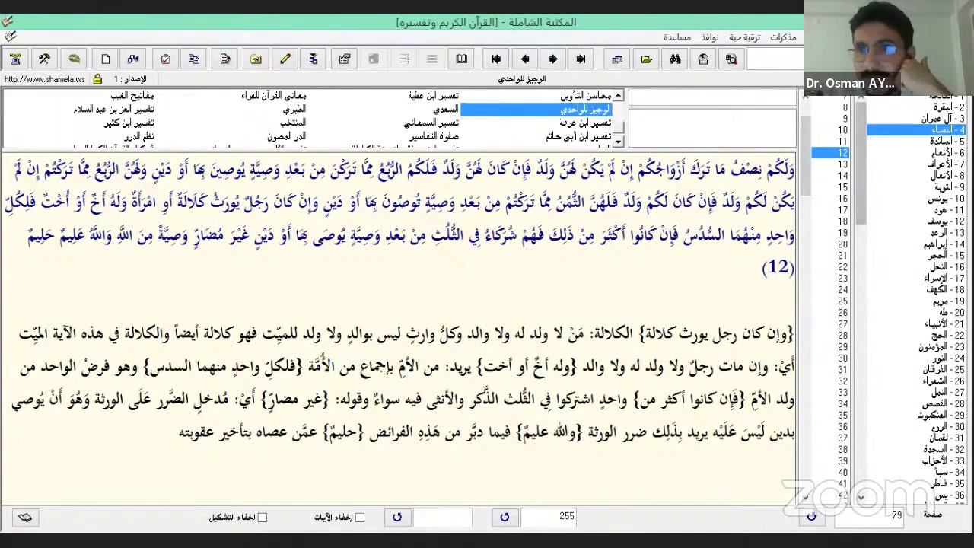
Cycle through the open windows back to the results of the تيمية text search
{"action": "key", "text": "ctrl+Tab"}
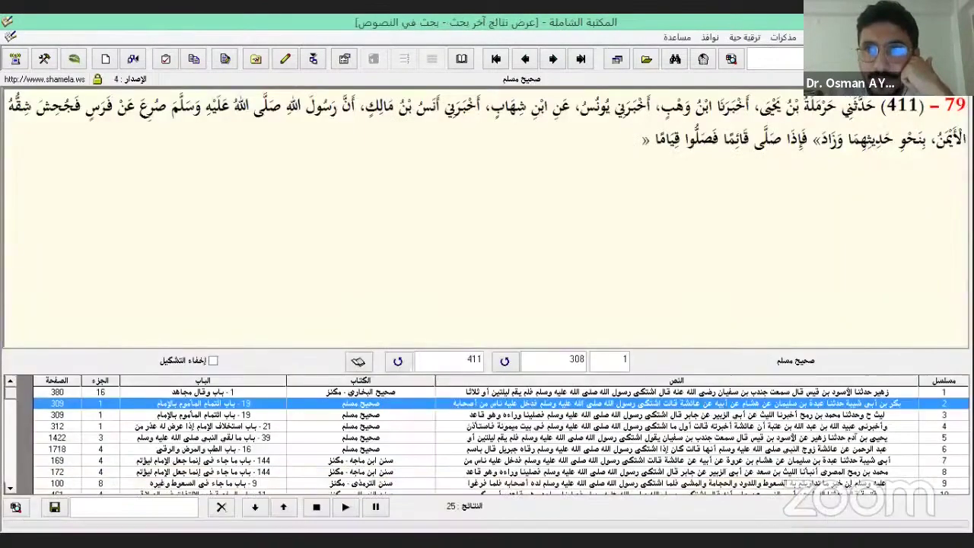
{"action": "key", "text": "ctrl+Tab"}
{"action": "key", "text": "ctrl+Tab"}
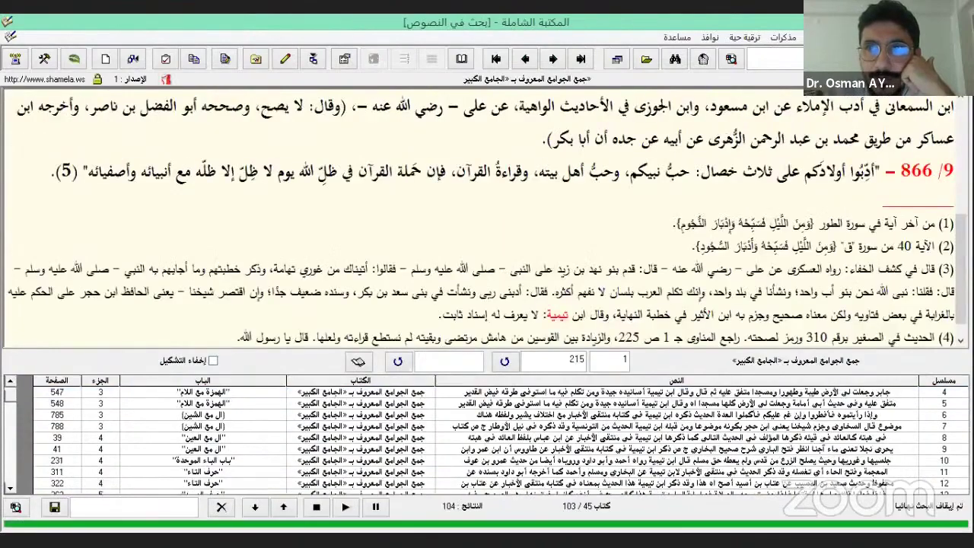
Close all open windows and reopen صحيح مسلم from the previously opened books
{"action": "key", "text": "ctrl+Tab"}
{"action": "key", "text": "ctrl+F4"}
{"action": "key", "text": "ctrl+F4"}
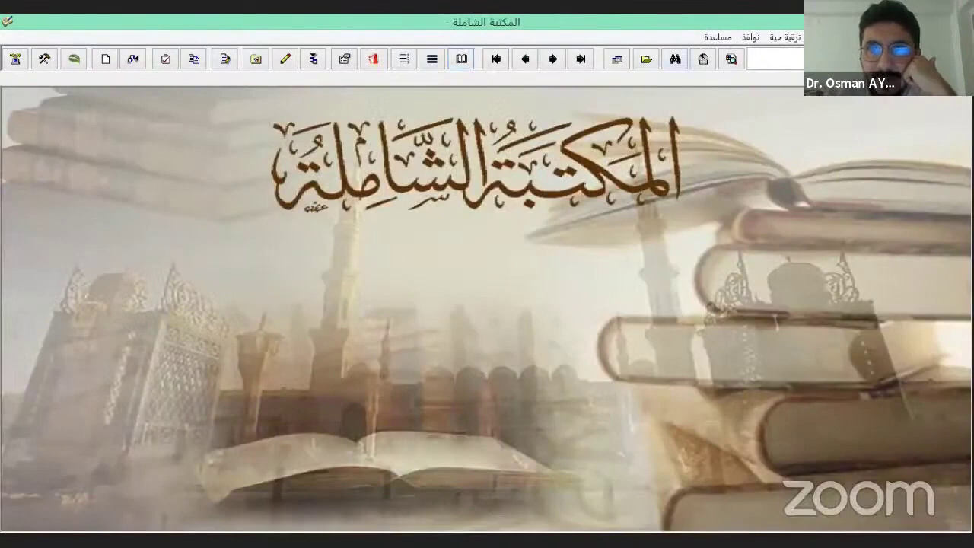
{"action": "key", "text": "ctrl+o"}
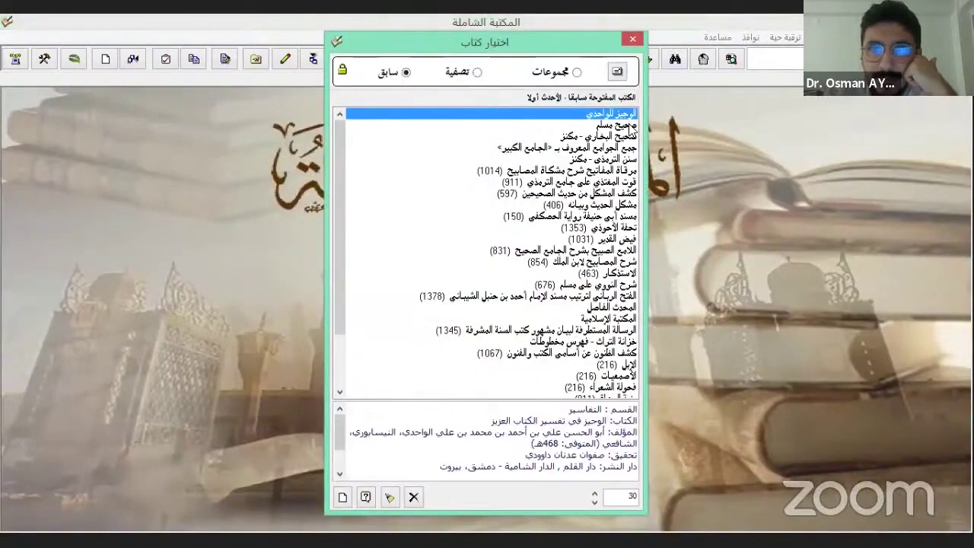
{"action": "double_click", "coordinate": [632, 125]}
Page forward through صحيح مسلم to hadith 416
{"action": "left_click", "coordinate": [525, 60]}
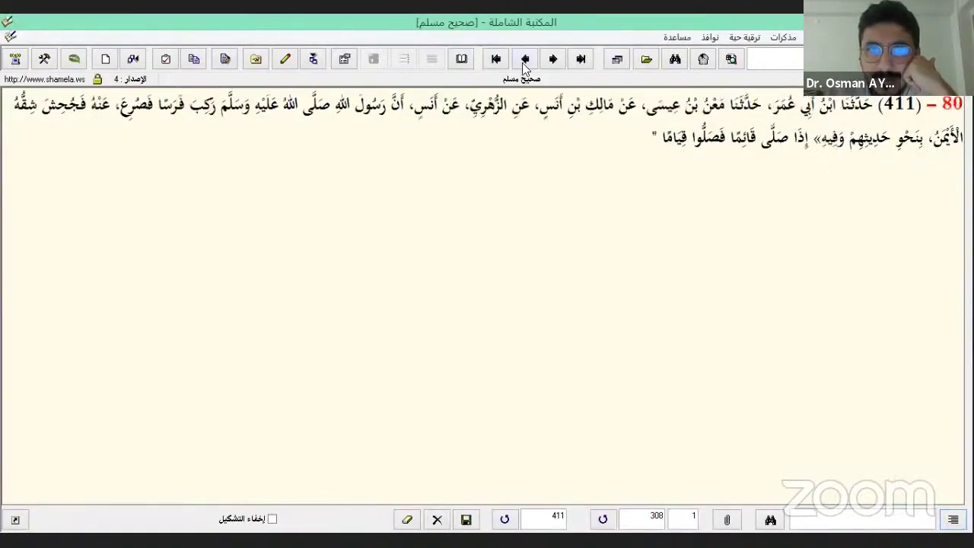
{"action": "left_click", "coordinate": [524, 61]}
{"action": "left_click", "coordinate": [524, 61]}
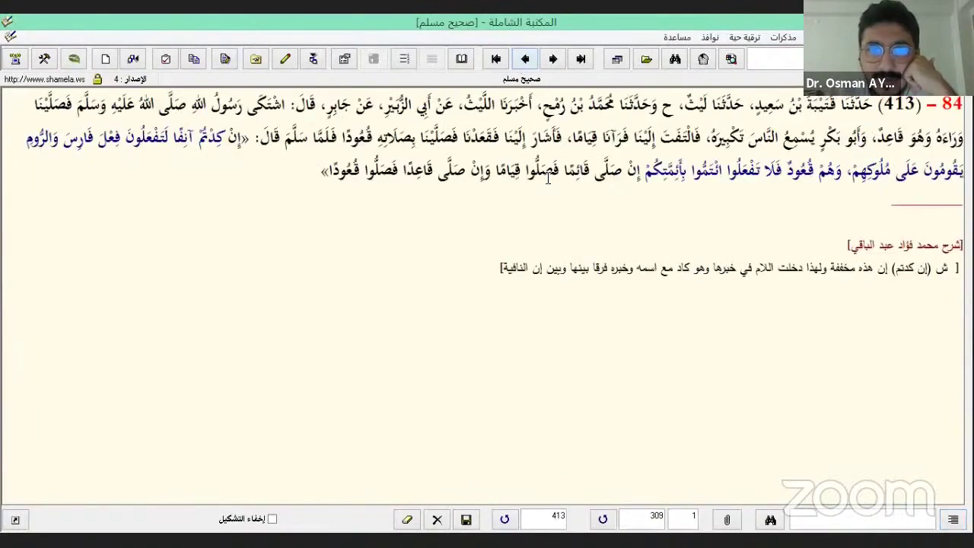
{"action": "left_click", "coordinate": [529, 58]}
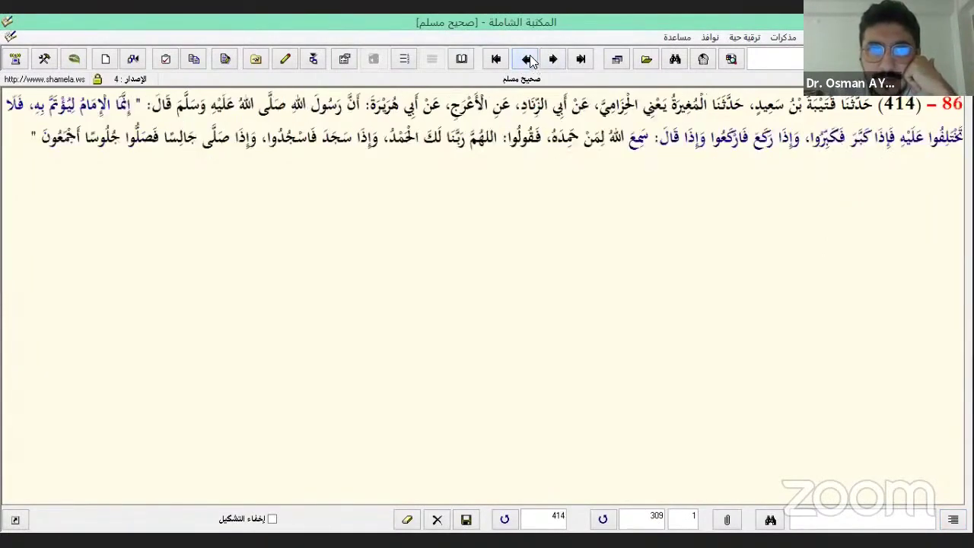
{"action": "left_click", "coordinate": [529, 58]}
{"action": "left_click", "coordinate": [530, 58]}
{"action": "left_click", "coordinate": [530, 58]}
{"action": "left_click", "coordinate": [530, 59]}
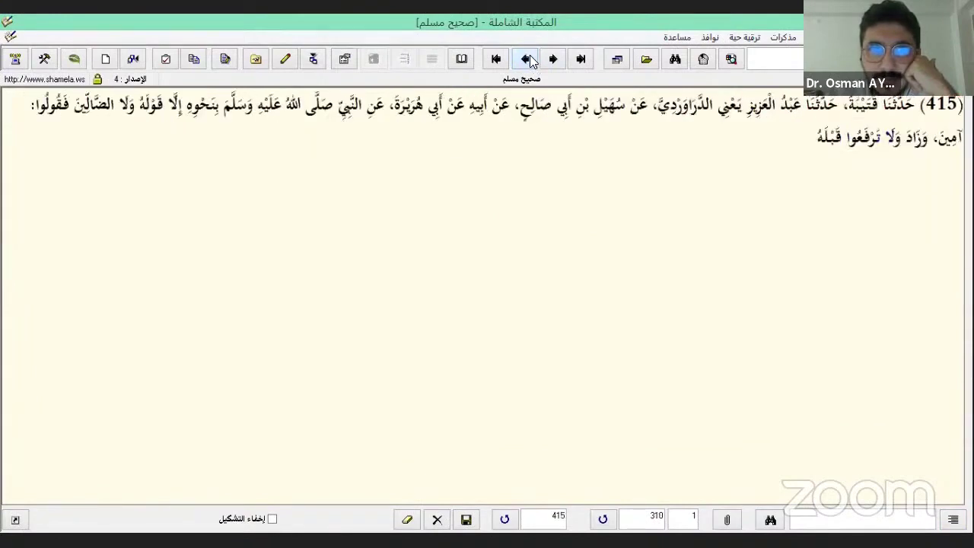
{"action": "left_click", "coordinate": [529, 60]}
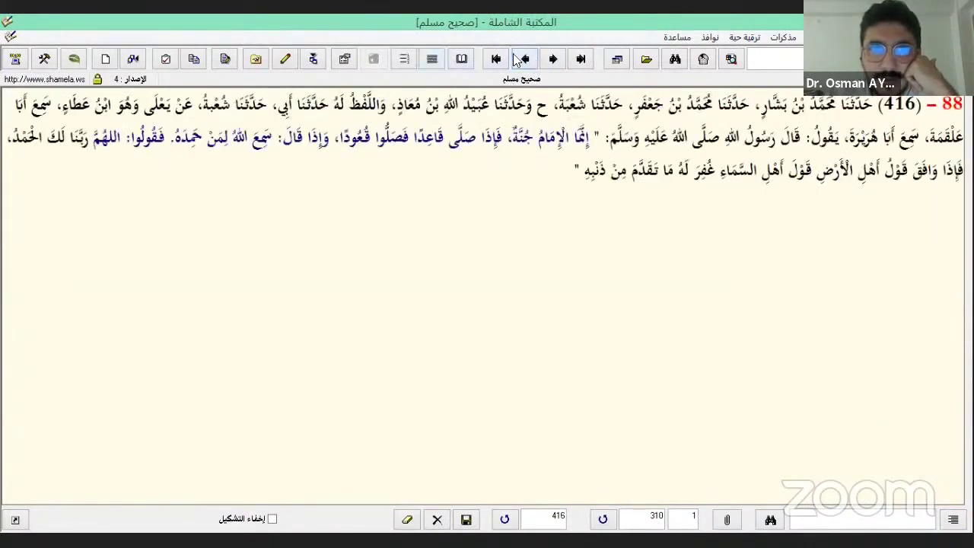
{"action": "left_click", "coordinate": [555, 61]}
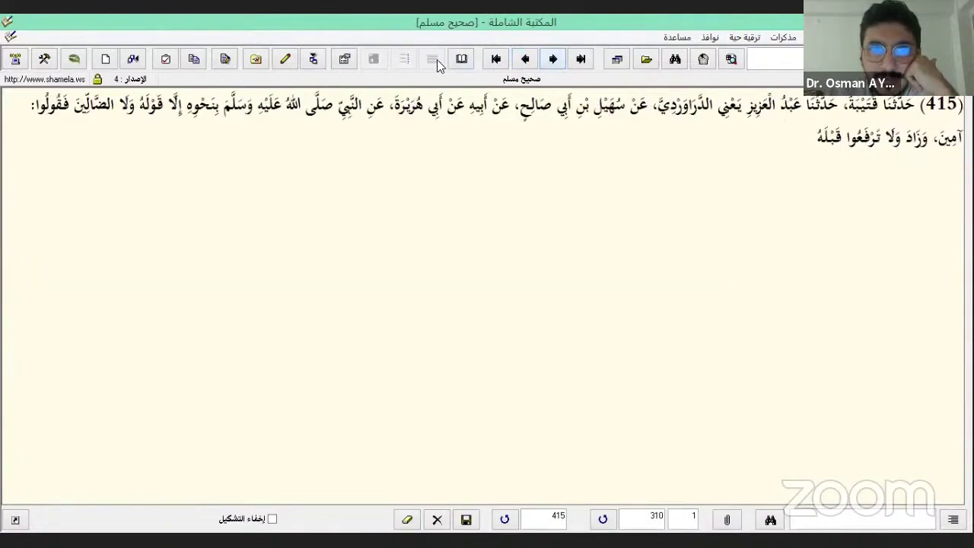
{"action": "left_click", "coordinate": [524, 59]}
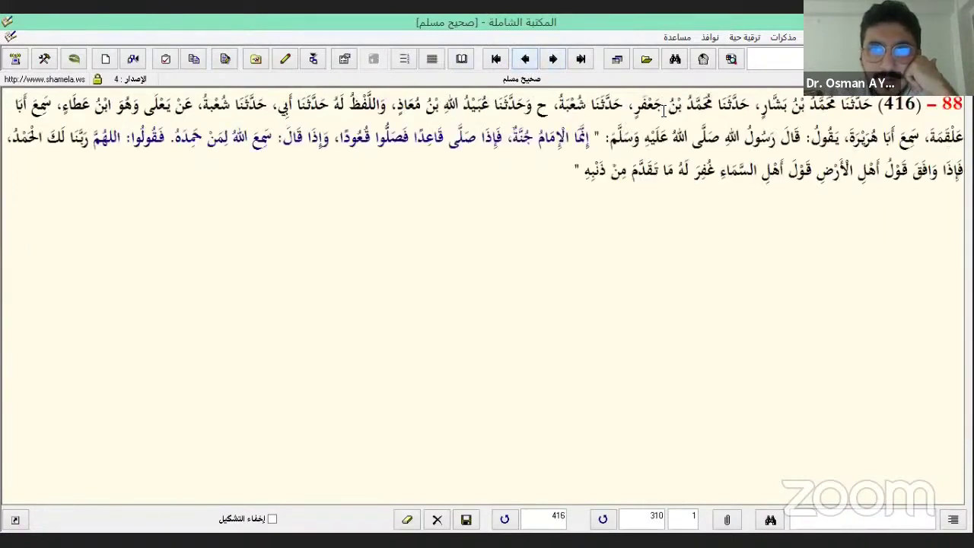
Show the شرح السيوطي commentary on hadith 416, highlight its text, and return to صحيح مسلم
{"action": "left_click", "coordinate": [431, 61]}
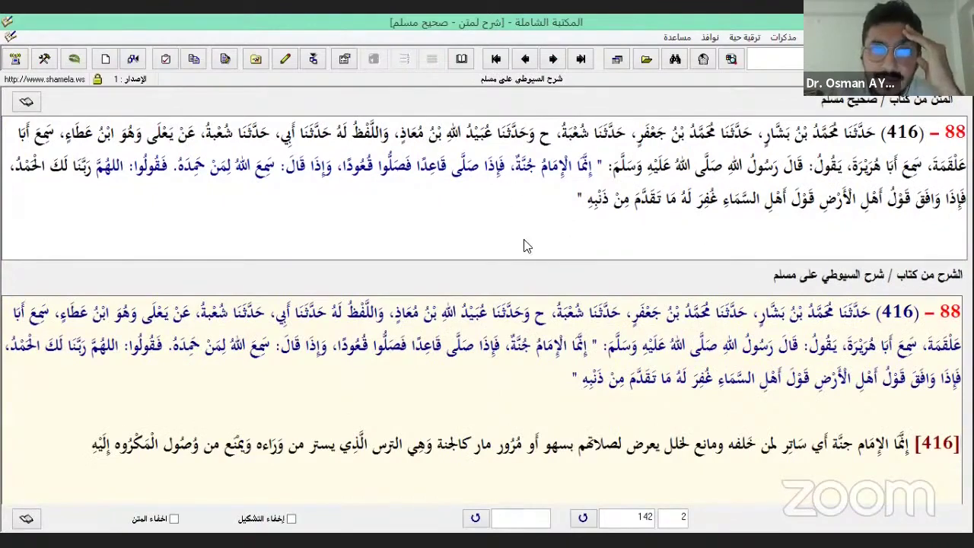
{"action": "left_click_drag", "start_coordinate": [103, 444], "coordinate": [960, 305]}
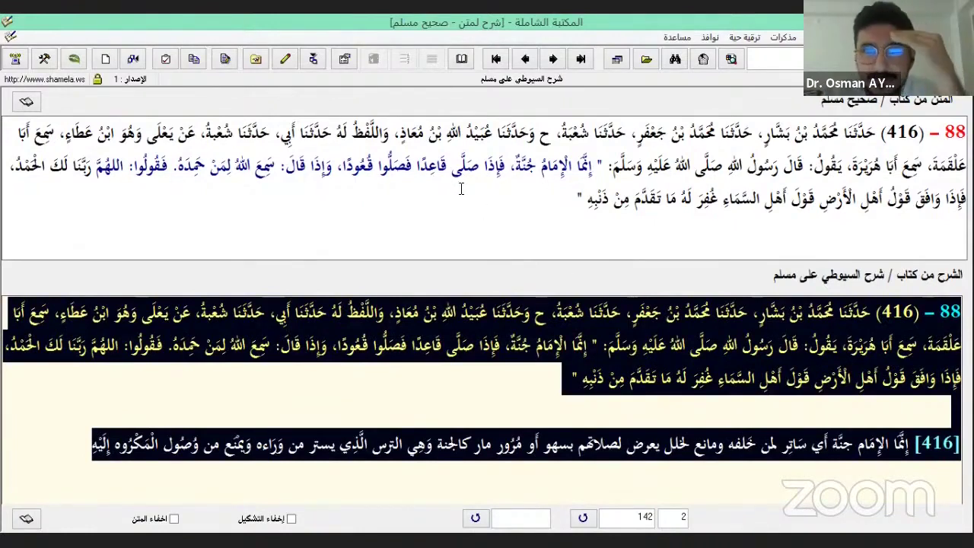
{"action": "left_click", "coordinate": [588, 312]}
{"action": "left_click_drag", "start_coordinate": [86, 439], "coordinate": [541, 318]}
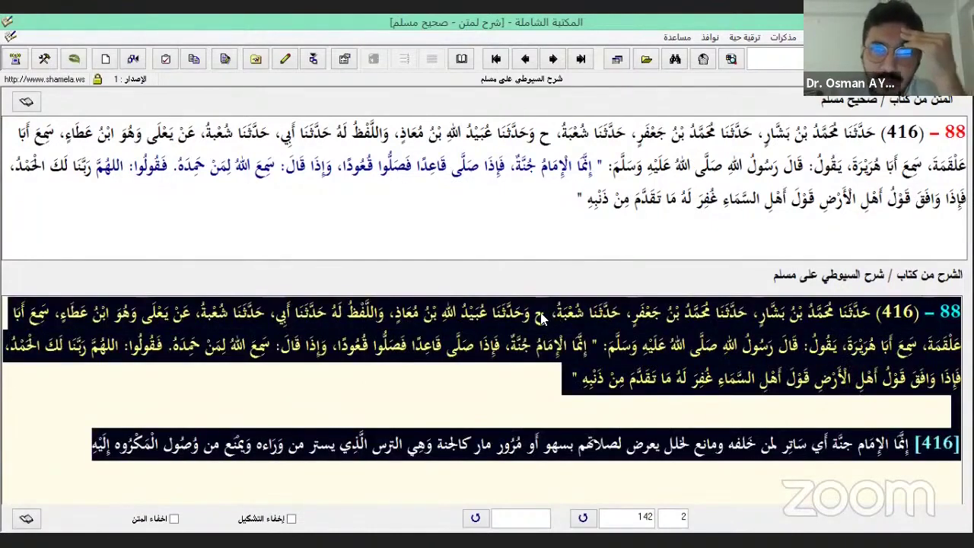
{"action": "left_click", "coordinate": [553, 154]}
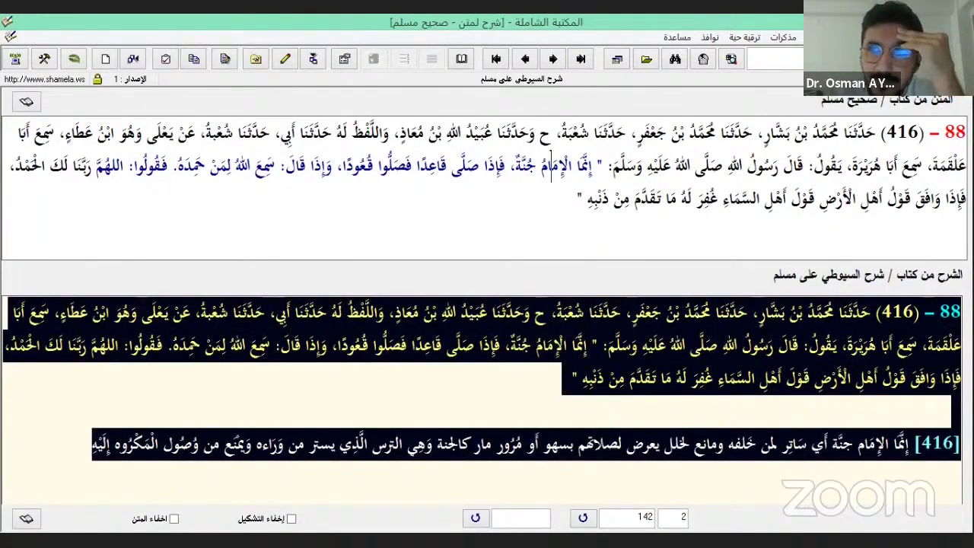
{"action": "key", "text": "Escape"}
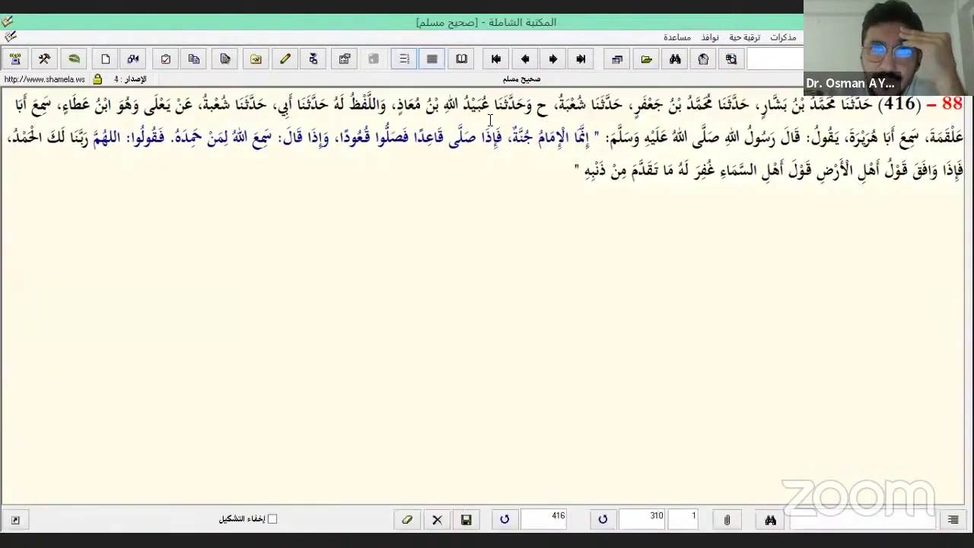
Run the takhrij of hadith 416, browse the list of parallel narrations, and return to the hadith
{"action": "left_click", "coordinate": [405, 63]}
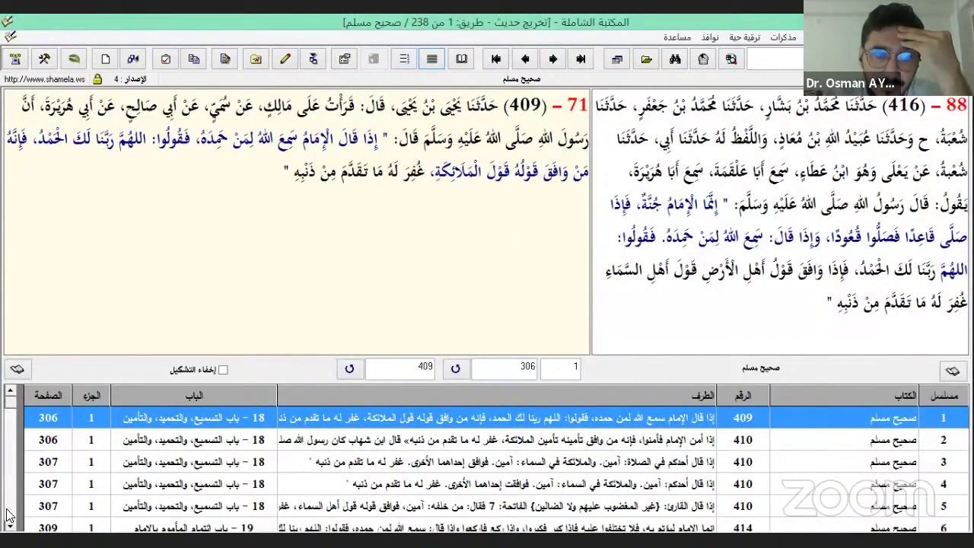
{"action": "scroll", "coordinate": [6, 516], "scroll_direction": "down", "scroll_amount": 8}
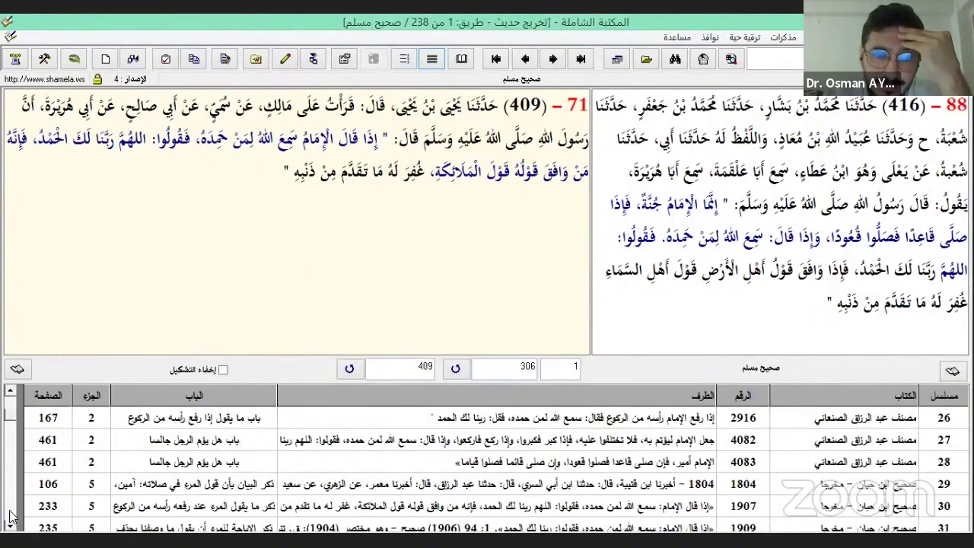
{"action": "scroll", "coordinate": [6, 516], "scroll_direction": "down", "scroll_amount": 15}
{"action": "scroll", "coordinate": [6, 517], "scroll_direction": "down", "scroll_amount": 13}
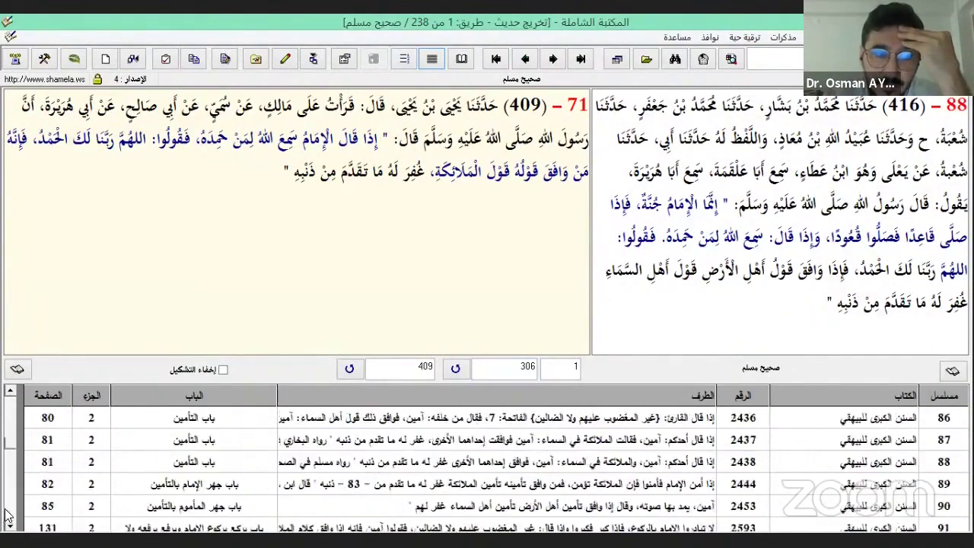
{"action": "scroll", "coordinate": [11, 517], "scroll_direction": "down", "scroll_amount": 8}
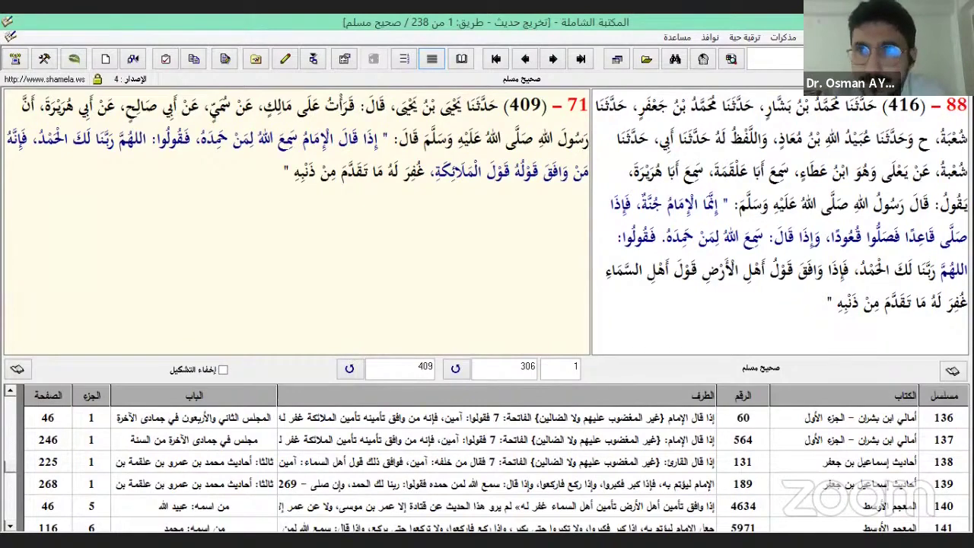
{"action": "key", "text": "Escape"}
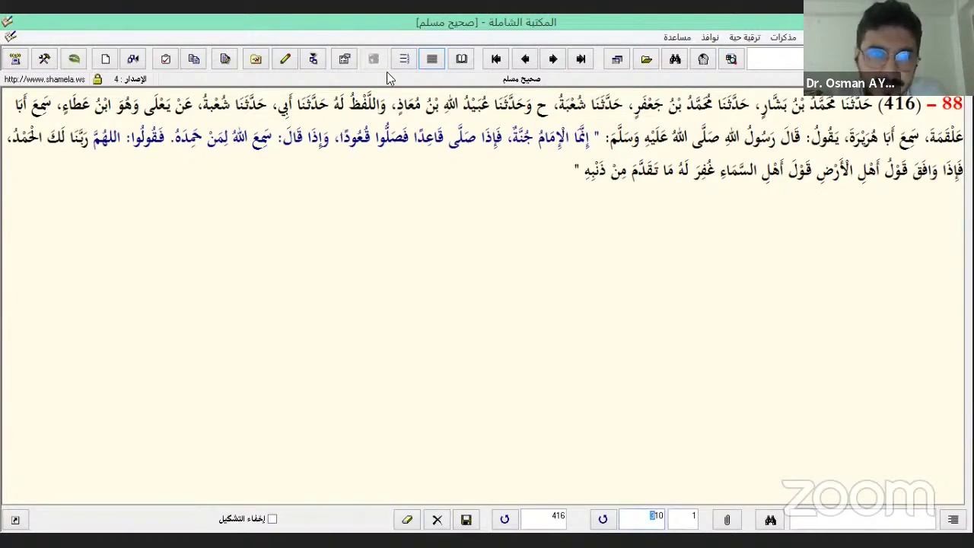
Highlight the full text of hadith 416, including its chain of narrators
{"action": "left_click_drag", "start_coordinate": [572, 189], "coordinate": [956, 106]}
{"action": "left_click", "coordinate": [576, 173]}
{"action": "left_click_drag", "start_coordinate": [576, 174], "coordinate": [957, 106]}
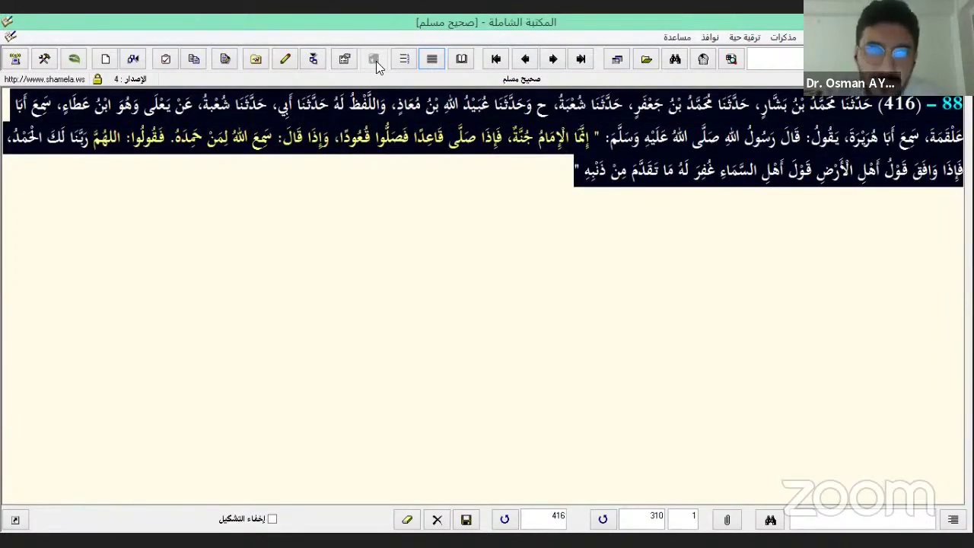
{"action": "left_click", "coordinate": [492, 144]}
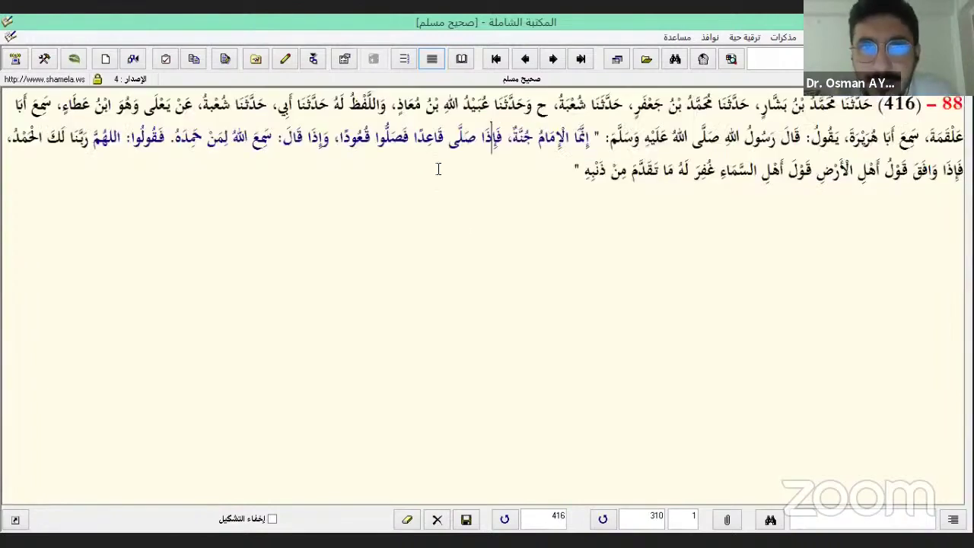
{"action": "left_click_drag", "start_coordinate": [613, 169], "coordinate": [291, 82]}
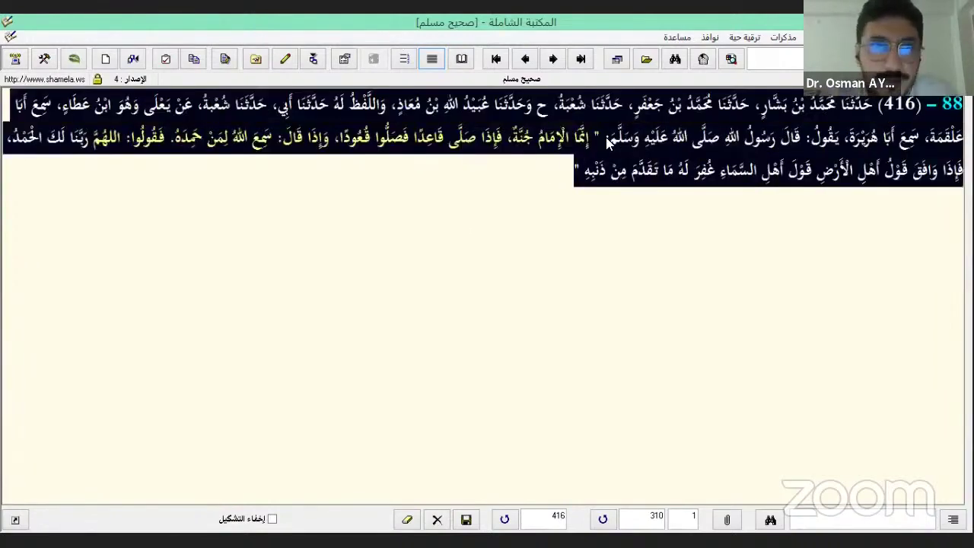
Open the narrator biographies search, clear the prefilled terms, and search for سفيان
{"action": "left_click", "coordinate": [348, 59]}
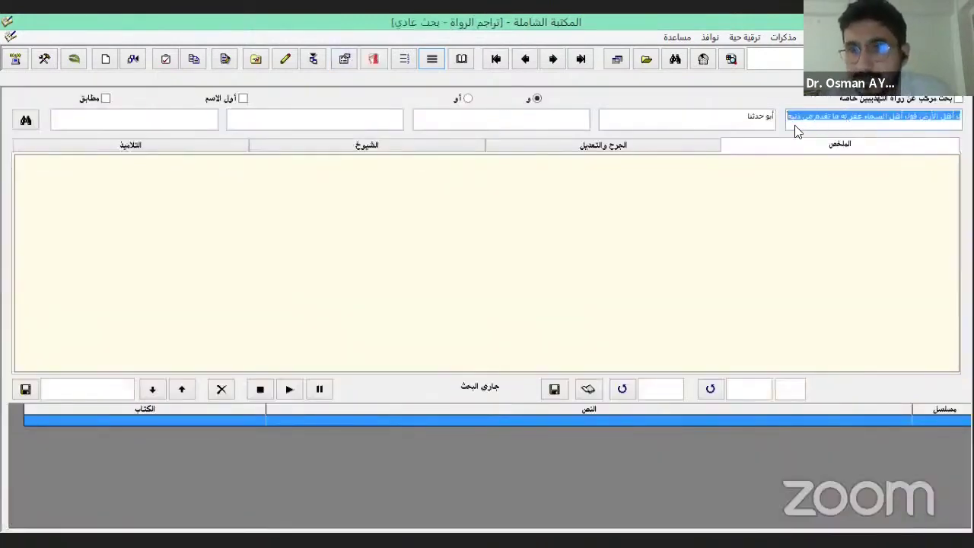
{"action": "double_click", "coordinate": [764, 119]}
{"action": "key", "text": "BackSpace"}
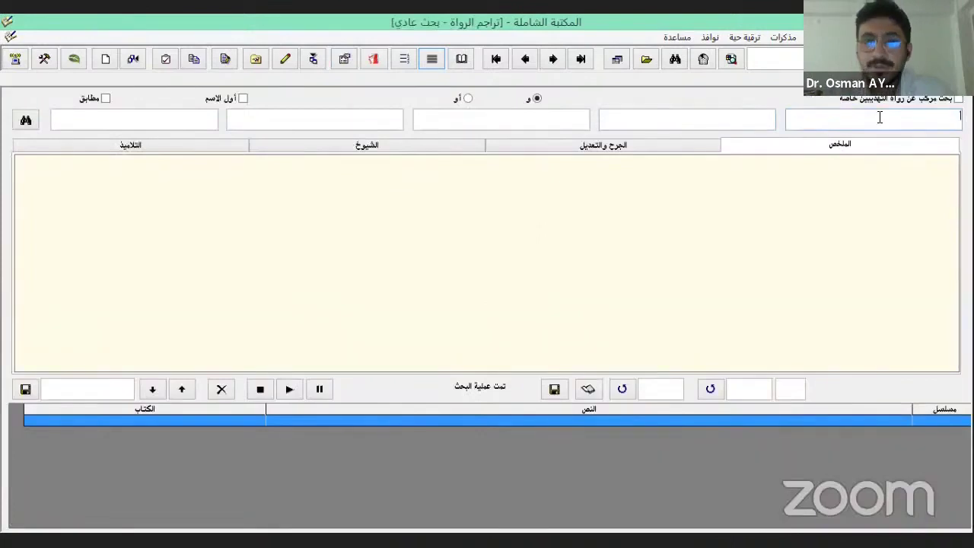
{"action": "left_click", "coordinate": [880, 117]}
{"action": "type", "text": "سفي"}
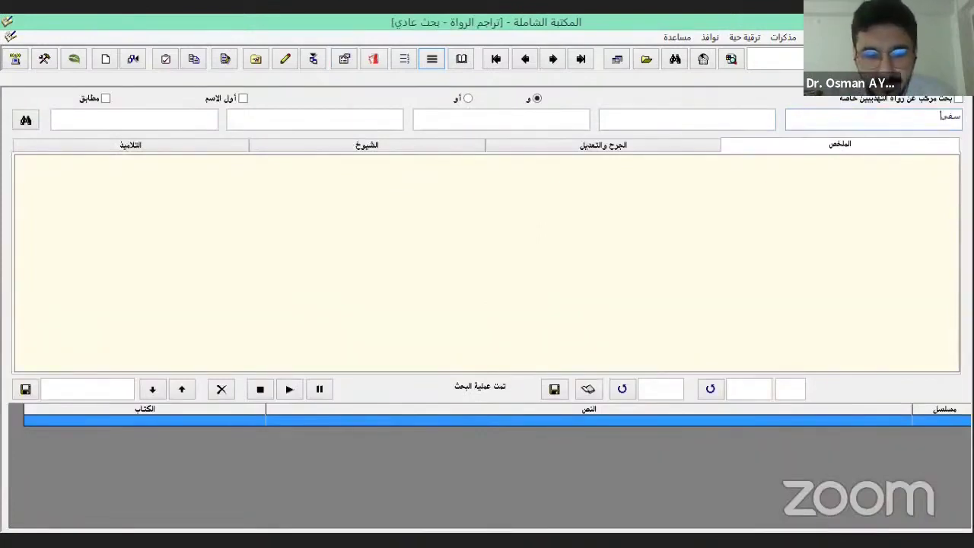
{"action": "type", "text": "ا"}
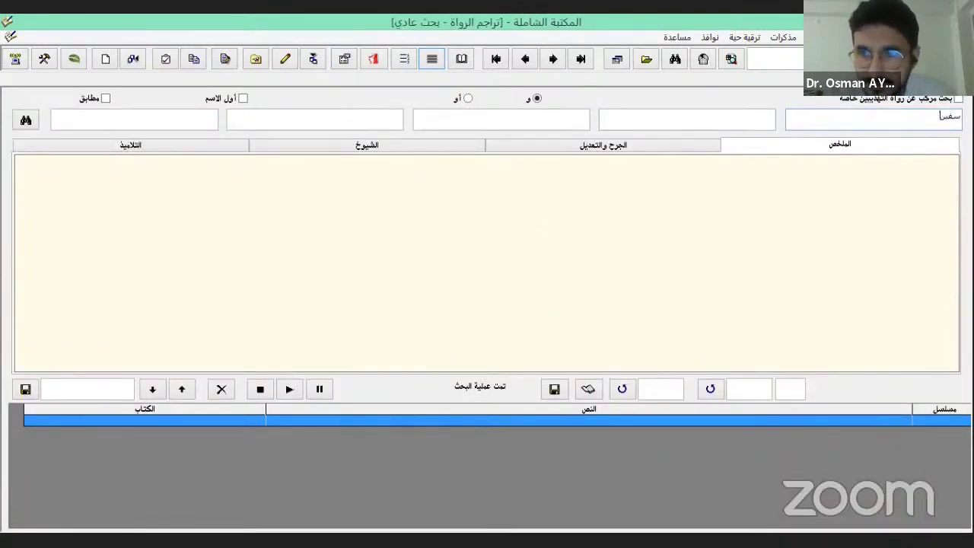
{"action": "key", "text": "BackSpace"}
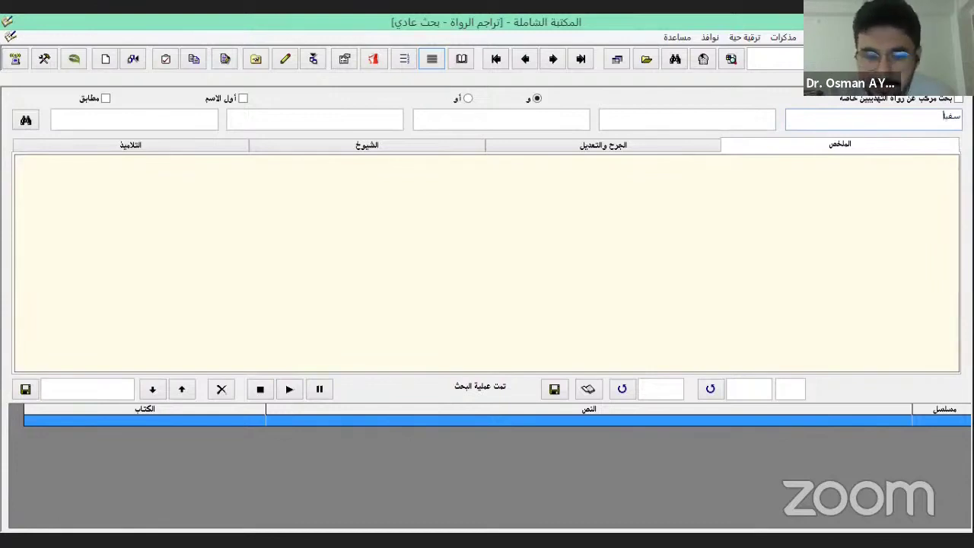
{"action": "type", "text": "ن"}
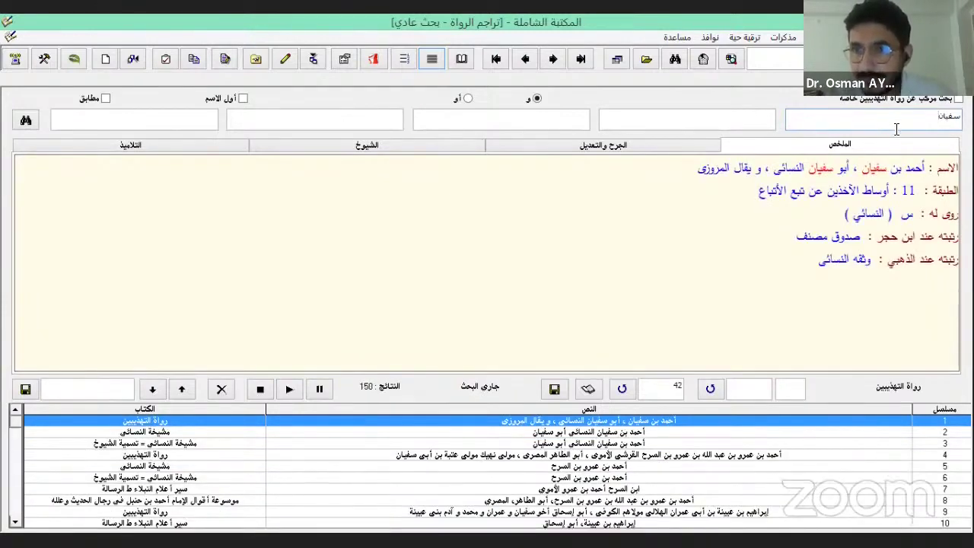
Replace the narrator search term and search for ابن عيينة
{"action": "double_click", "coordinate": [946, 126]}
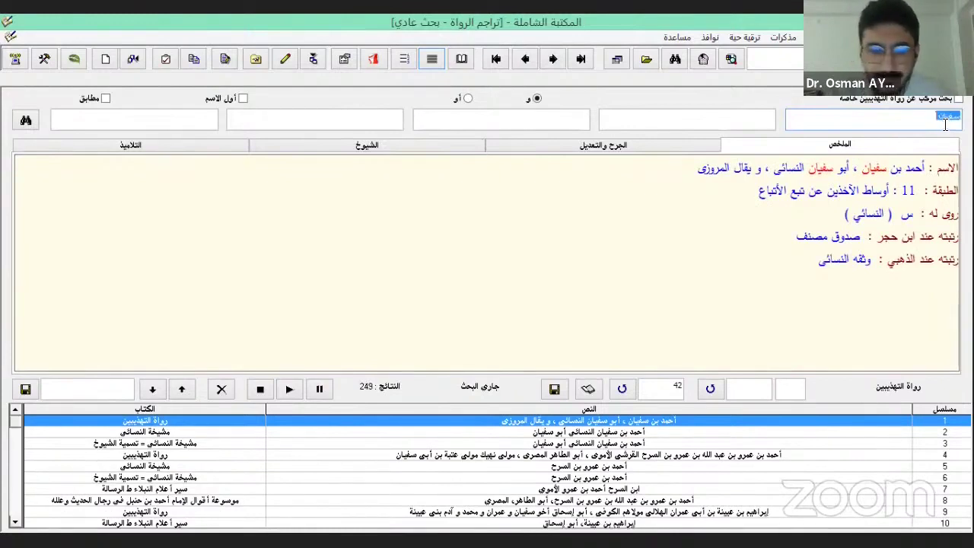
{"action": "type", "text": "ابن"}
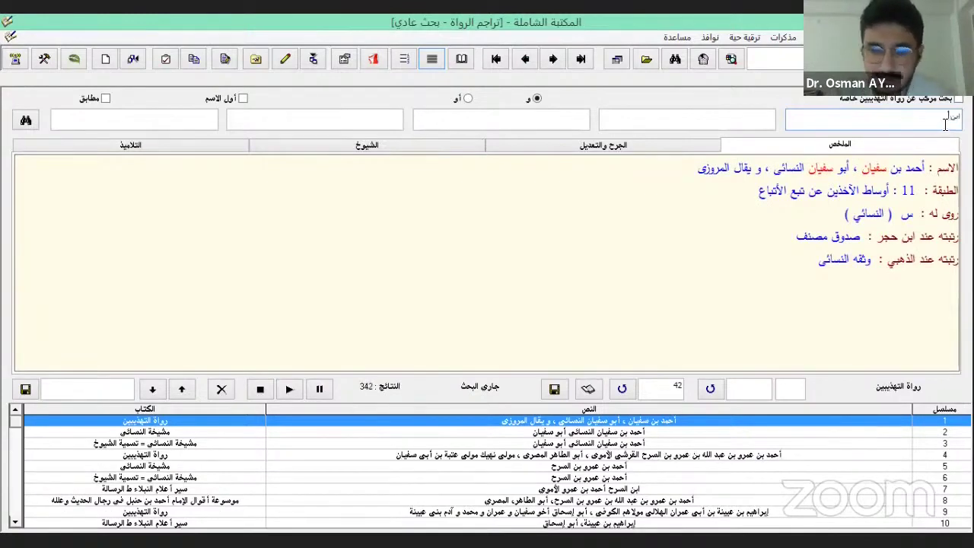
{"action": "type", "text": " عيينة"}
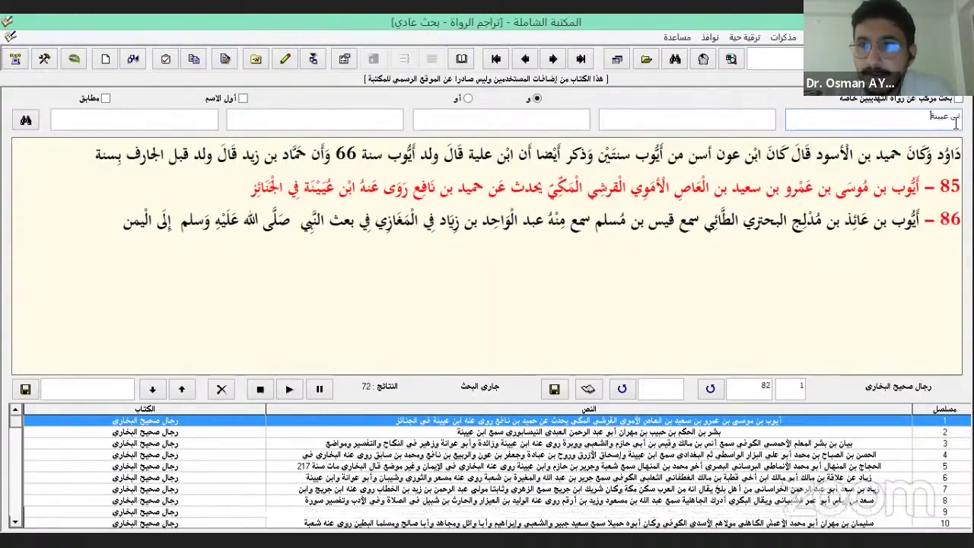
Remove ابن from the search term and search the narrator biographies for عيينة alone
{"action": "double_click", "coordinate": [953, 117]}
{"action": "key", "text": "BackSpace"}
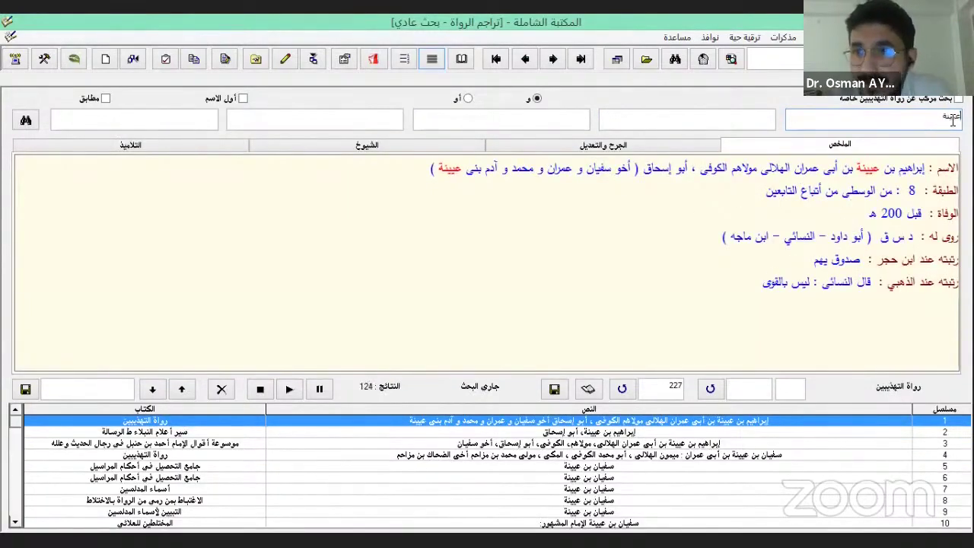
{"action": "double_click", "coordinate": [953, 119]}
Examine the first narrator's summary, highlighting the generation and the hadith collectors who narrated from him
{"action": "left_click_drag", "start_coordinate": [753, 285], "coordinate": [955, 166]}
{"action": "left_click", "coordinate": [884, 214]}
{"action": "left_click_drag", "start_coordinate": [817, 285], "coordinate": [955, 166]}
{"action": "left_click", "coordinate": [818, 278]}
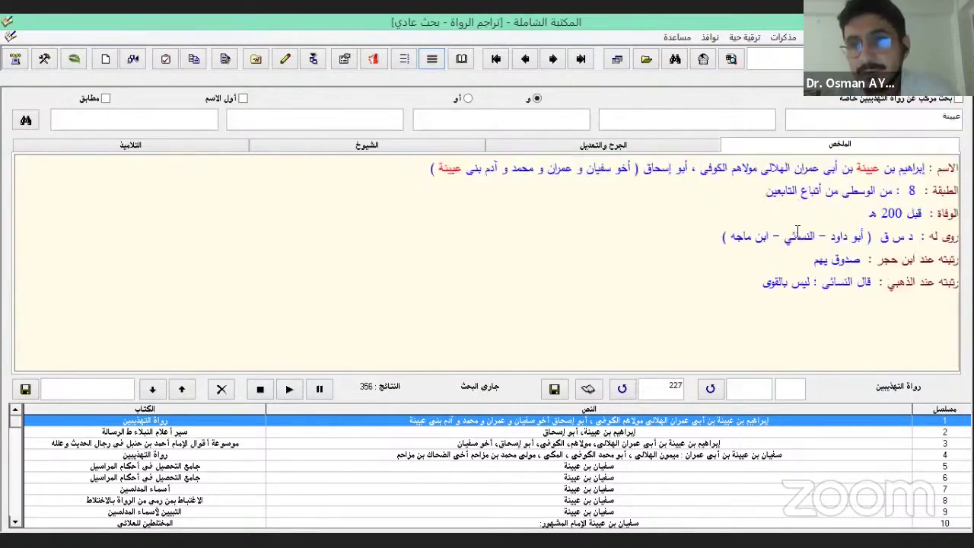
{"action": "double_click", "coordinate": [831, 191]}
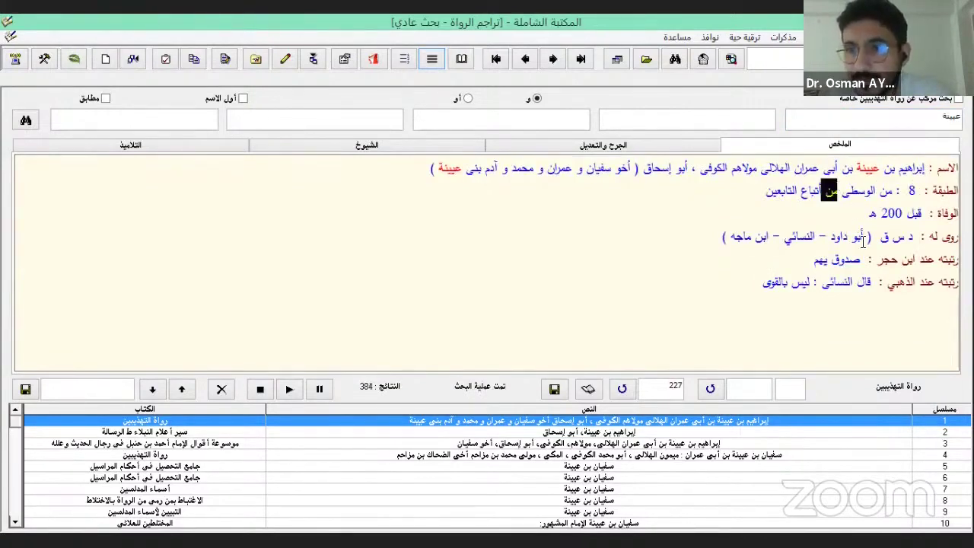
{"action": "left_click", "coordinate": [814, 242]}
{"action": "left_click_drag", "start_coordinate": [736, 238], "coordinate": [864, 238]}
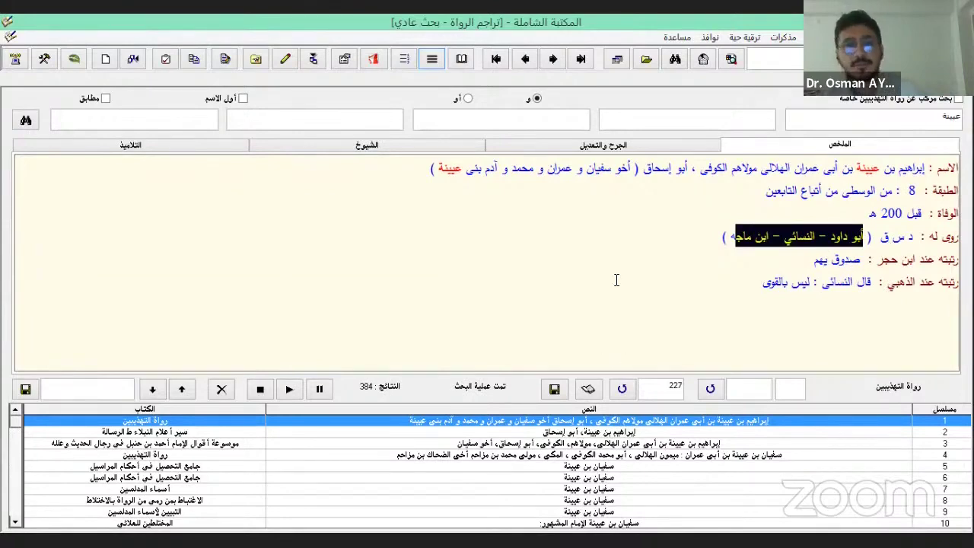
Browse the عيينة narrator results up to the eleventh entry in ذكر المدلسين, and look over the additional search-term fields
{"action": "scroll", "coordinate": [157, 474], "scroll_direction": "down", "scroll_amount": 6}
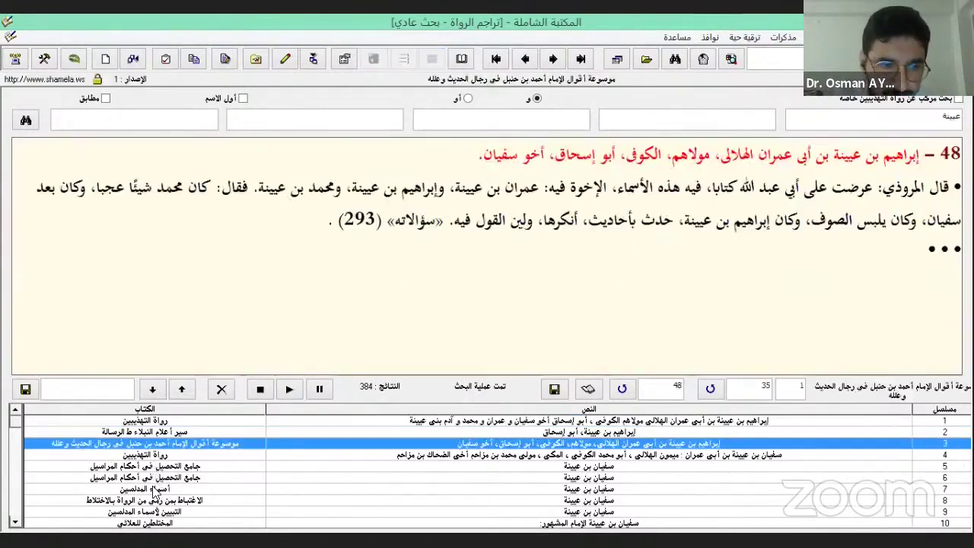
{"action": "scroll", "coordinate": [154, 515], "scroll_direction": "down", "scroll_amount": 2}
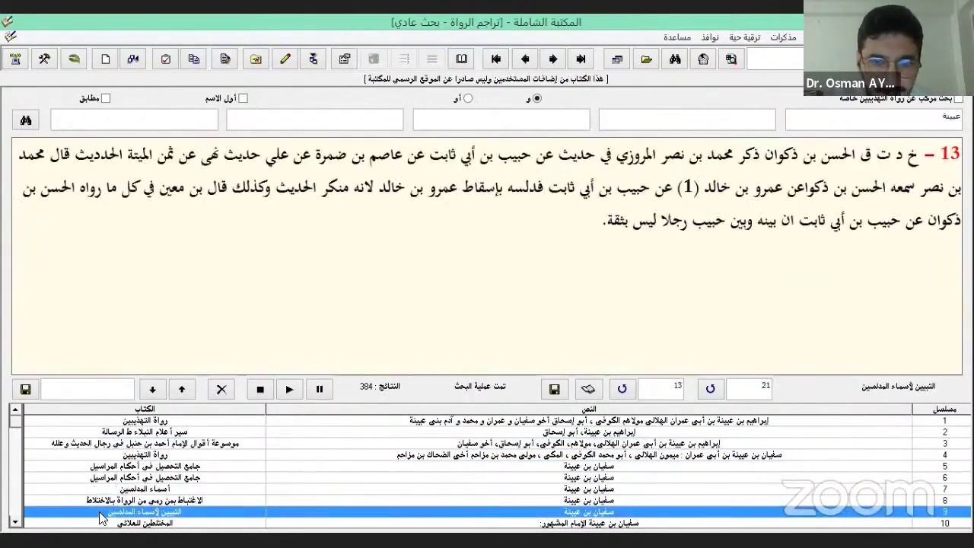
{"action": "left_click", "coordinate": [14, 522]}
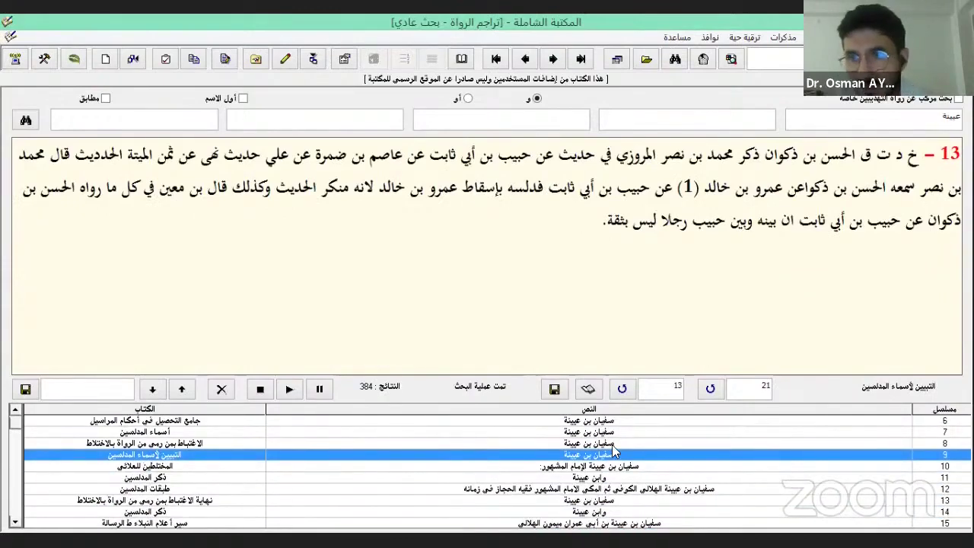
{"action": "left_click", "coordinate": [575, 469]}
{"action": "left_click", "coordinate": [244, 477]}
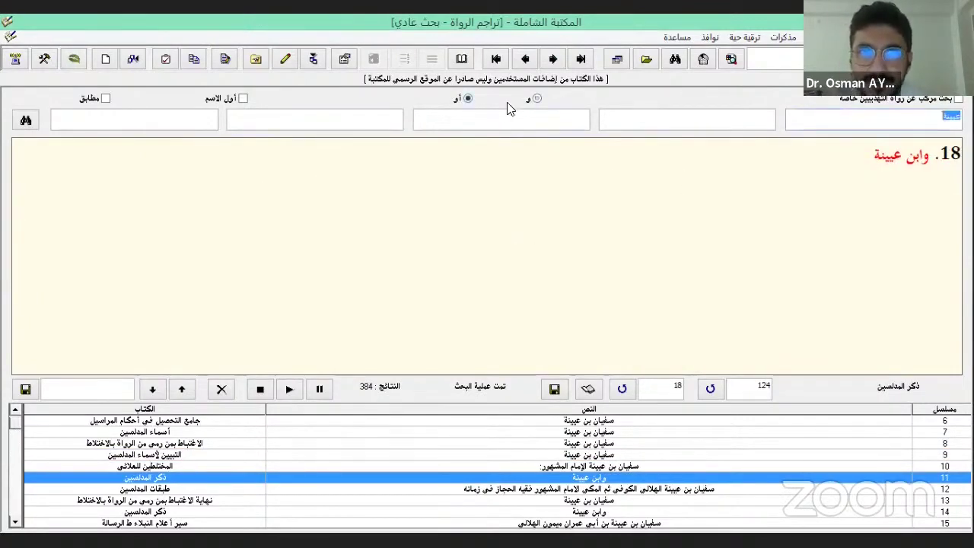
{"action": "left_click", "coordinate": [887, 121]}
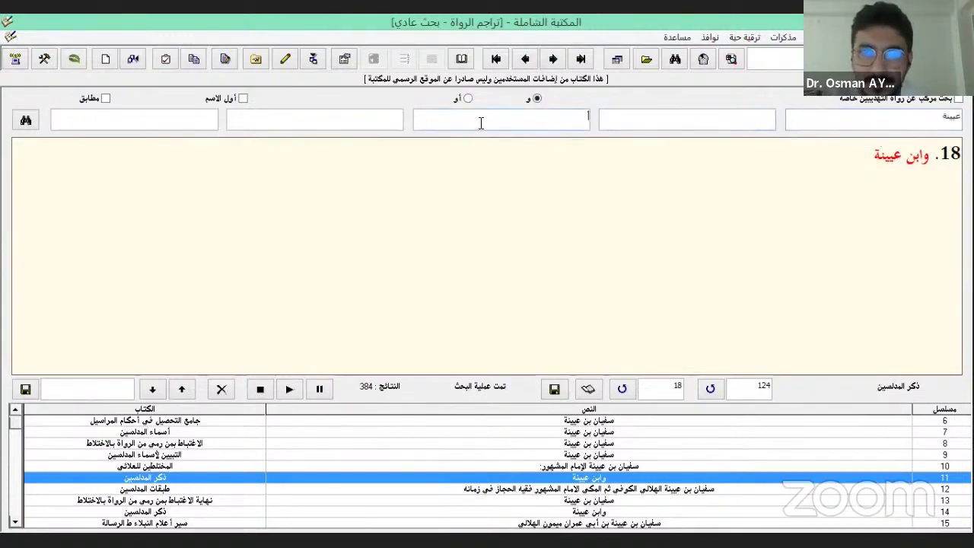
{"action": "left_click", "coordinate": [398, 119]}
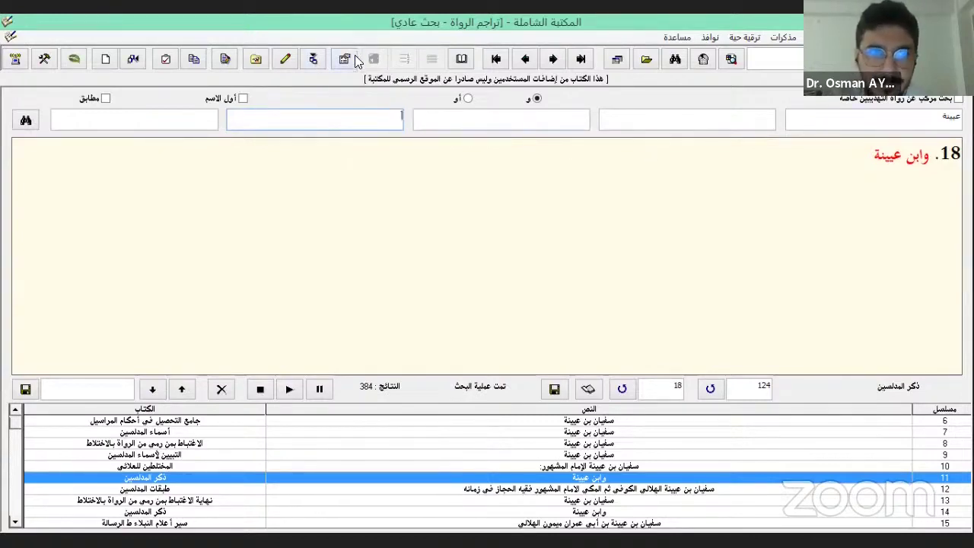
Open file import, add the Word document from the idman folder to the import list, and start the import
{"action": "left_click", "coordinate": [313, 58]}
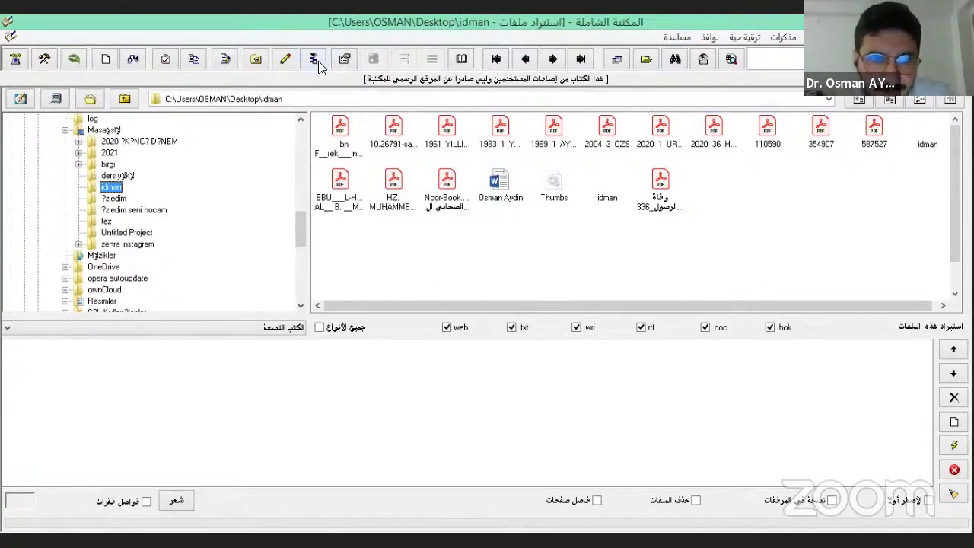
{"action": "left_click", "coordinate": [500, 182]}
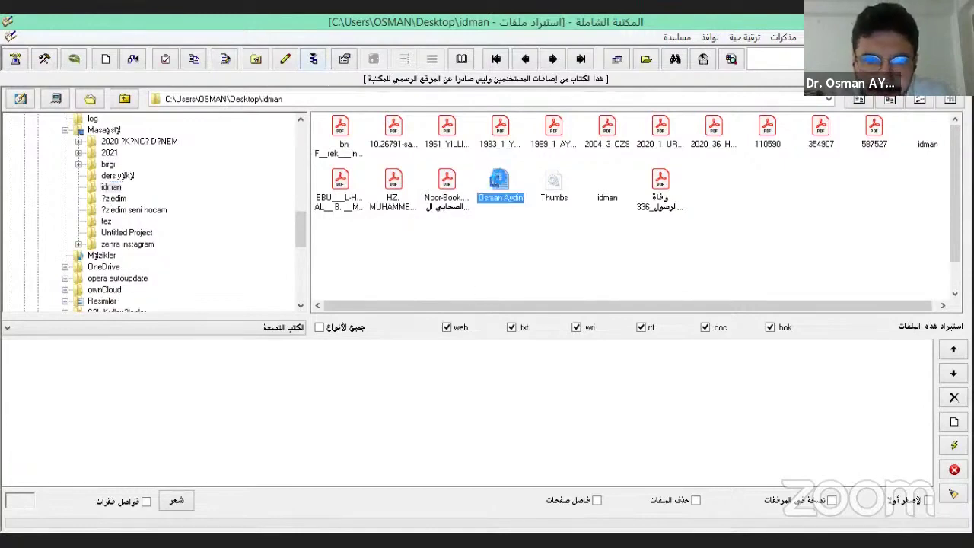
{"action": "double_click", "coordinate": [508, 186]}
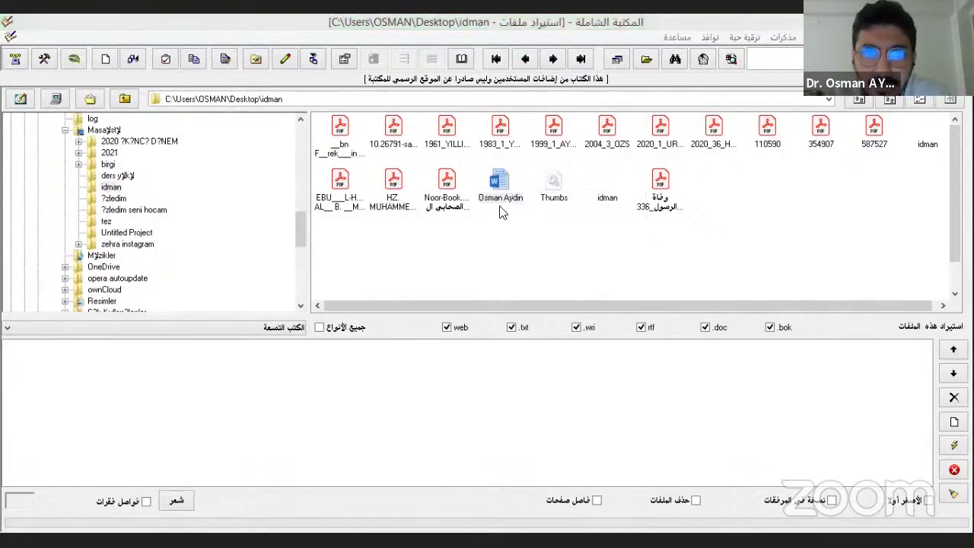
{"action": "left_click", "coordinate": [503, 184]}
{"action": "left_click_drag", "start_coordinate": [504, 183], "coordinate": [183, 388]}
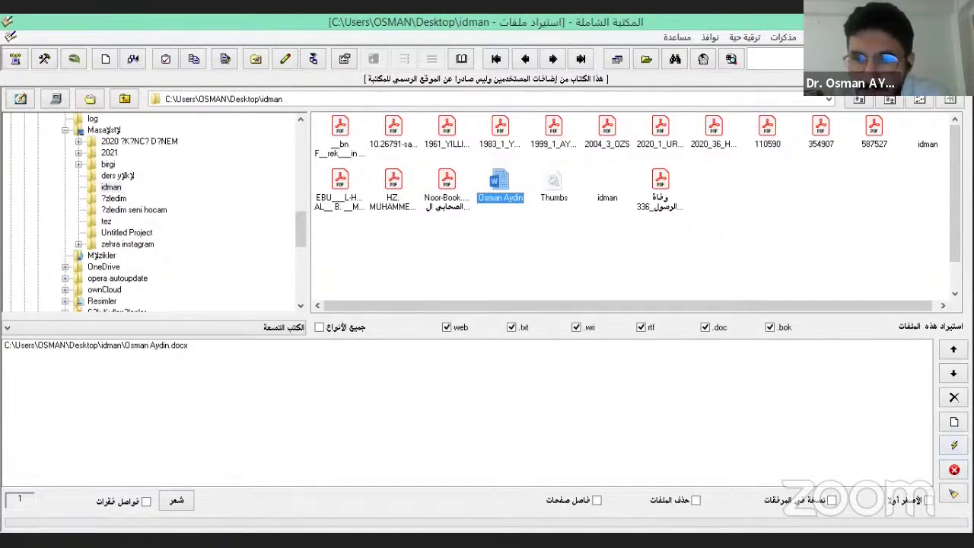
{"action": "left_click", "coordinate": [954, 445]}
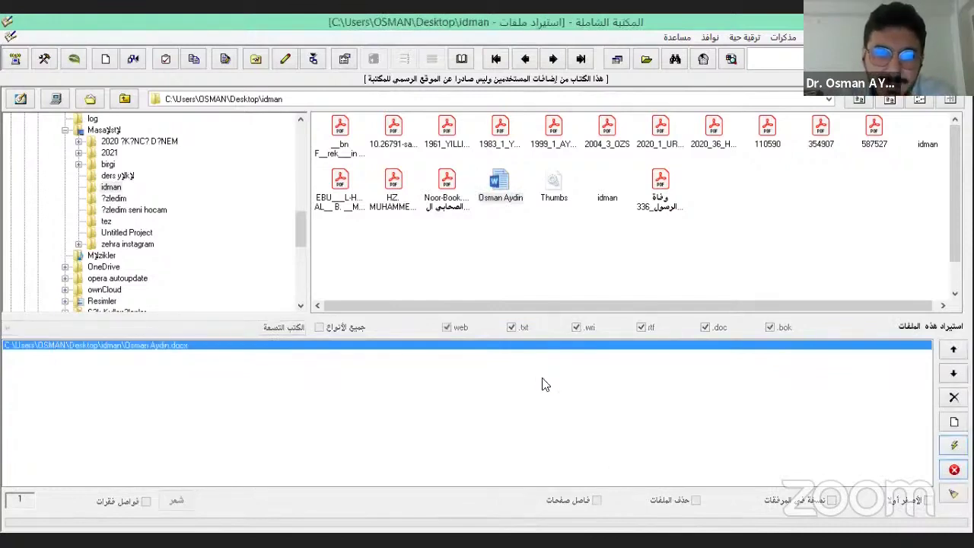
{"action": "left_click", "coordinate": [586, 324]}
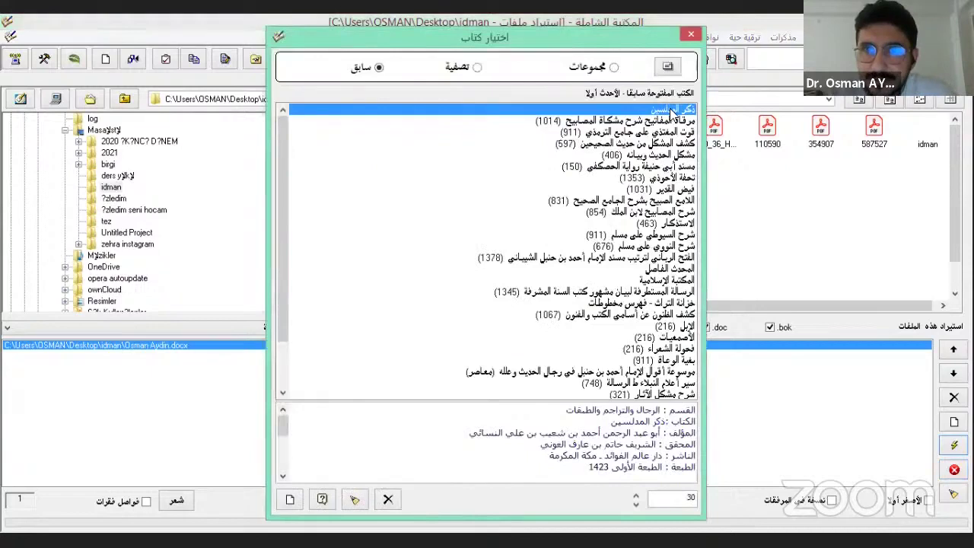
Open the previously read book ذكر المدلسين, go to page 125, and select the word بالتدليس in the first sentence
{"action": "double_click", "coordinate": [647, 109]}
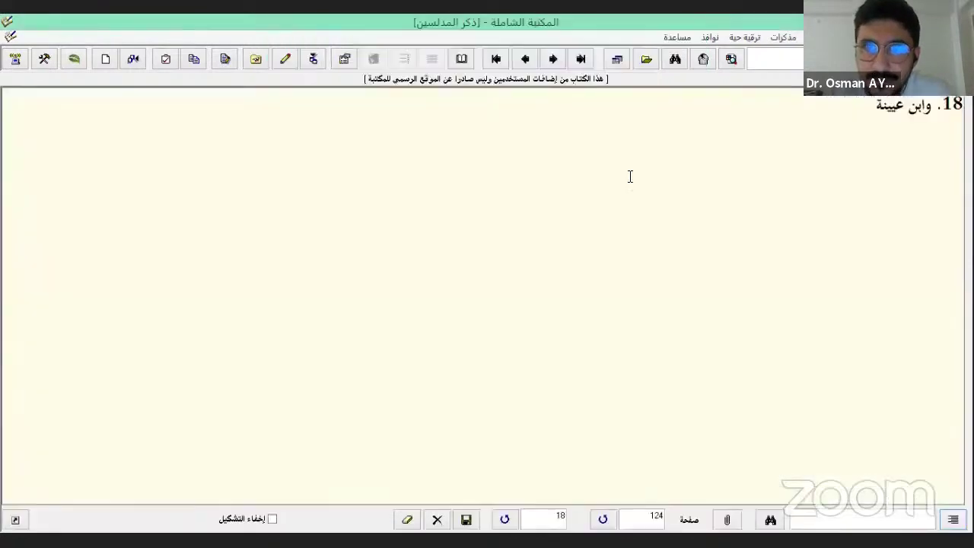
{"action": "left_click", "coordinate": [525, 59]}
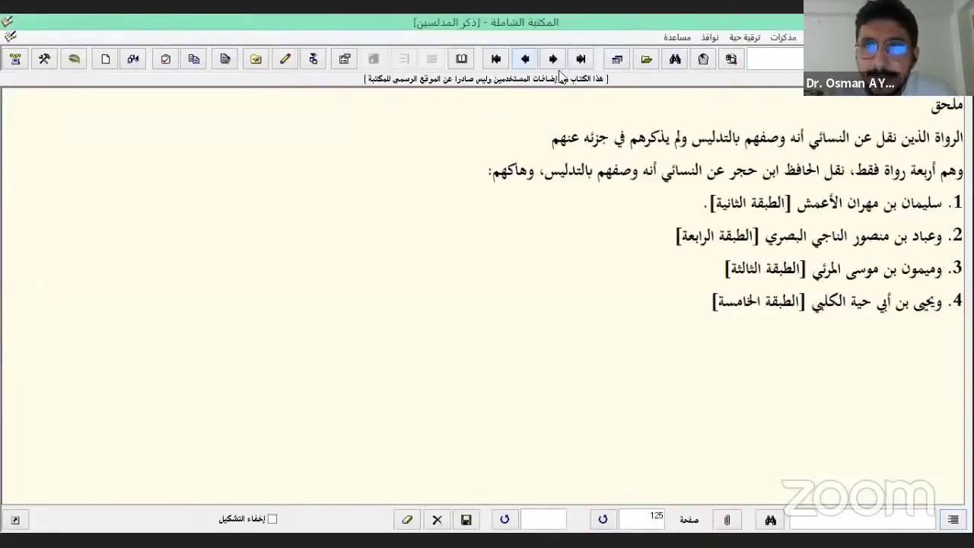
{"action": "double_click", "coordinate": [697, 142]}
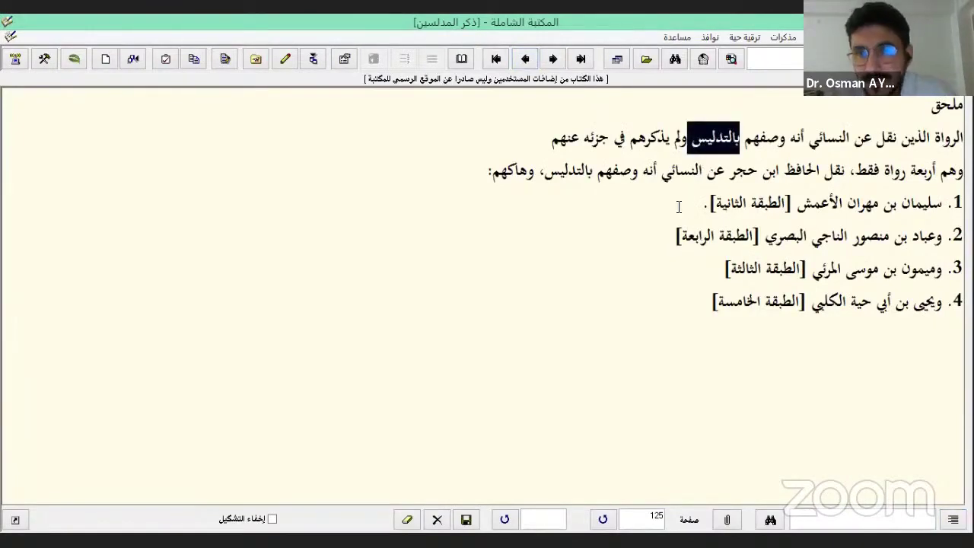
Take the book ذكر المدلسين out of the archive, open it for editing, and dismiss the notice about search indexes
{"action": "left_click", "coordinate": [286, 63]}
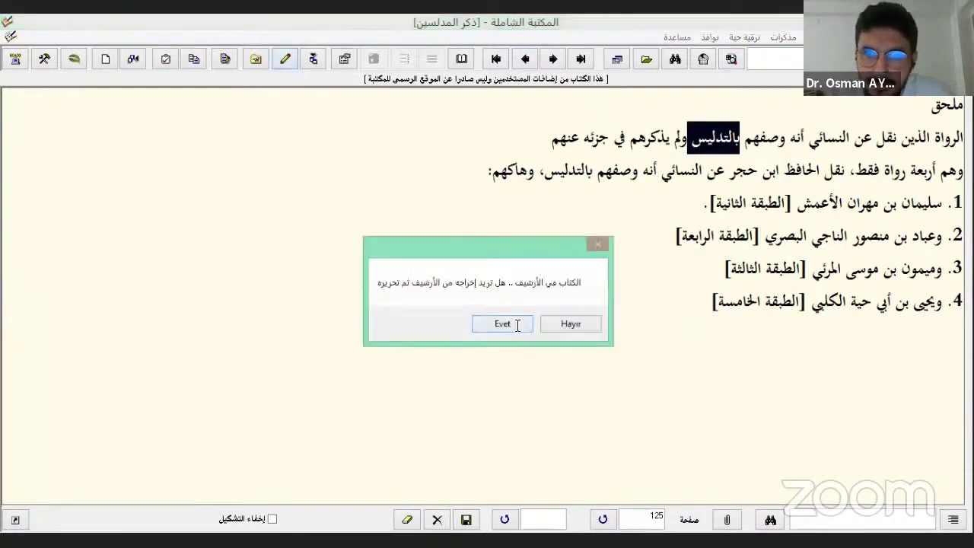
{"action": "left_click", "coordinate": [502, 323]}
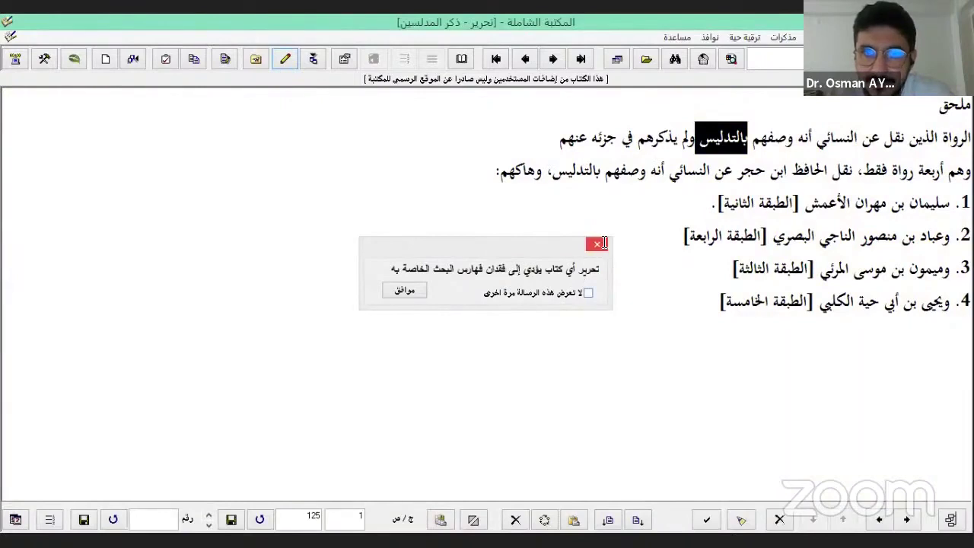
{"action": "left_click", "coordinate": [597, 244]}
Try inserting extra ي letters after بالتدليس, delete them again, and leave the book editor
{"action": "left_click", "coordinate": [700, 144]}
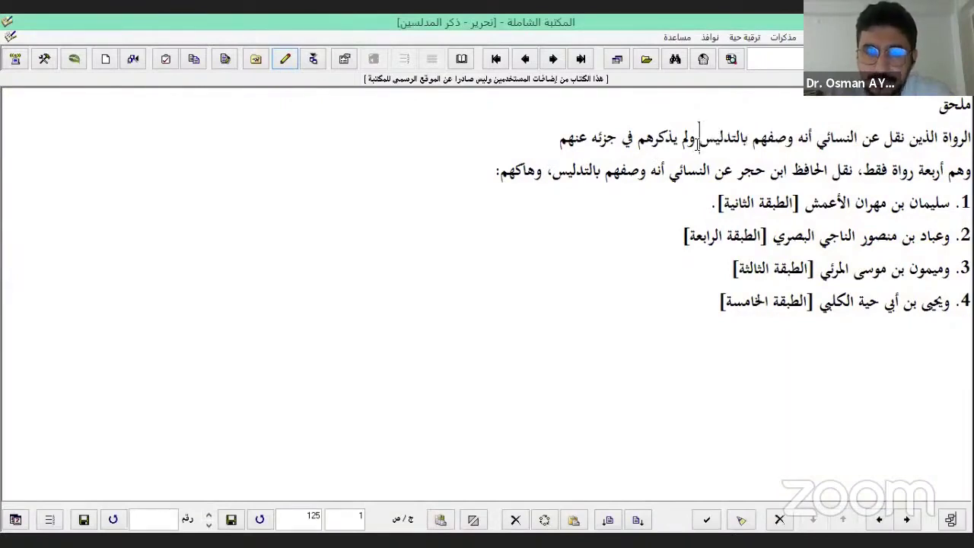
{"action": "type", "text": "يييييي"}
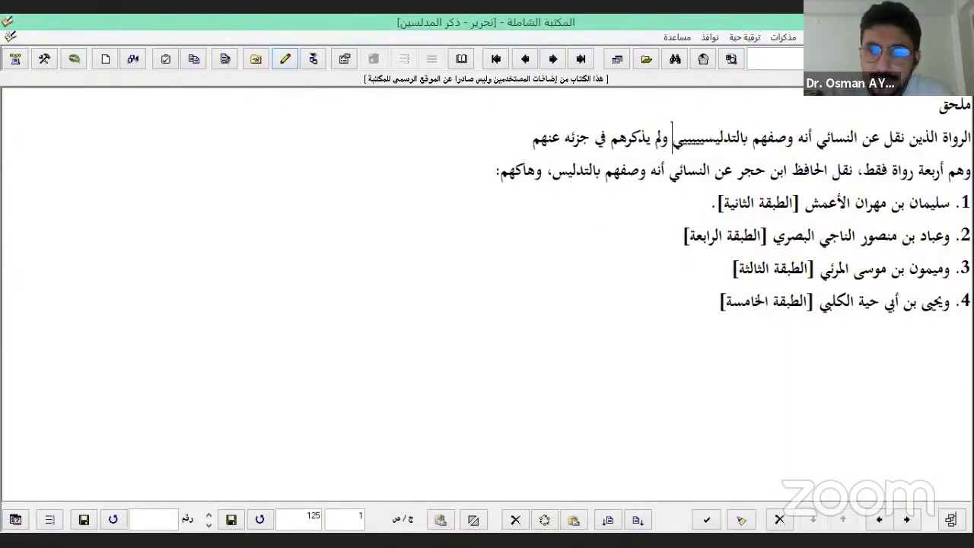
{"action": "key", "text": "BackSpace"}
{"action": "key", "text": "BackSpace"}
{"action": "key", "text": "BackSpace"}
{"action": "key", "text": "BackSpace"}
{"action": "key", "text": "BackSpace"}
{"action": "key", "text": "BackSpace"}
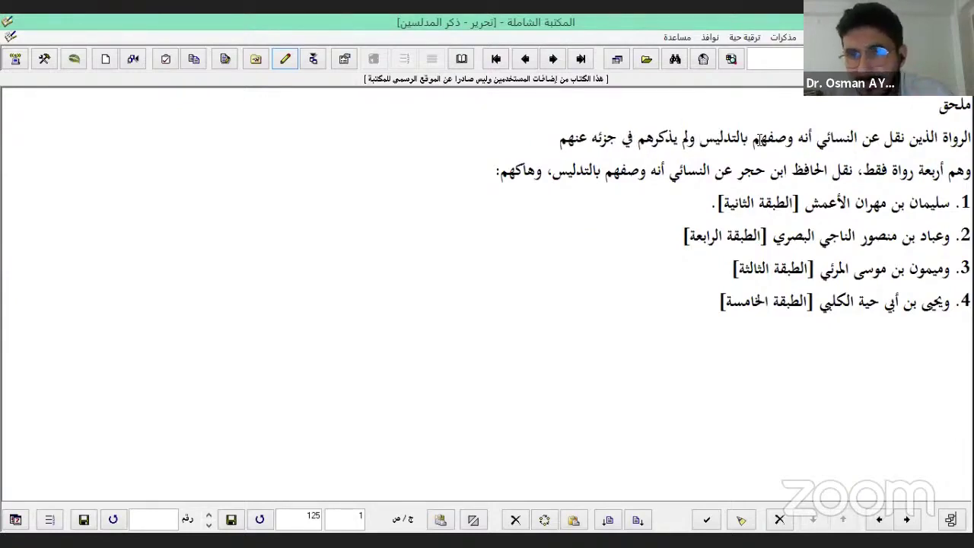
{"action": "left_click", "coordinate": [804, 150]}
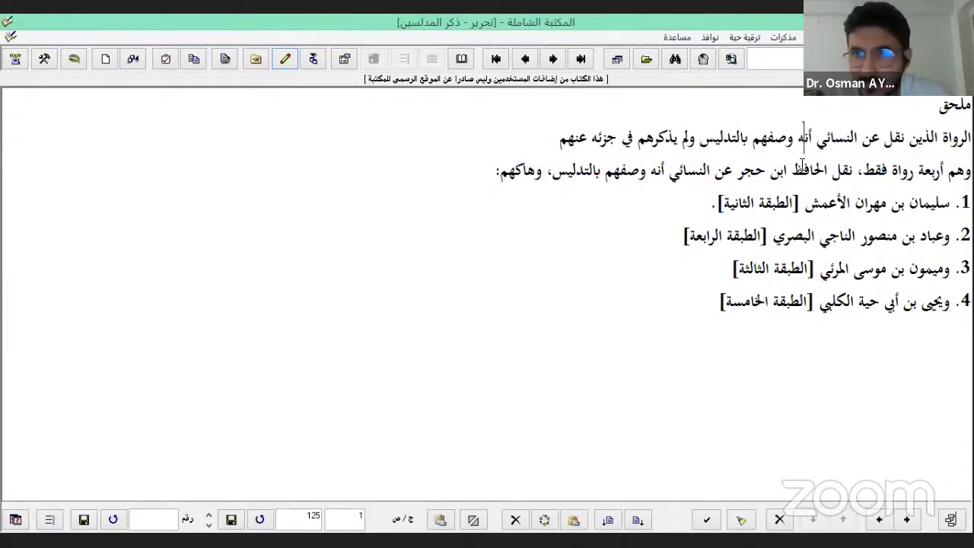
{"action": "left_click", "coordinate": [284, 60]}
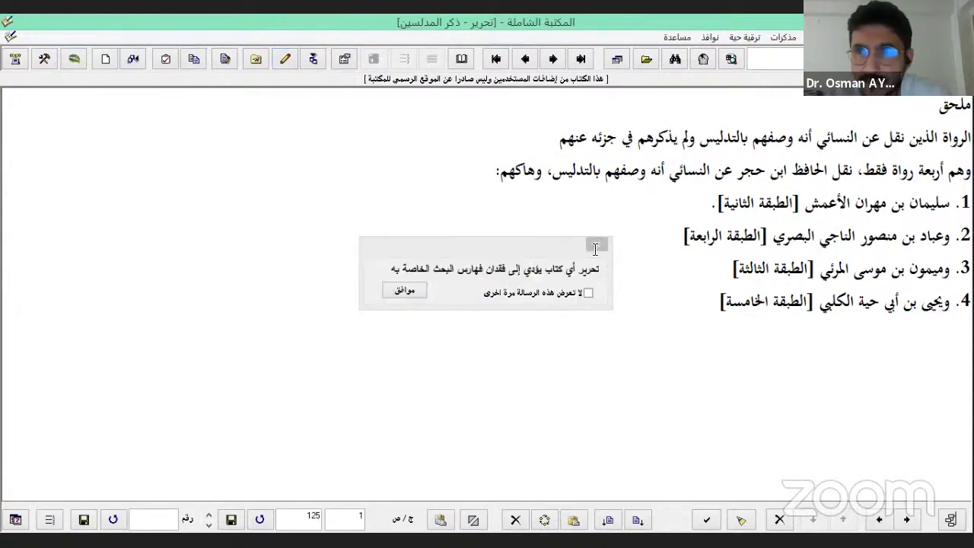
{"action": "key", "text": "Return"}
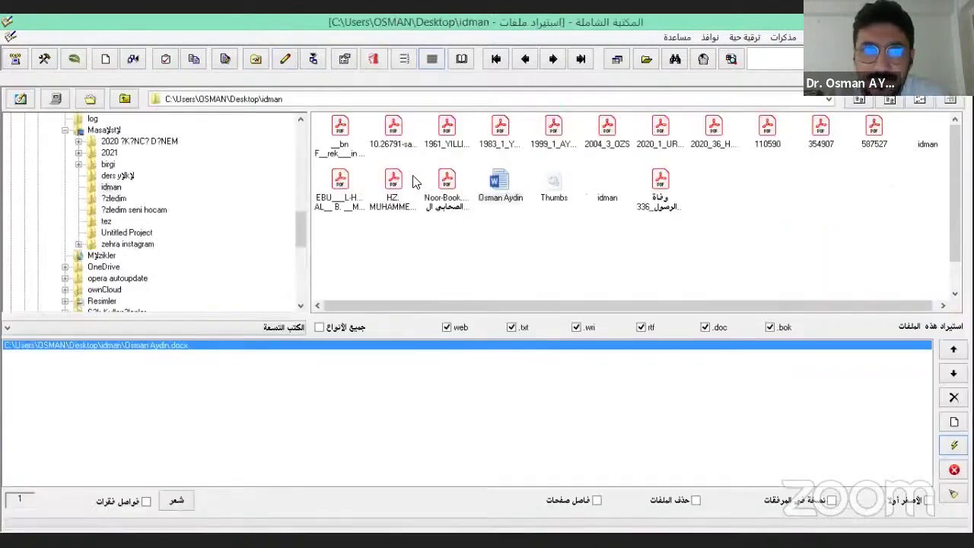
Open the library's control room and browse the book categories from الكتب التسعة to كتب التخريج
{"action": "left_click", "coordinate": [257, 61]}
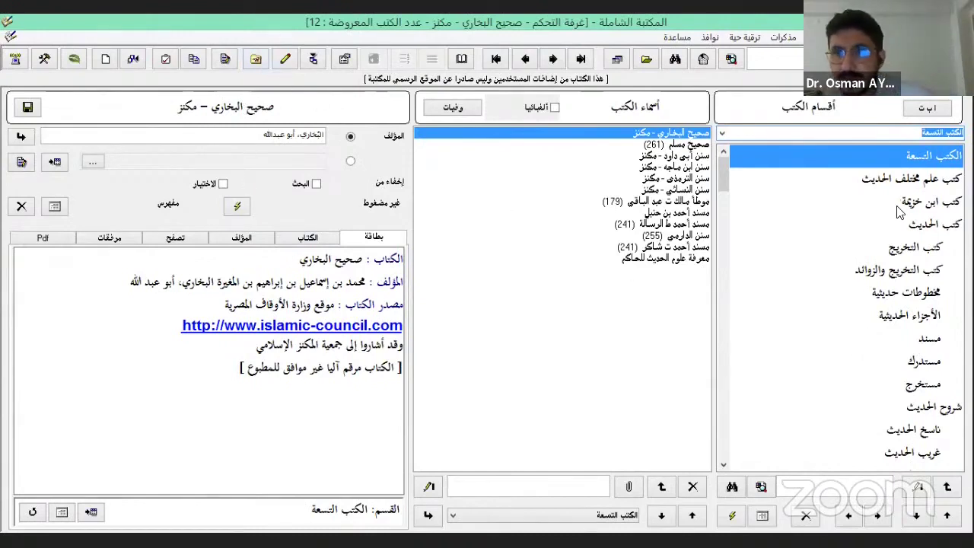
{"action": "left_click_drag", "start_coordinate": [913, 182], "coordinate": [864, 160]}
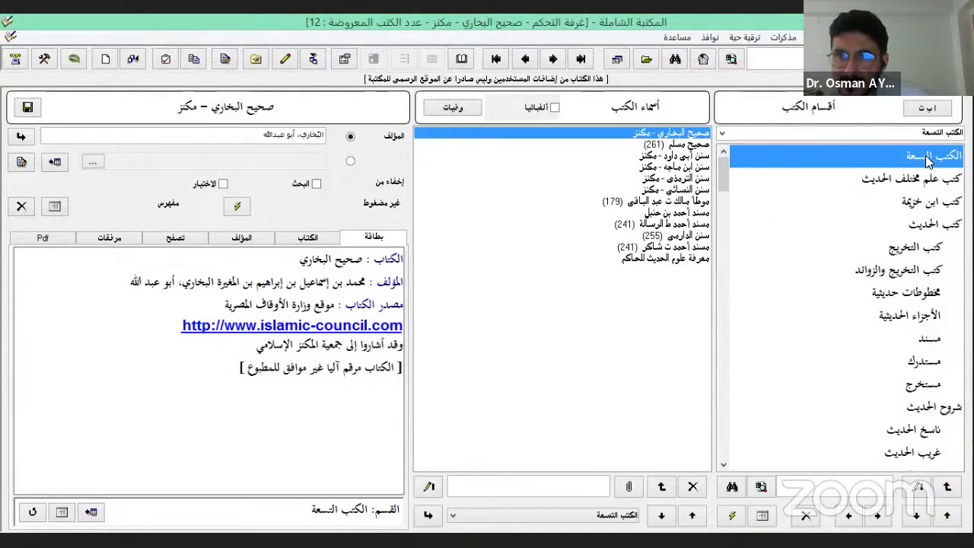
{"action": "left_click", "coordinate": [906, 181]}
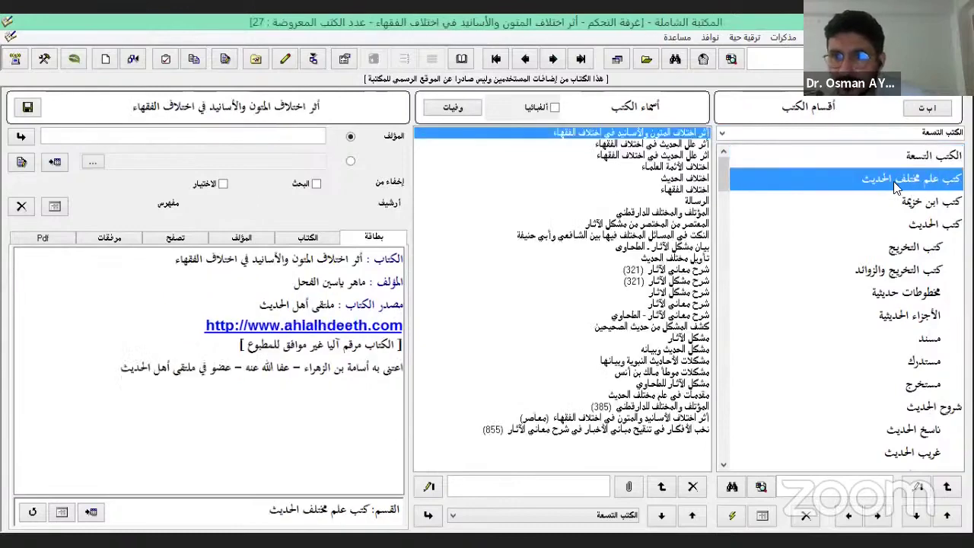
{"action": "left_click", "coordinate": [841, 201]}
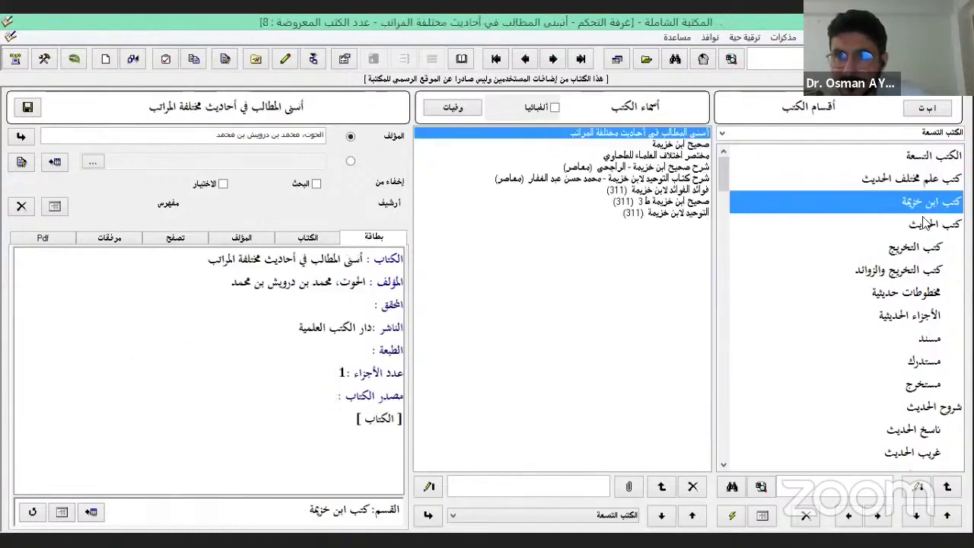
{"action": "left_click", "coordinate": [837, 224]}
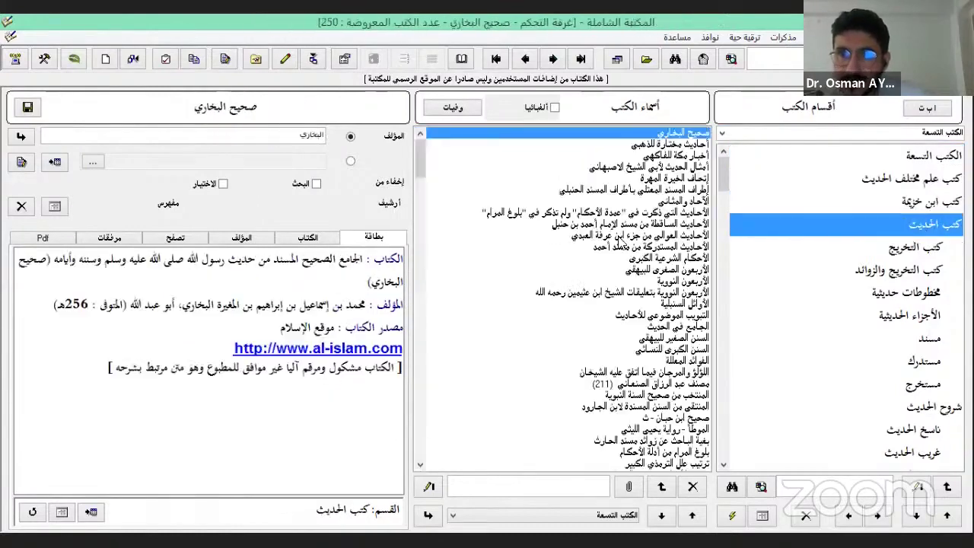
{"action": "left_click", "coordinate": [916, 251]}
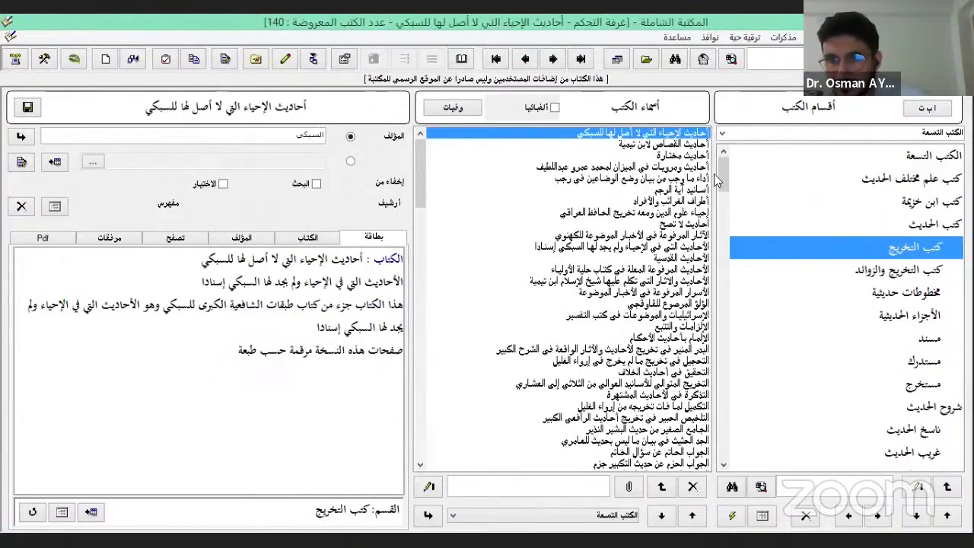
{"action": "mouse_move", "coordinate": [723, 174]}
{"action": "left_mouse_down"}
{"action": "mouse_move", "coordinate": [725, 192]}
{"action": "mouse_move", "coordinate": [722, 161]}
{"action": "left_mouse_up"}
Browse the books in the categories from كتب التخريج والزوائد to ناسخ الحديث
{"action": "left_click", "coordinate": [892, 272]}
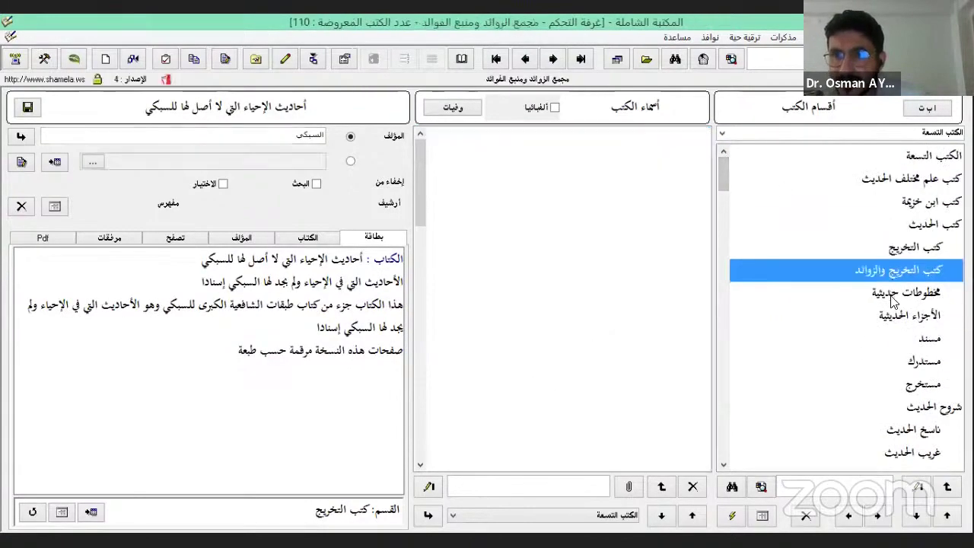
{"action": "left_click", "coordinate": [895, 293]}
{"action": "left_click", "coordinate": [897, 316]}
{"action": "left_click", "coordinate": [902, 340]}
{"action": "left_click", "coordinate": [904, 362]}
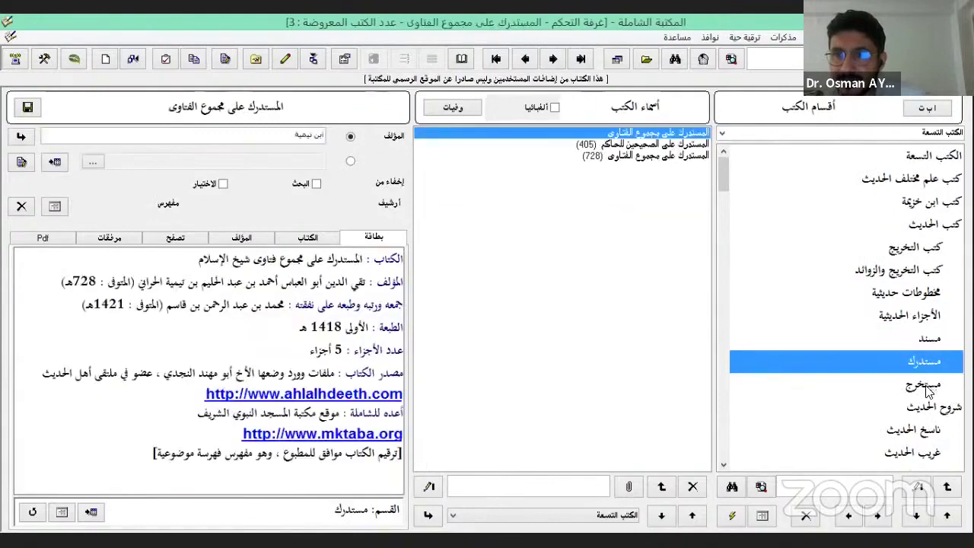
{"action": "left_click", "coordinate": [906, 385]}
{"action": "left_click", "coordinate": [905, 407]}
{"action": "left_click", "coordinate": [906, 430]}
Show the غريب الحديث category and inspect the book details and card of الفائق في غريب الحديث و الأثر
{"action": "left_click", "coordinate": [906, 453]}
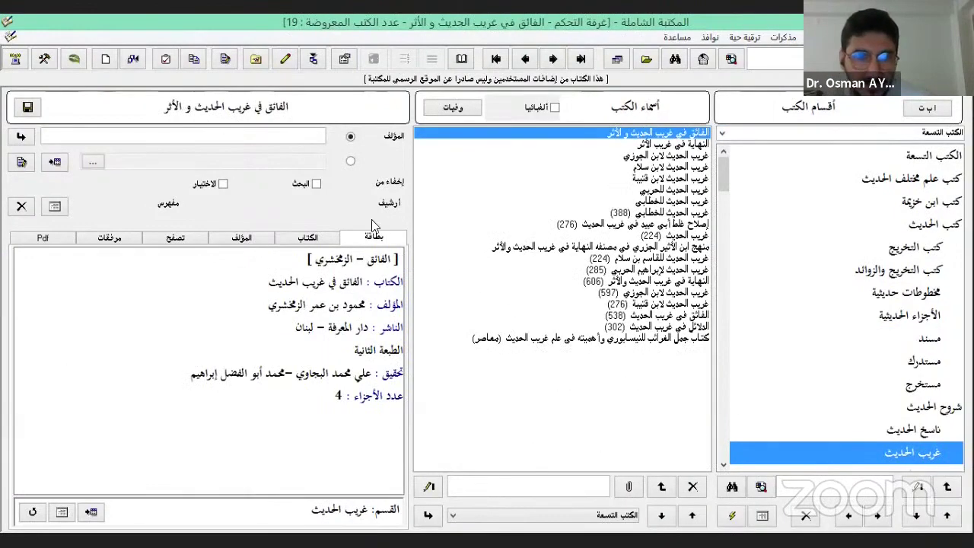
{"action": "left_click", "coordinate": [309, 240]}
{"action": "left_click", "coordinate": [376, 240]}
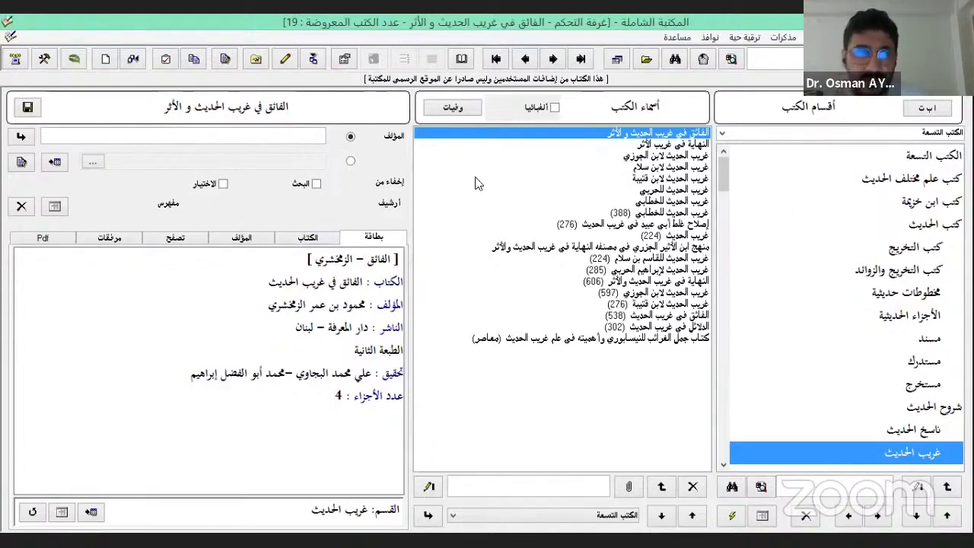
Open the authors screen, dismiss the search window, and view the biography of أبو القاسم الآمدي
{"action": "left_click", "coordinate": [227, 59]}
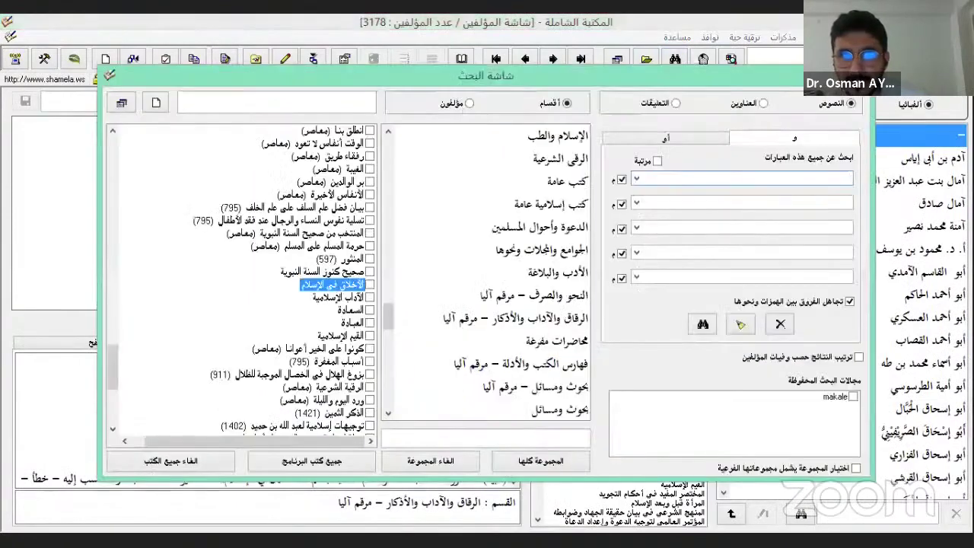
{"action": "key", "text": "Escape"}
{"action": "left_click", "coordinate": [930, 274]}
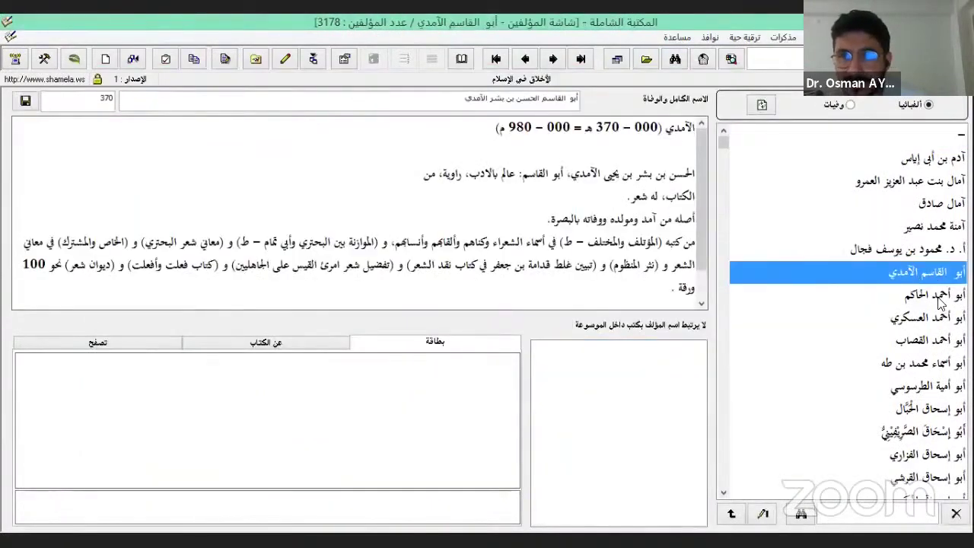
View the biographies of أبو أحمد العسكري and أبو أمية الطرسوسي, and check the latter's books
{"action": "left_click", "coordinate": [912, 320]}
{"action": "left_click_drag", "start_coordinate": [613, 290], "coordinate": [694, 134]}
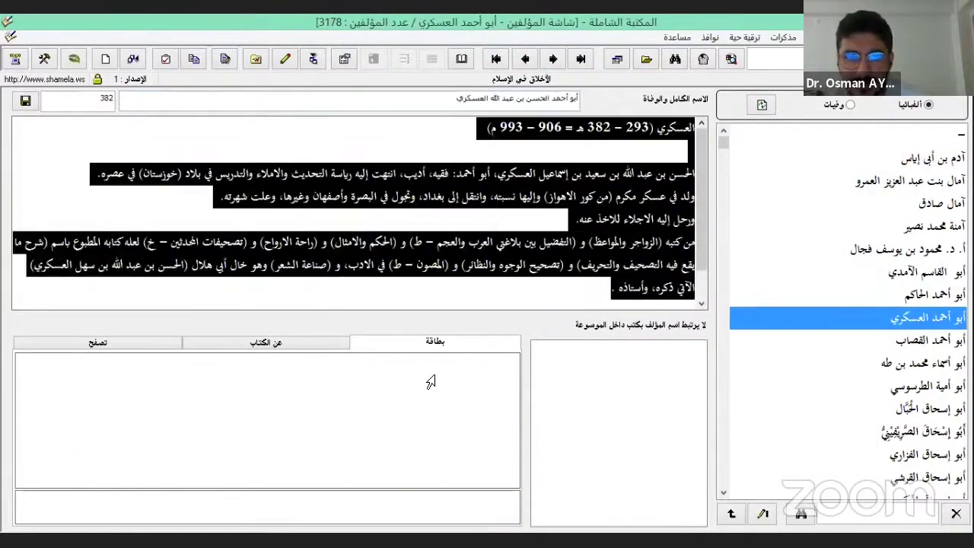
{"action": "left_click", "coordinate": [950, 388]}
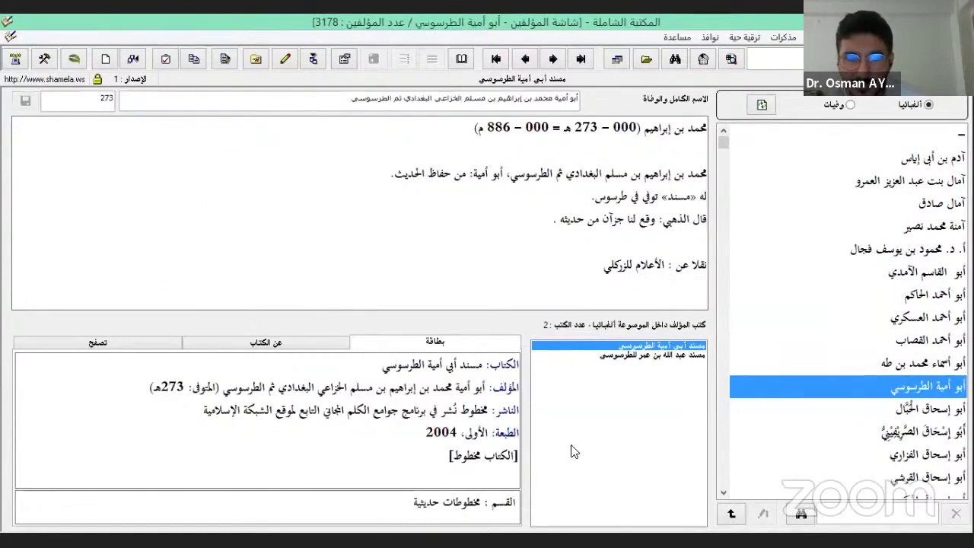
{"action": "left_click", "coordinate": [673, 357]}
{"action": "left_click", "coordinate": [675, 347]}
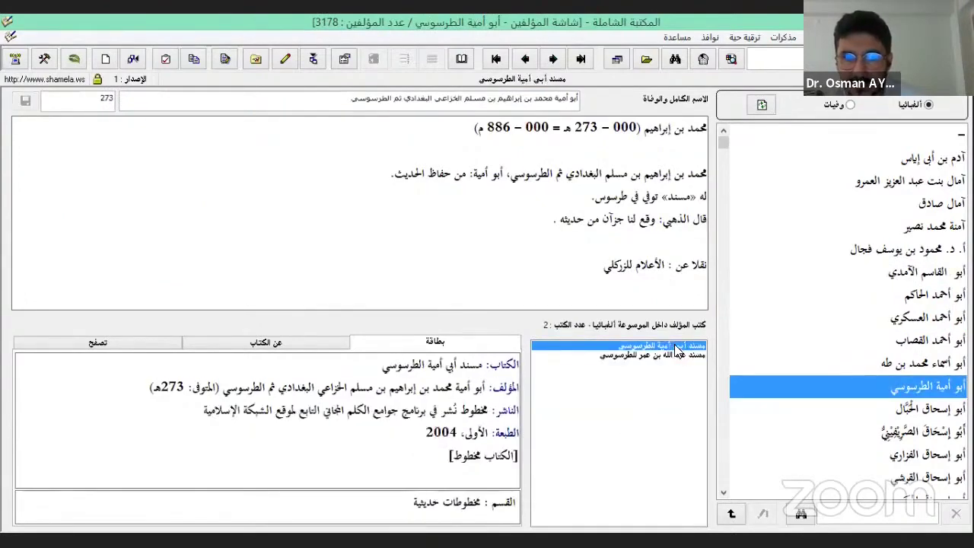
Browse the authors from أبو إسحاق الحبال to أبو إسحاق الفزاري, order the list by death date, and restore alphabetical order
{"action": "left_click", "coordinate": [922, 417]}
{"action": "left_click", "coordinate": [902, 432]}
{"action": "left_click", "coordinate": [887, 455]}
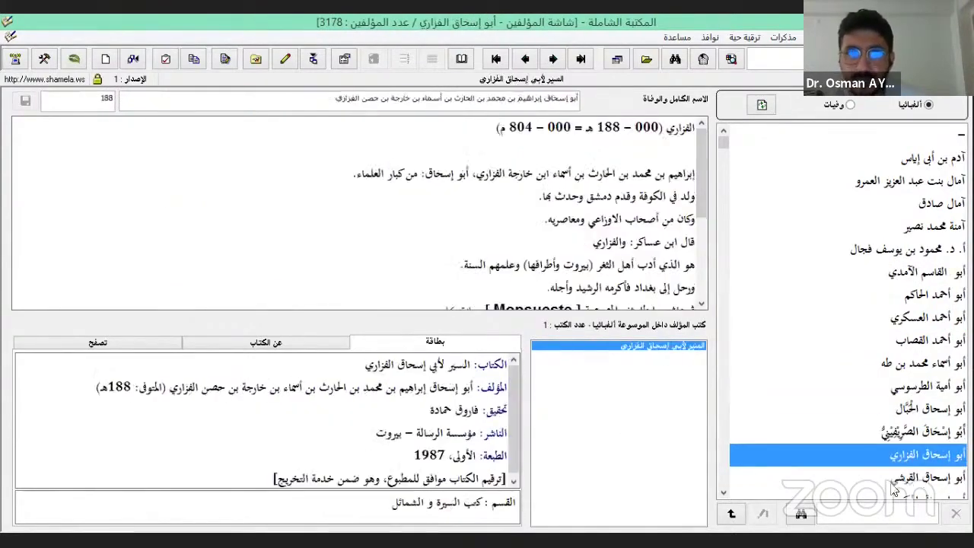
{"action": "left_click", "coordinate": [850, 104]}
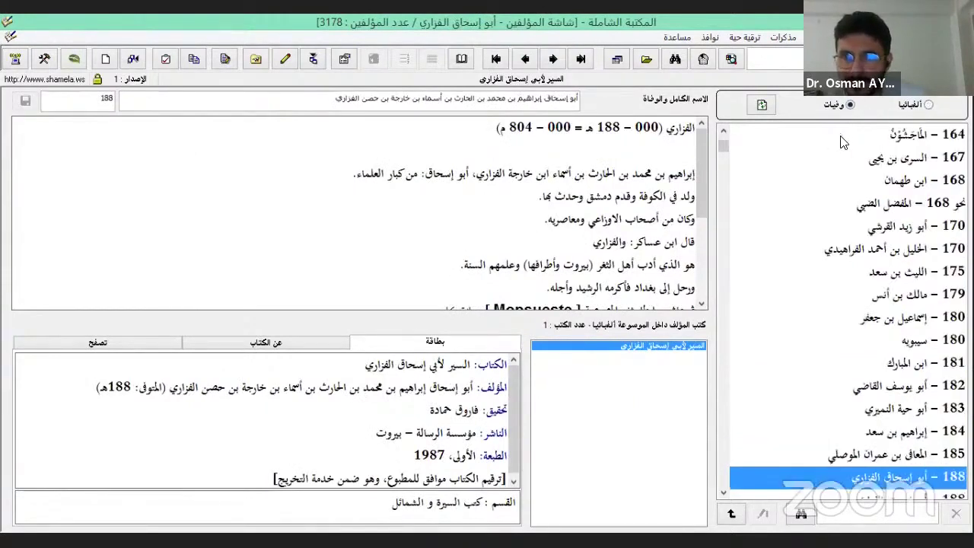
{"action": "left_click", "coordinate": [928, 105]}
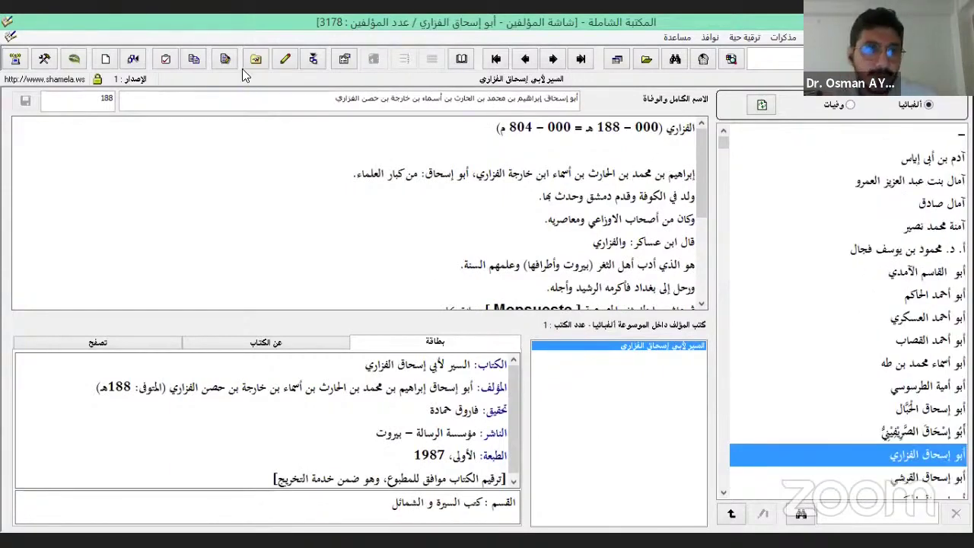
Copy the full text of hadith 416 in صحيح مسلم
{"action": "left_click", "coordinate": [194, 61]}
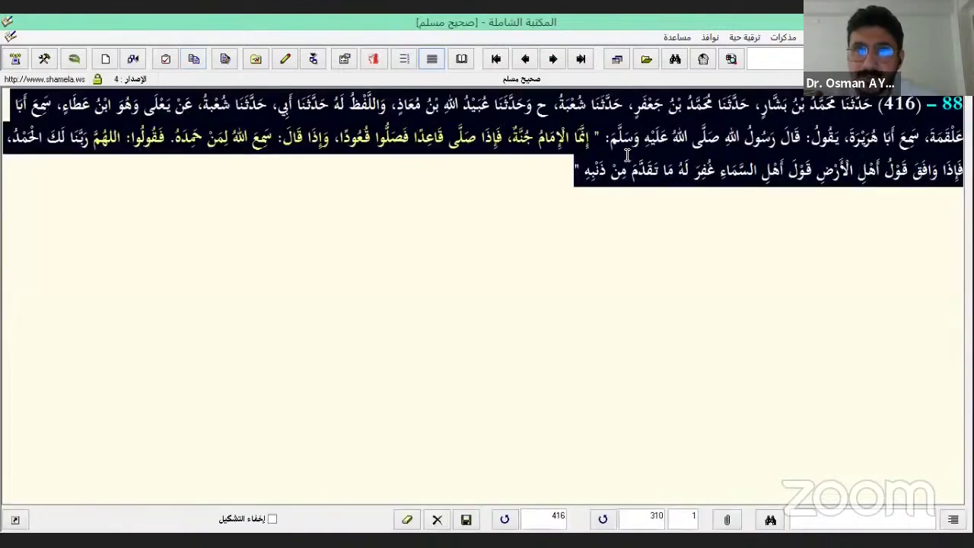
{"action": "left_click", "coordinate": [626, 155]}
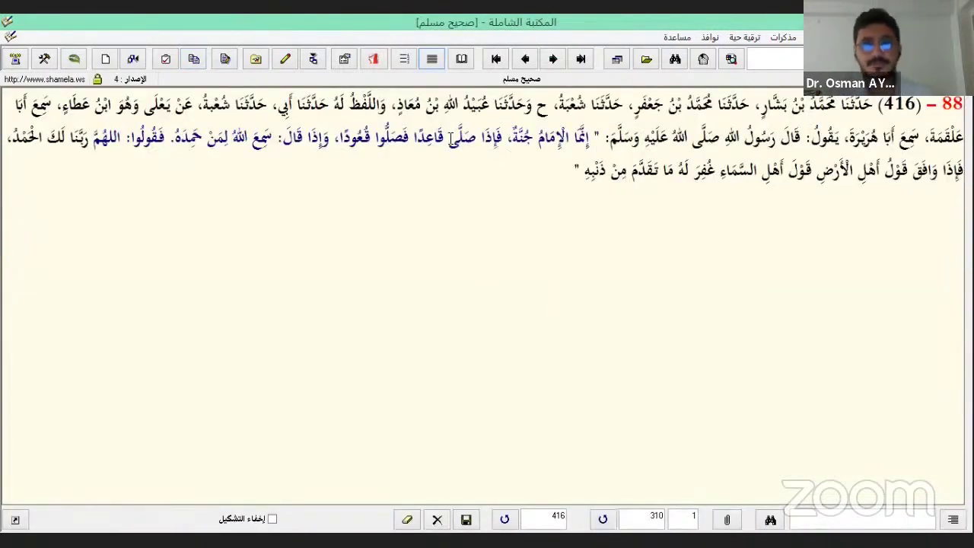
{"action": "left_click_drag", "start_coordinate": [575, 171], "coordinate": [962, 103]}
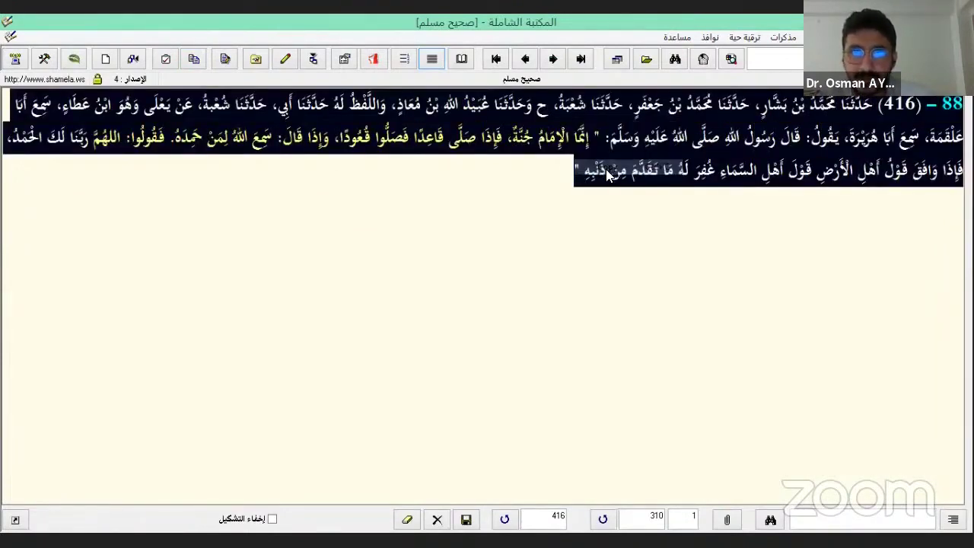
{"action": "left_click", "coordinate": [548, 186]}
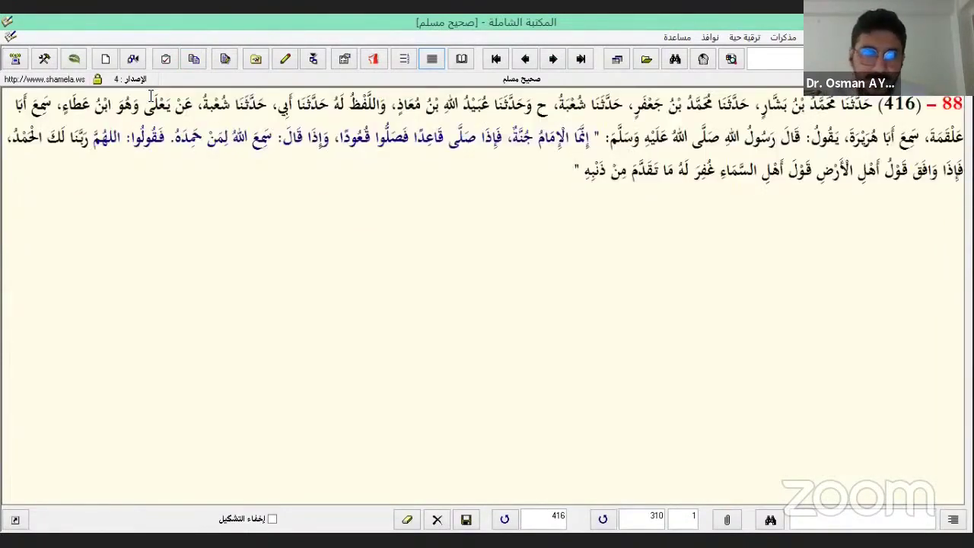
{"action": "left_click", "coordinate": [194, 61]}
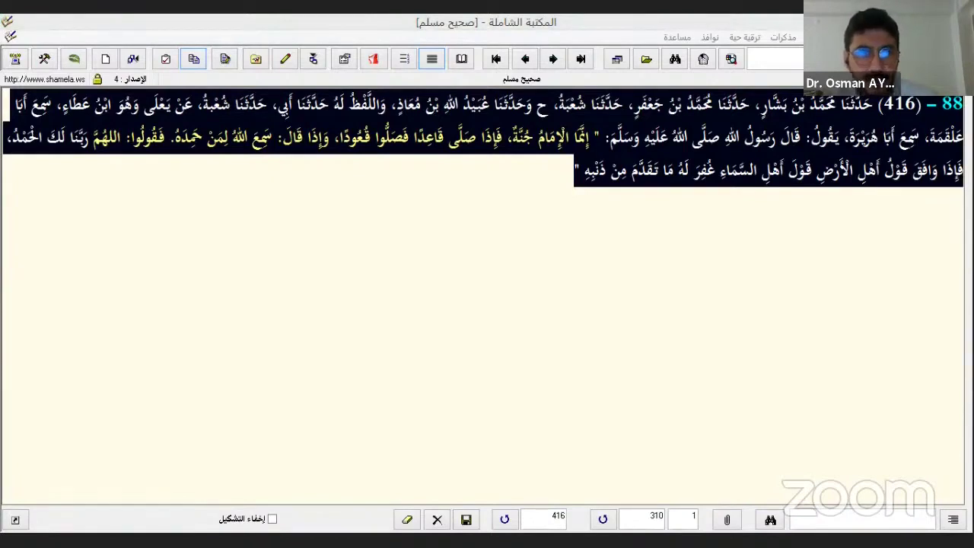
{"action": "left_click", "coordinate": [196, 63]}
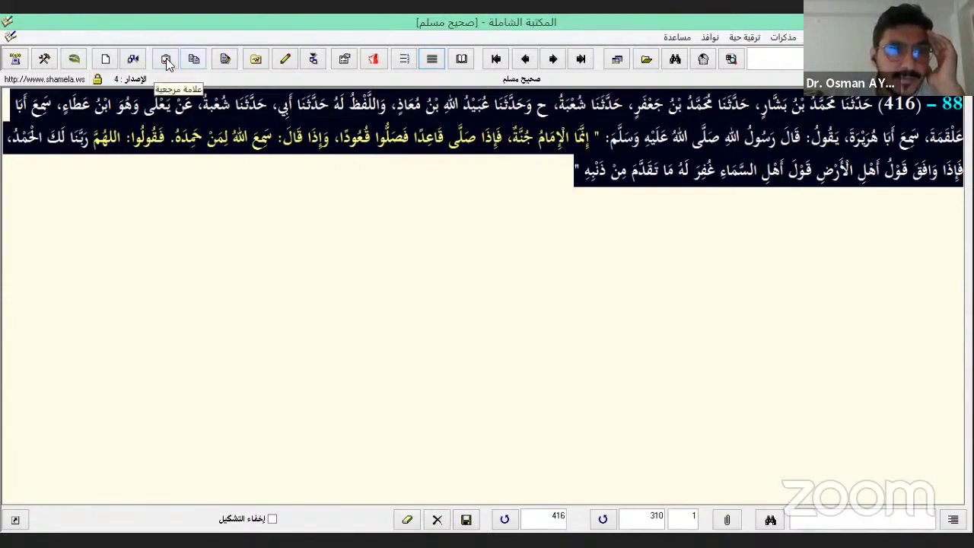
Highlight the phrase إنما الإمام جنة in hadith 416 and save a bookmark for it named "imam Kalkandır"
{"action": "left_click", "coordinate": [167, 62]}
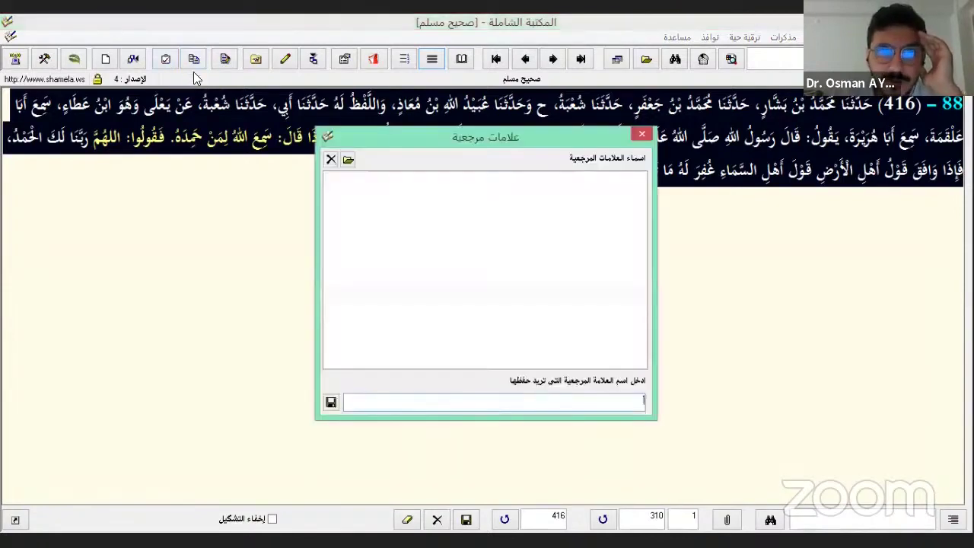
{"action": "left_click", "coordinate": [641, 138]}
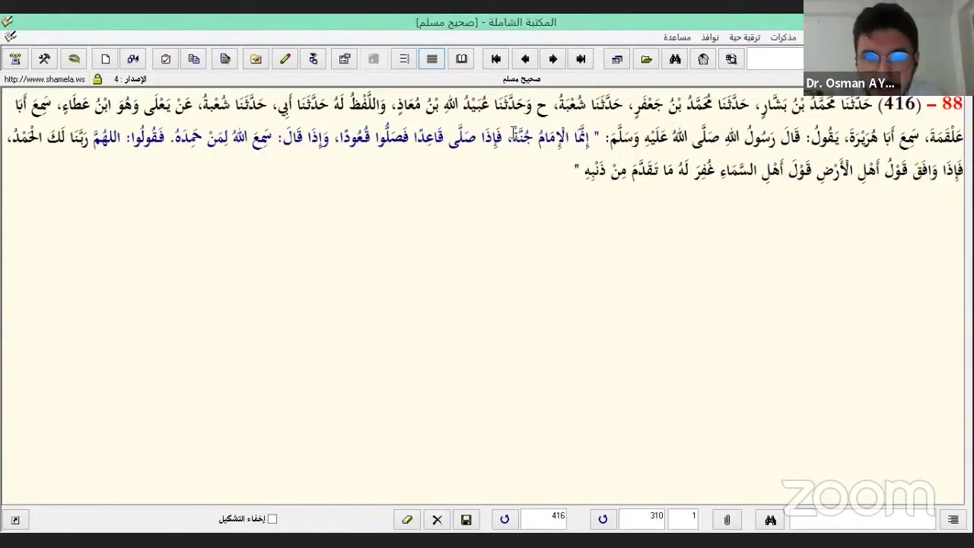
{"action": "left_click_drag", "start_coordinate": [511, 138], "coordinate": [591, 147]}
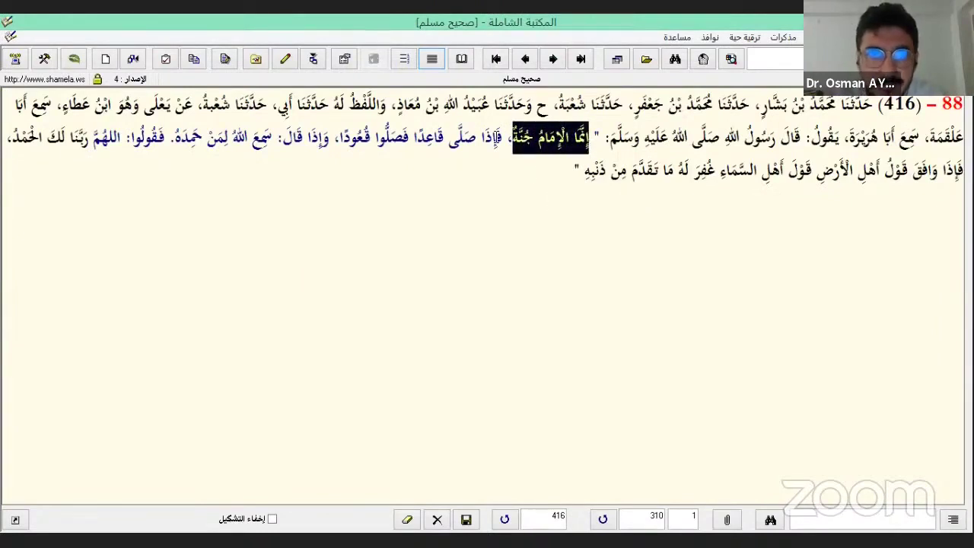
{"action": "left_click", "coordinate": [534, 137]}
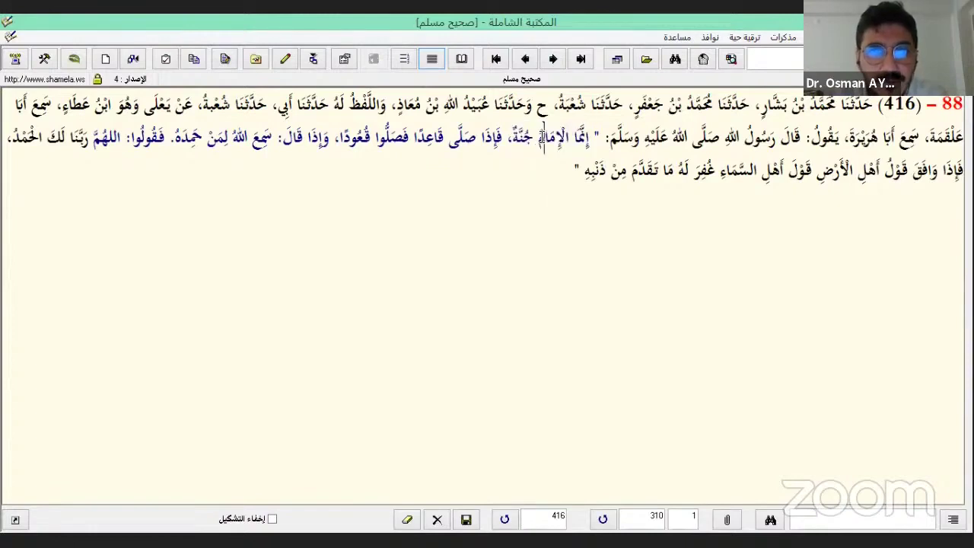
{"action": "left_click_drag", "start_coordinate": [512, 139], "coordinate": [594, 148]}
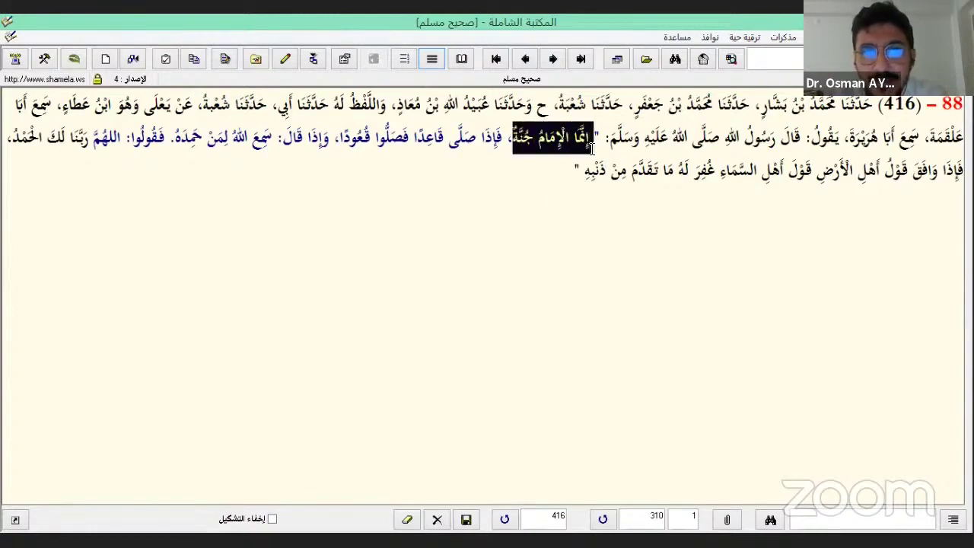
{"action": "left_click", "coordinate": [192, 61]}
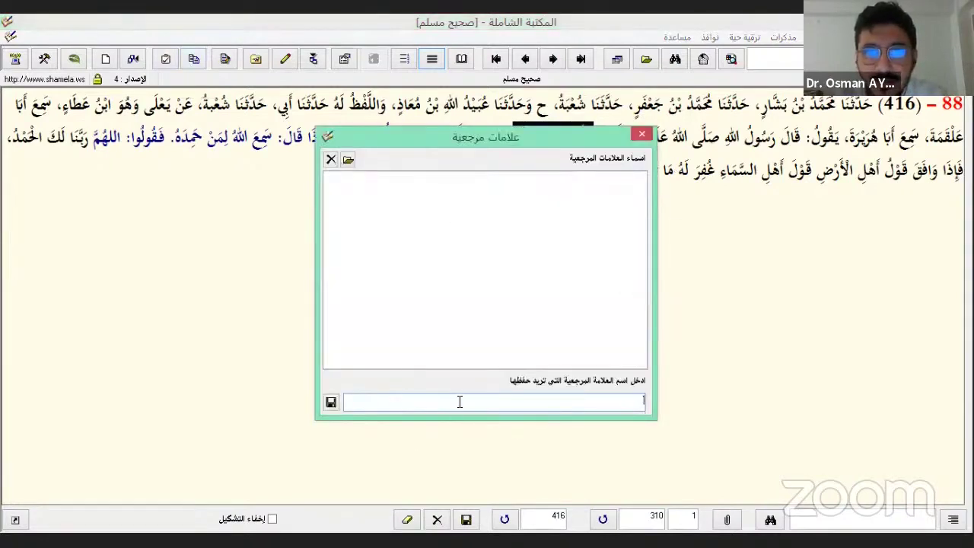
{"action": "type", "text": "imam K"}
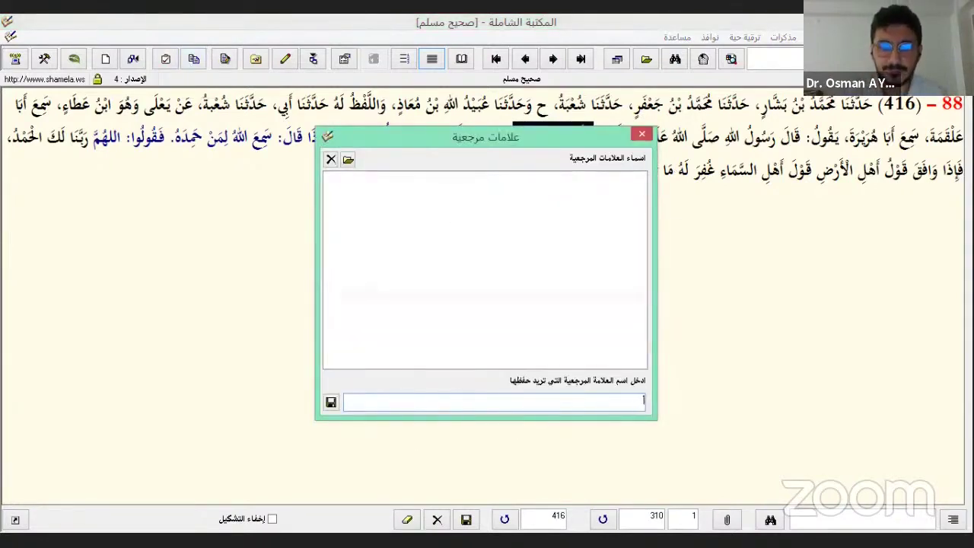
{"action": "type", "text": "alkandır"}
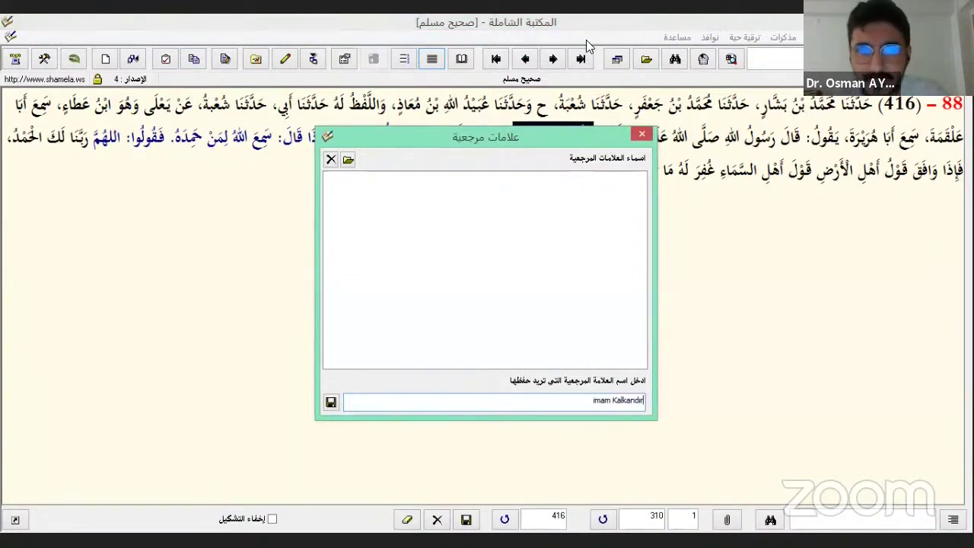
{"action": "left_click", "coordinate": [330, 402]}
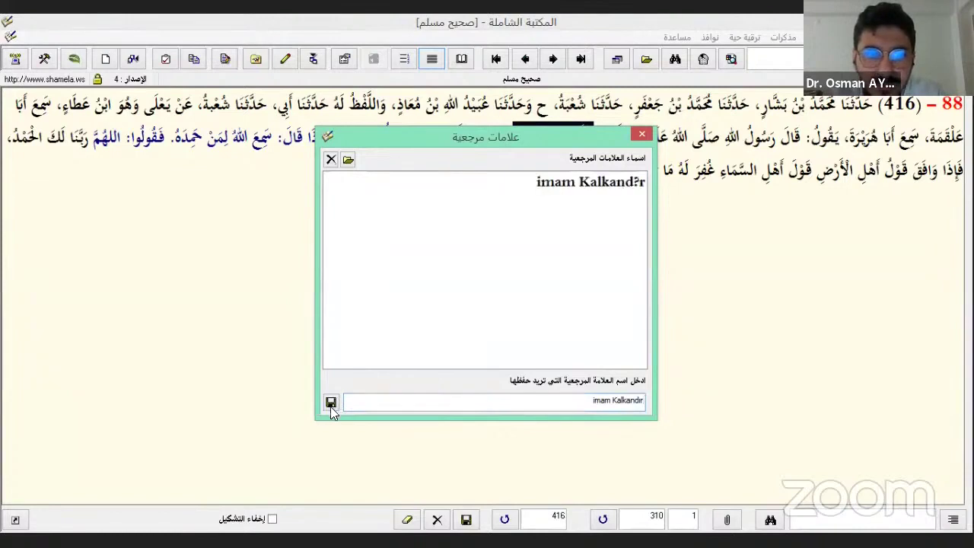
{"action": "left_click", "coordinate": [641, 138]}
{"action": "key", "text": "ctrl+F4"}
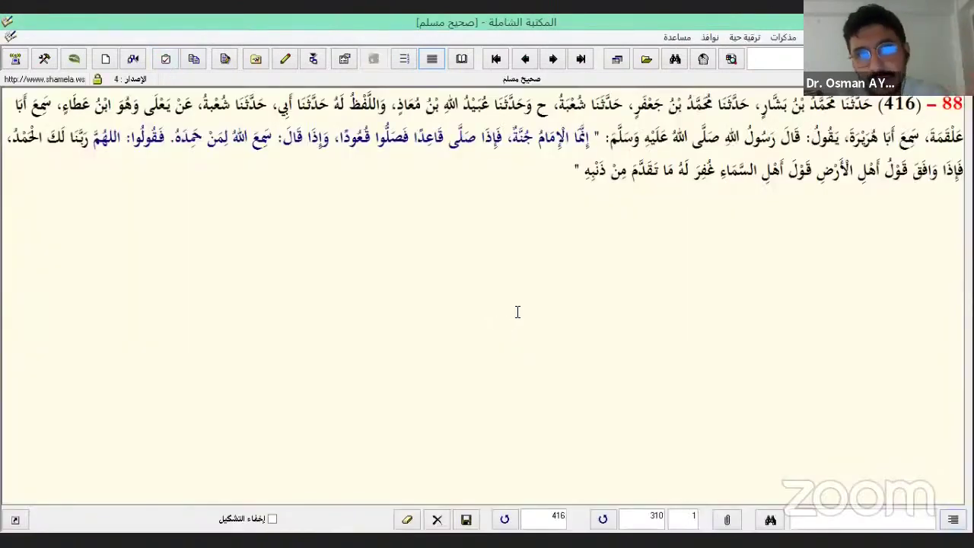
Reopen the bookmarks, delete the "imam Kalkandır" bookmark, and close the bookmarks window
{"action": "left_click_drag", "start_coordinate": [502, 139], "coordinate": [579, 139]}
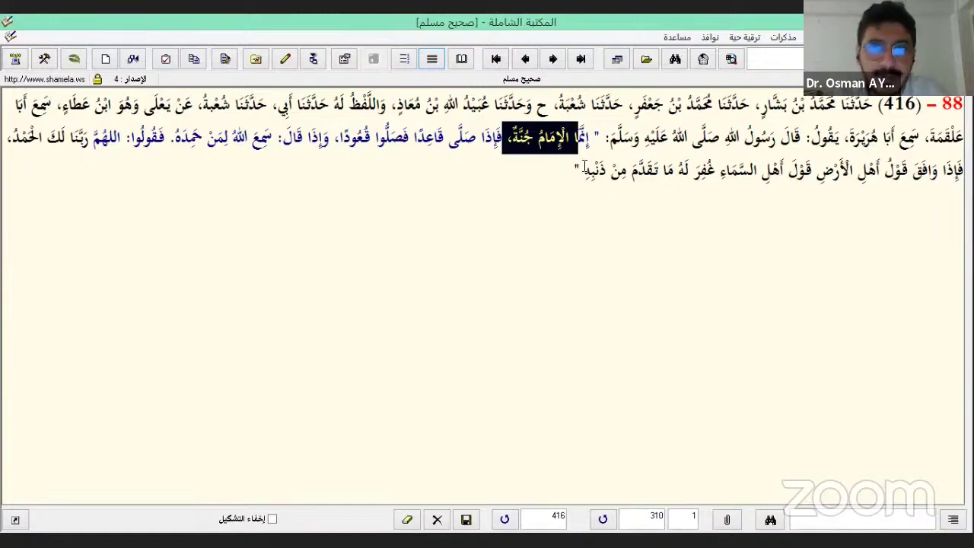
{"action": "left_click", "coordinate": [522, 145]}
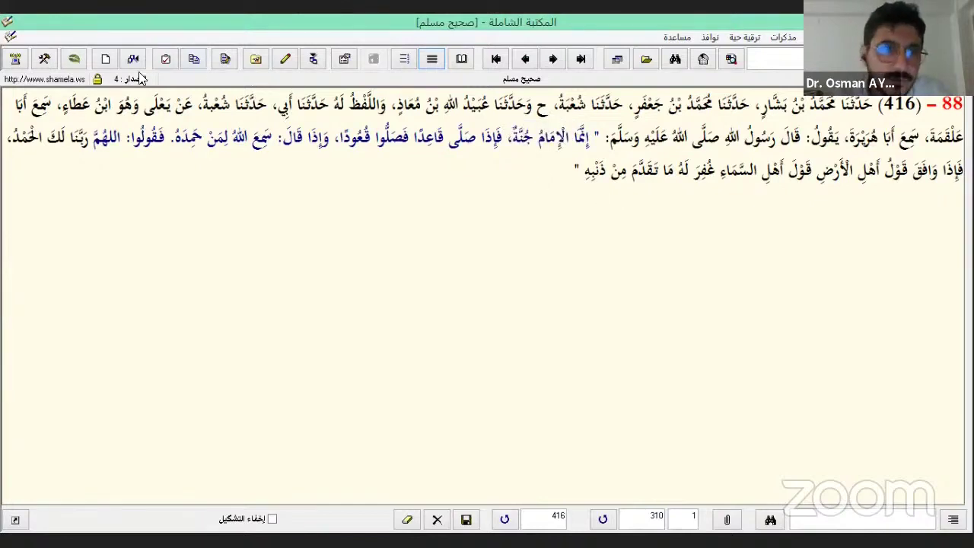
{"action": "left_click", "coordinate": [166, 58]}
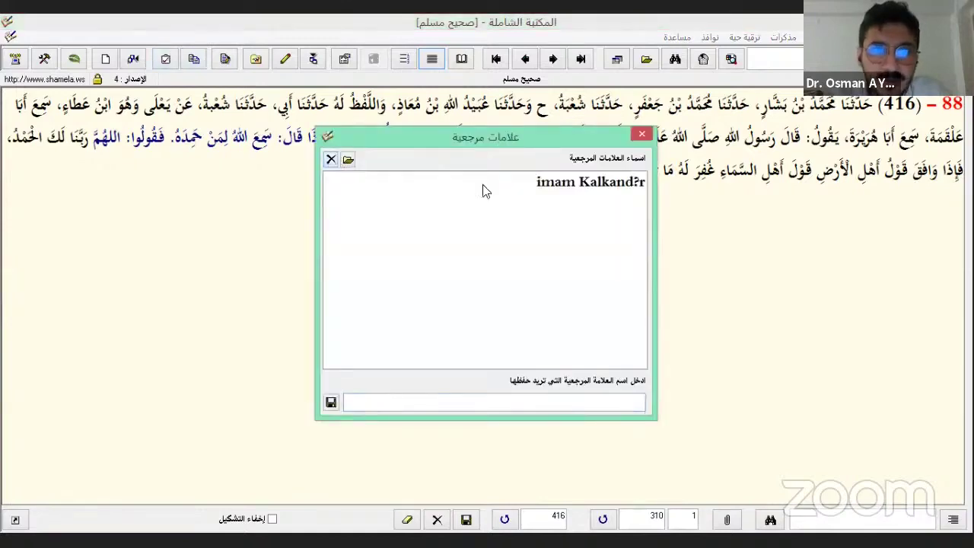
{"action": "left_click", "coordinate": [645, 189]}
{"action": "left_click", "coordinate": [331, 159]}
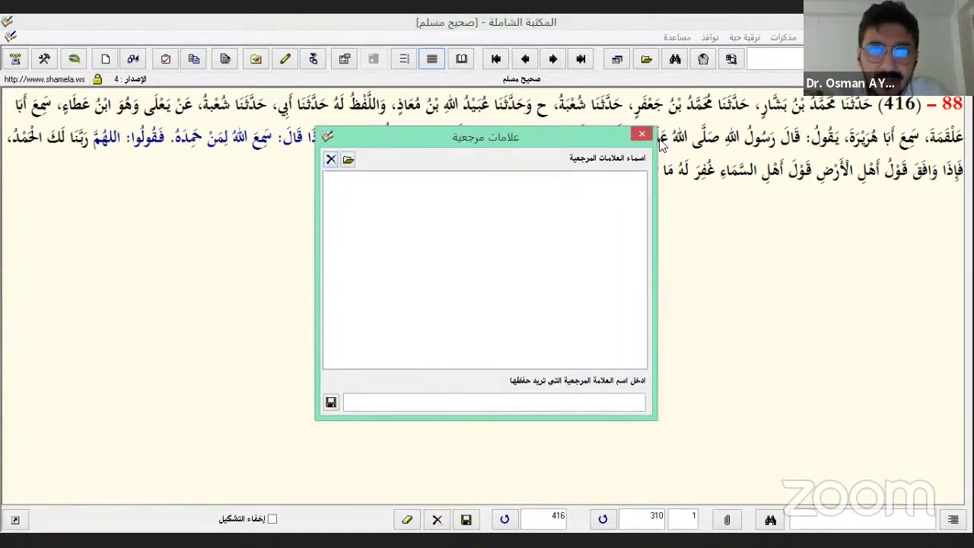
{"action": "left_click", "coordinate": [643, 135]}
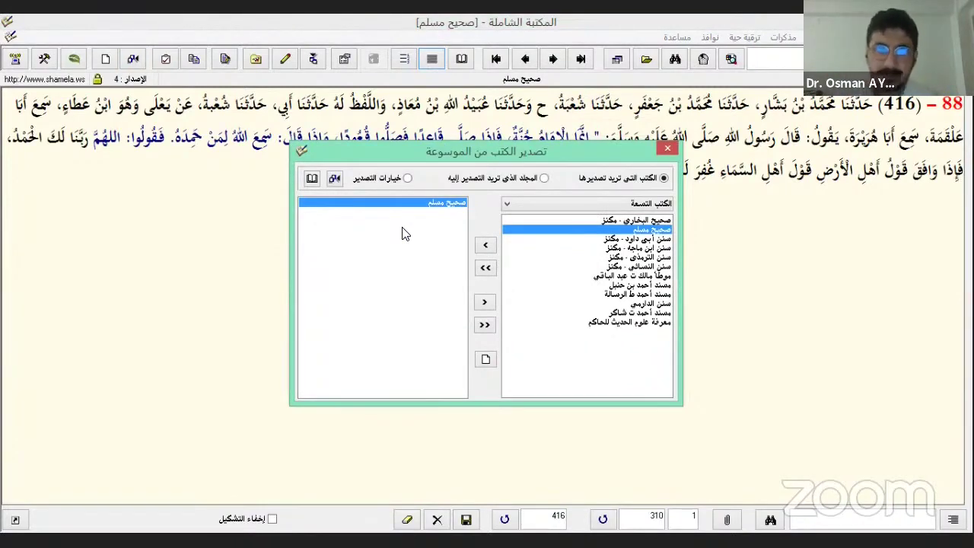
Add سنن أبي داود - مكنز to the books for export and remove صحيح مسلم from the selection
{"action": "left_click", "coordinate": [644, 239]}
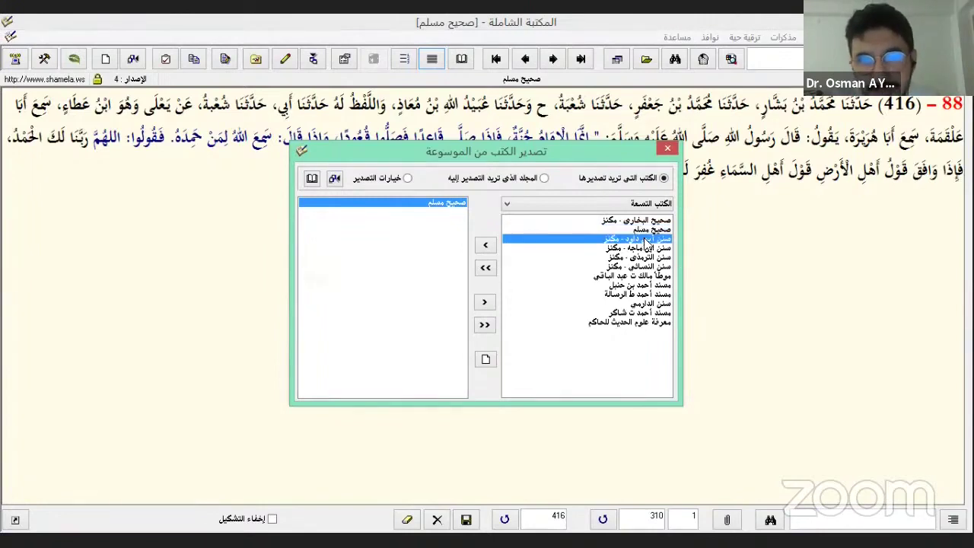
{"action": "left_click", "coordinate": [486, 244]}
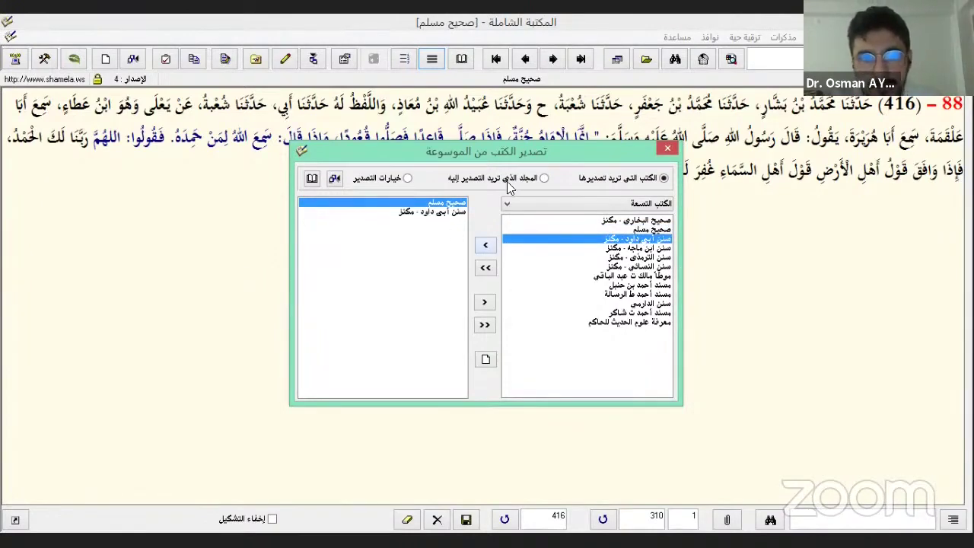
{"action": "left_click", "coordinate": [486, 303]}
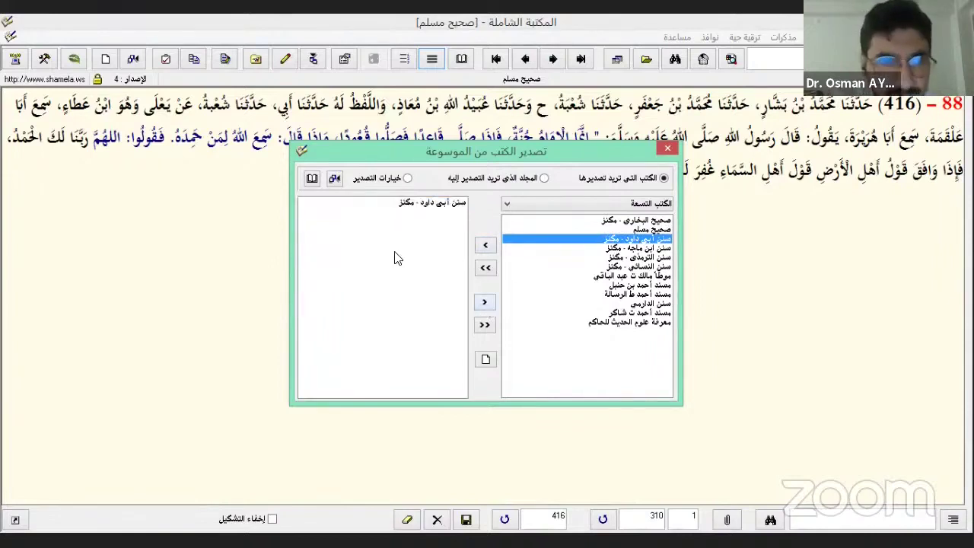
{"action": "left_click", "coordinate": [335, 180]}
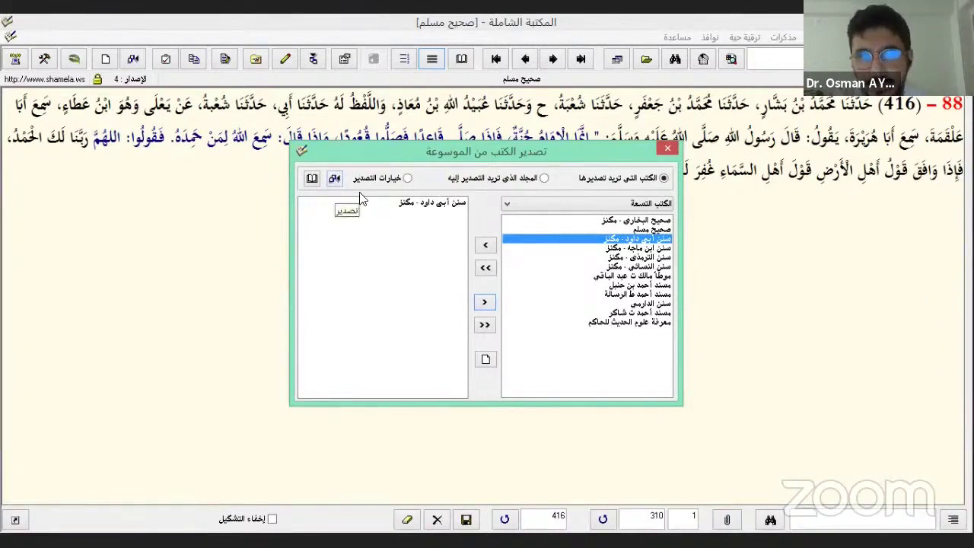
Review the export options, enable exporting only part of the book, and close the export window without exporting
{"action": "left_click", "coordinate": [408, 178]}
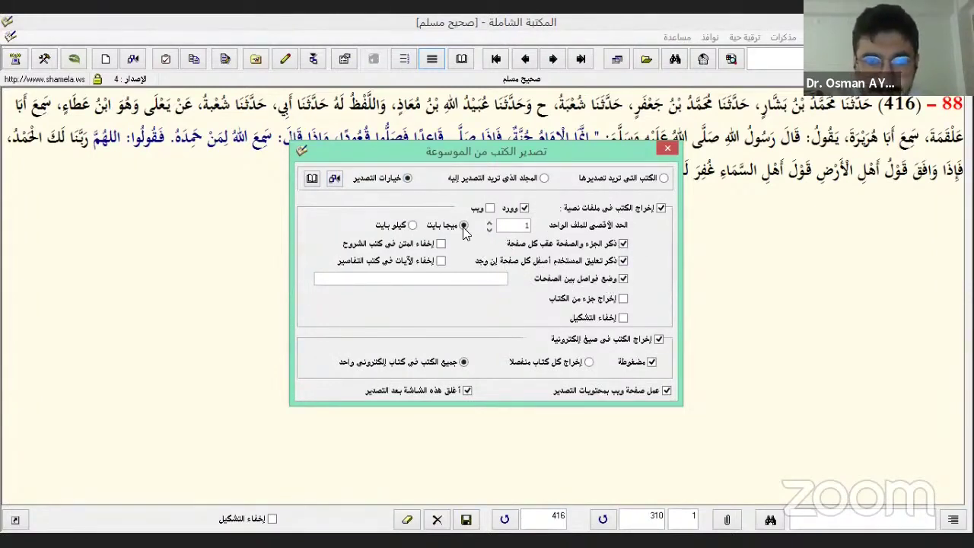
{"action": "double_click", "coordinate": [521, 225]}
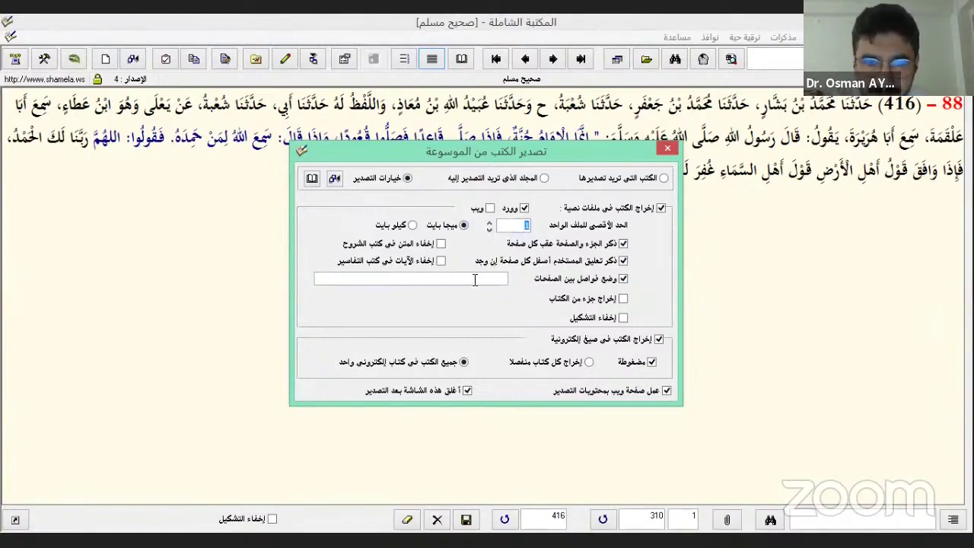
{"action": "left_click", "coordinate": [620, 301]}
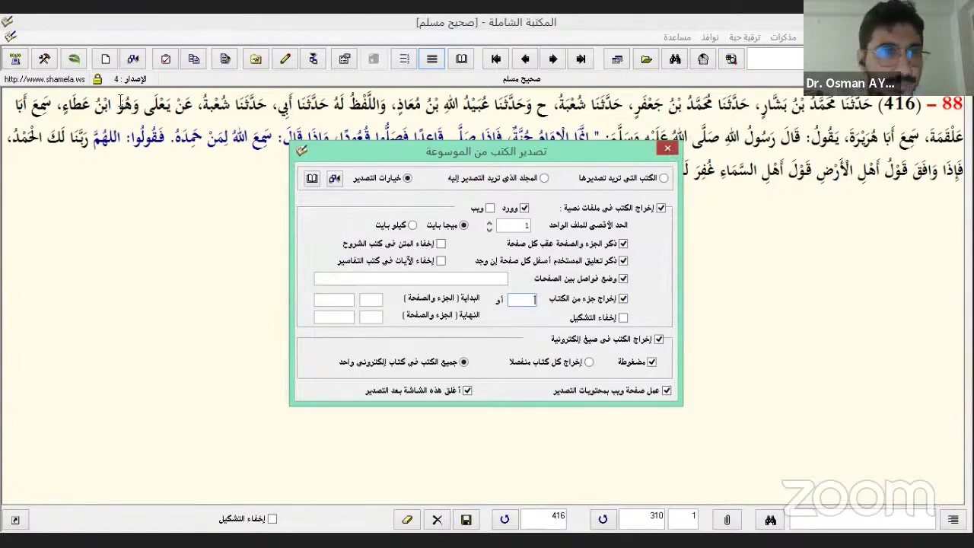
{"action": "left_click", "coordinate": [669, 154]}
{"action": "mouse_move", "coordinate": [105, 67]}
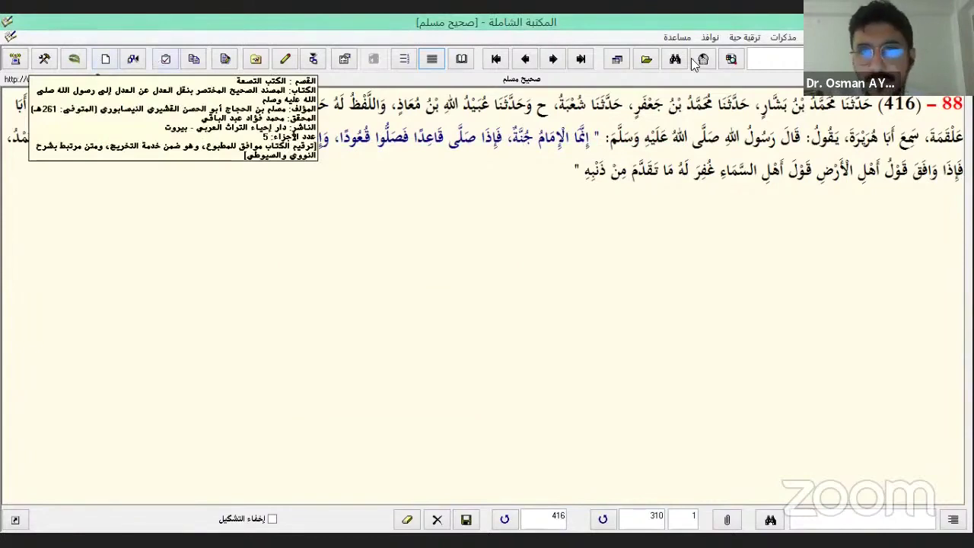
Open the information card of صحيح مسلم, highlight موافق للمطبوع, check the about-book and about-author sections, and close the card
{"action": "key", "text": "ctrl+f"}
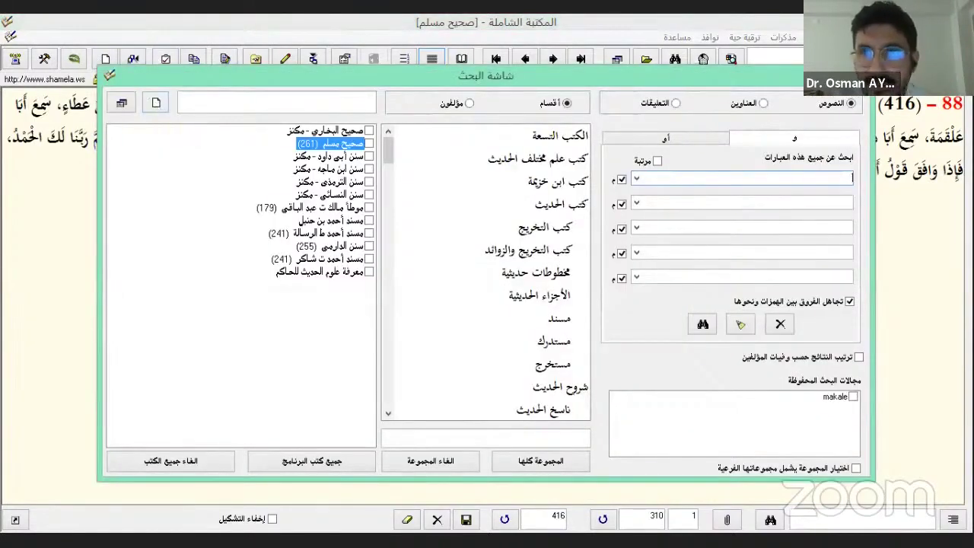
{"action": "key", "text": "Escape"}
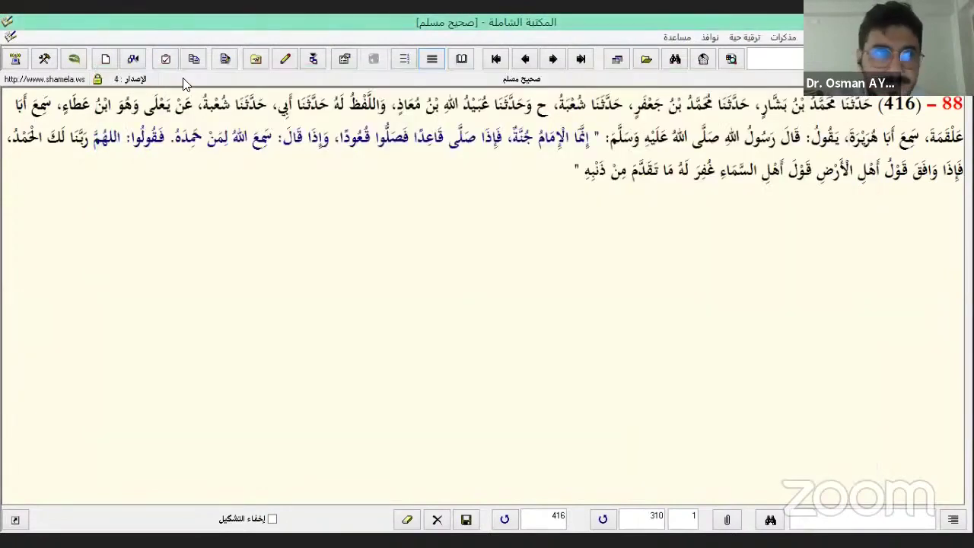
{"action": "left_click", "coordinate": [100, 53]}
{"action": "left_click_drag", "start_coordinate": [338, 289], "coordinate": [732, 167]}
{"action": "left_click", "coordinate": [630, 285]}
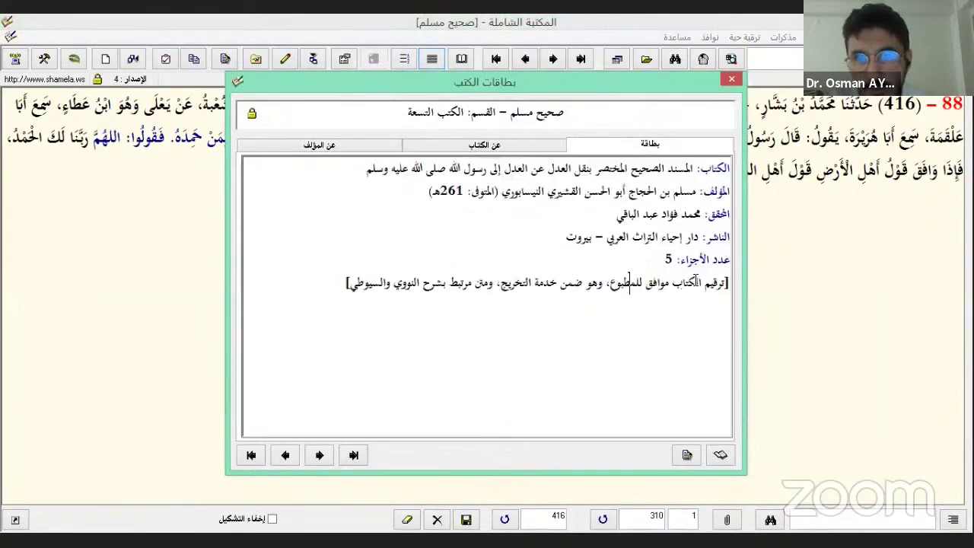
{"action": "left_click_drag", "start_coordinate": [685, 283], "coordinate": [609, 282]}
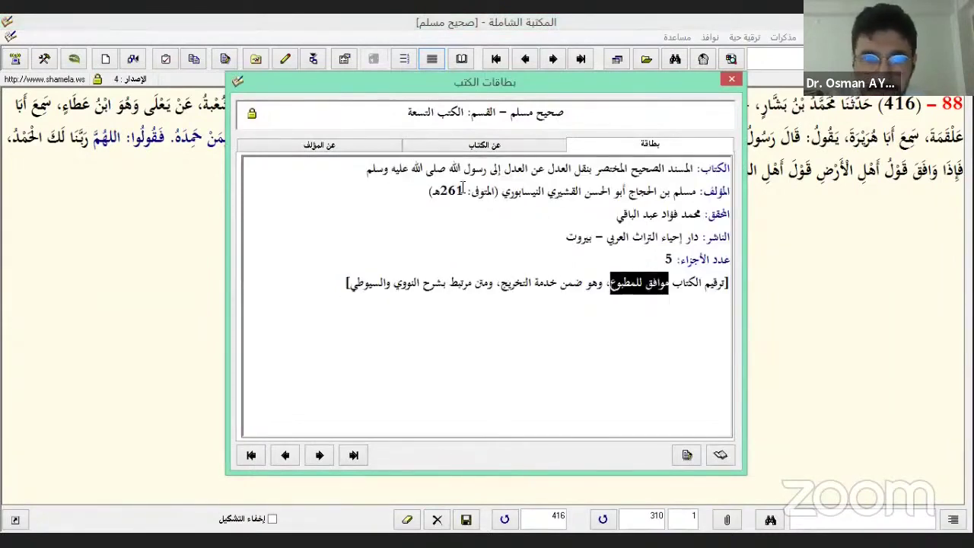
{"action": "left_click", "coordinate": [569, 191]}
{"action": "left_click", "coordinate": [496, 146]}
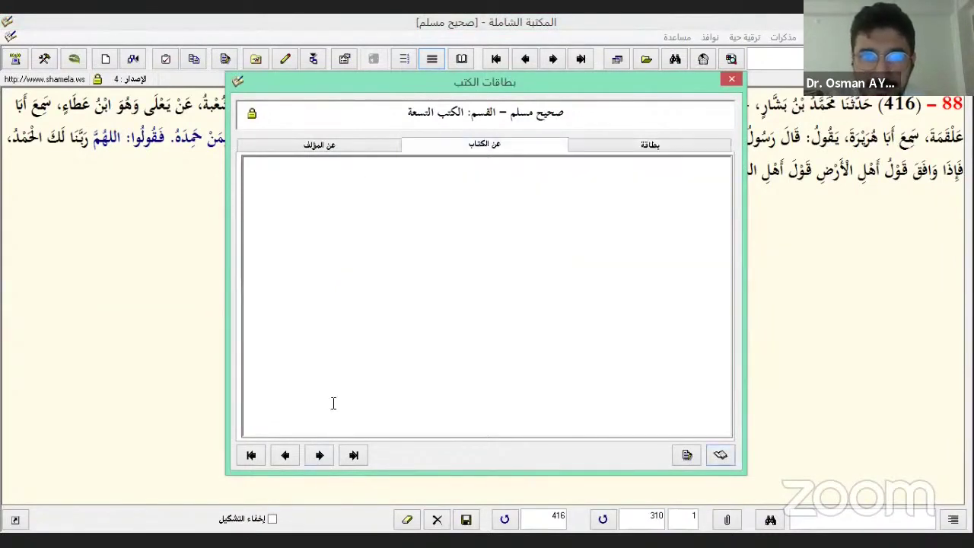
{"action": "left_click", "coordinate": [326, 144]}
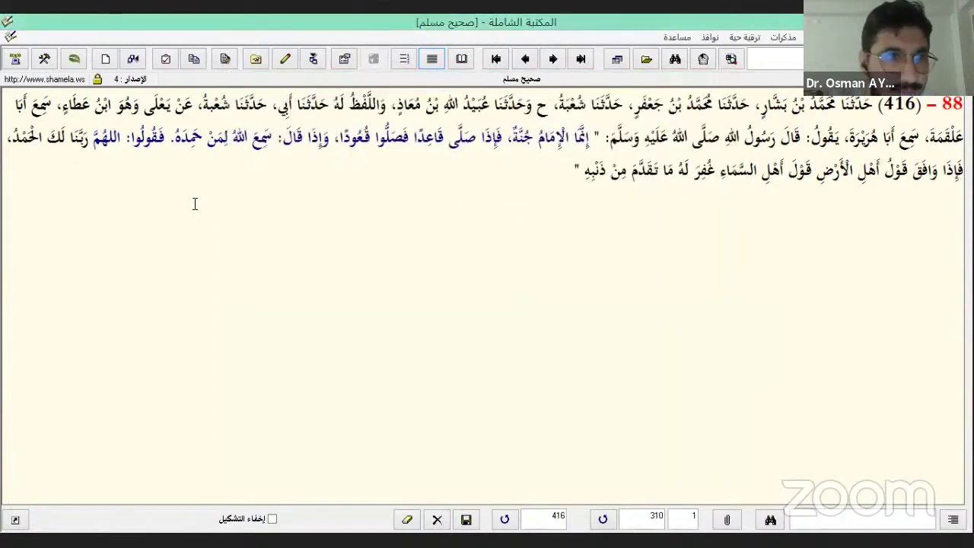
{"action": "left_click", "coordinate": [732, 79]}
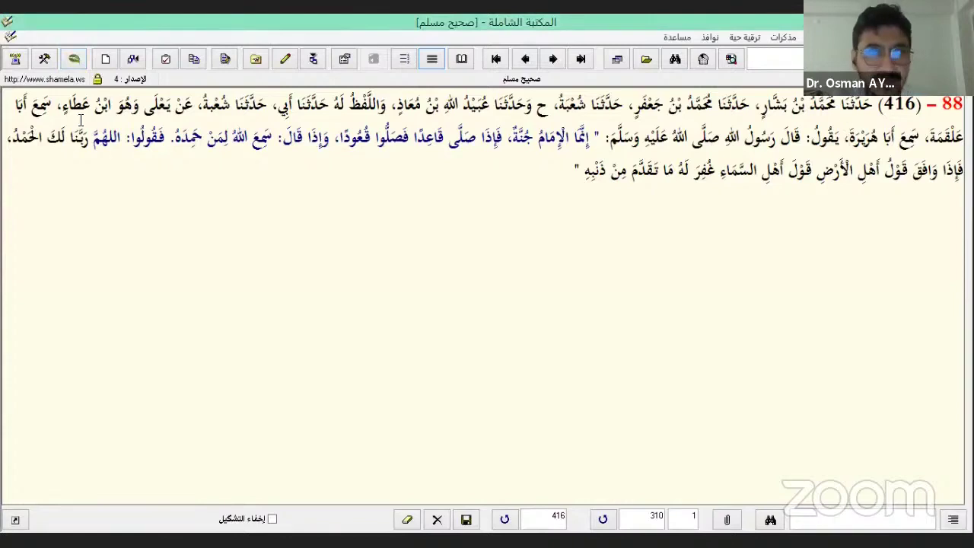
Review the program's general options and its font and colour options, and check the live update window, closing both
{"action": "left_click", "coordinate": [46, 59]}
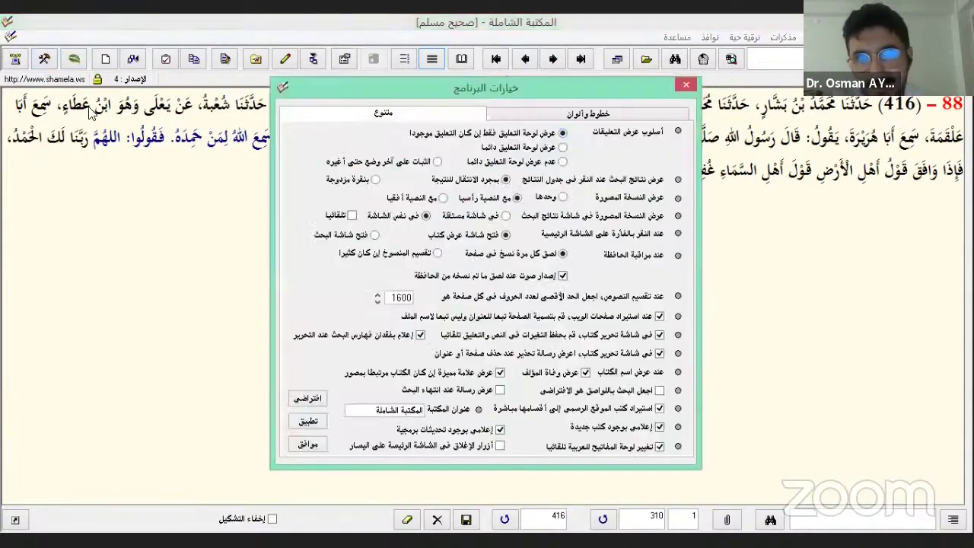
{"action": "left_click", "coordinate": [552, 112]}
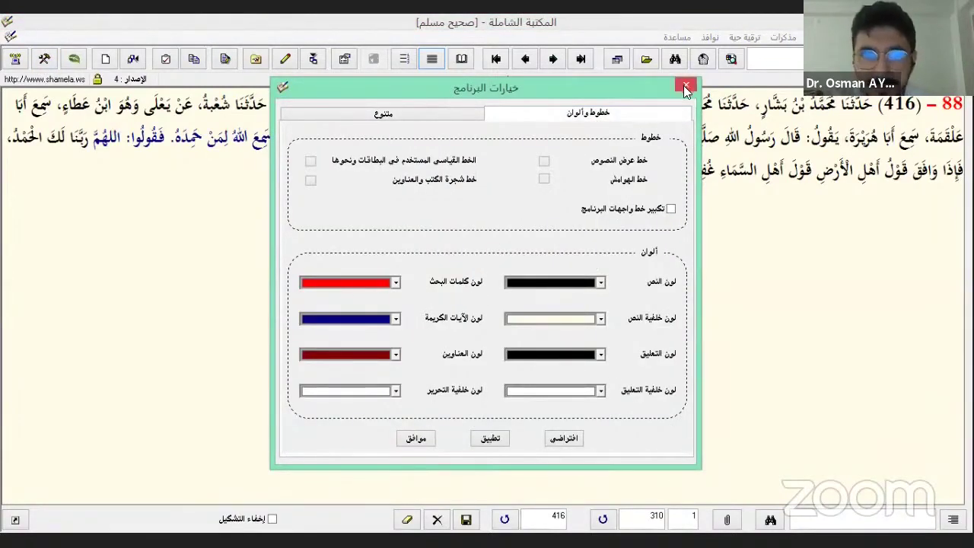
{"action": "left_click", "coordinate": [343, 122]}
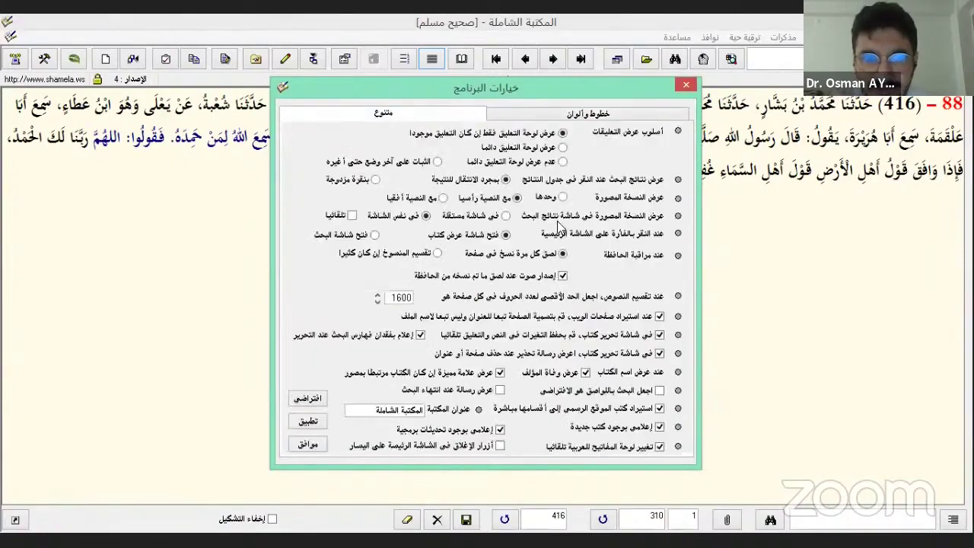
{"action": "left_click", "coordinate": [681, 86]}
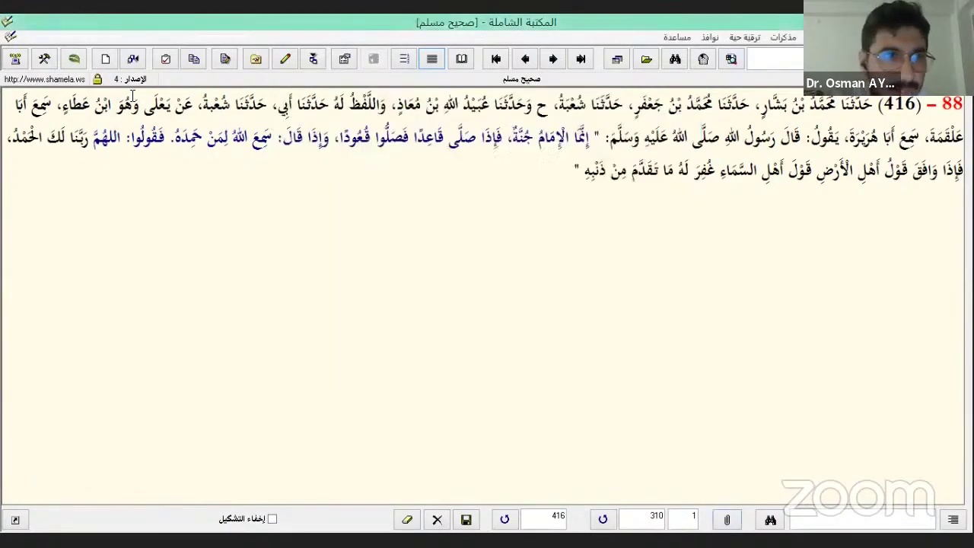
{"action": "left_click", "coordinate": [15, 60]}
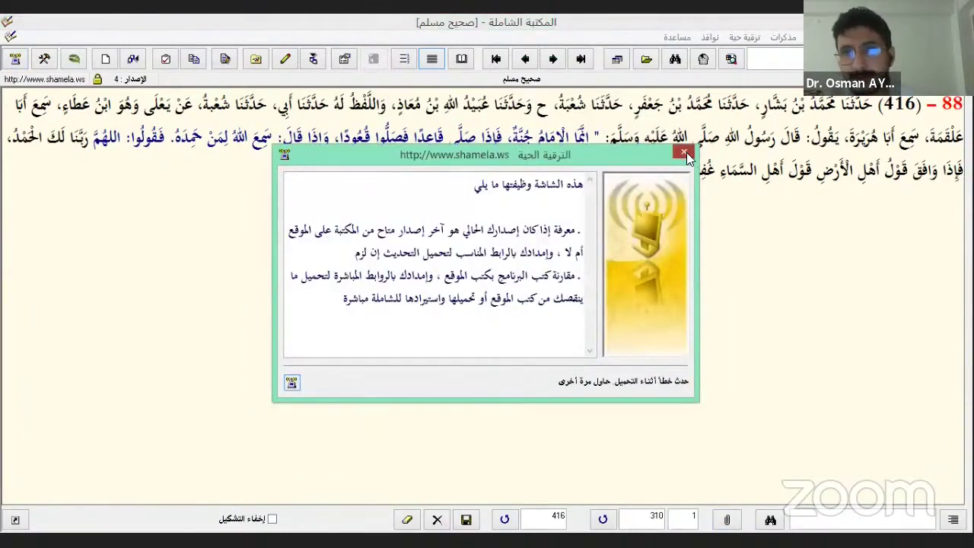
{"action": "left_click", "coordinate": [684, 153]}
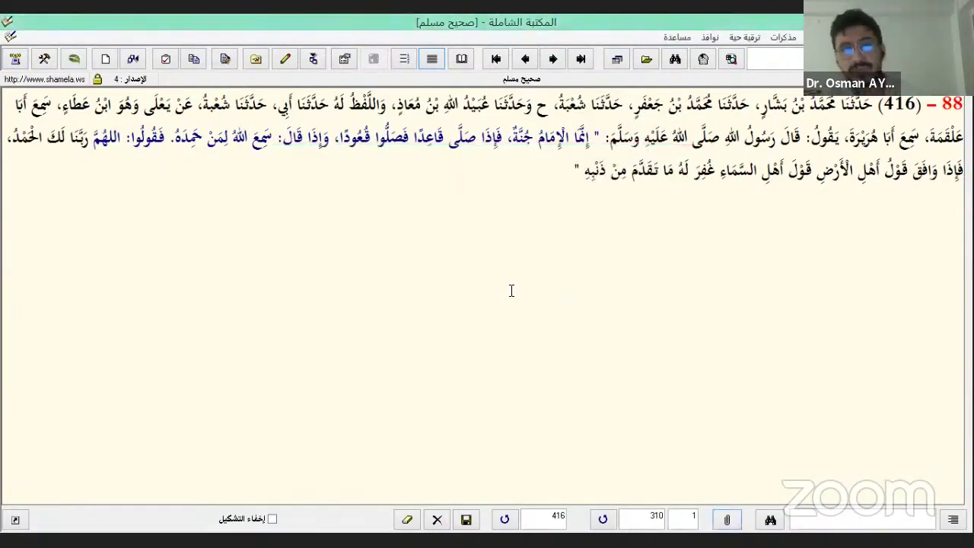
Search صحيح البخاري - مكنز for the exact word كتب and highlight the matched word in the first result
{"action": "left_click", "coordinate": [675, 59]}
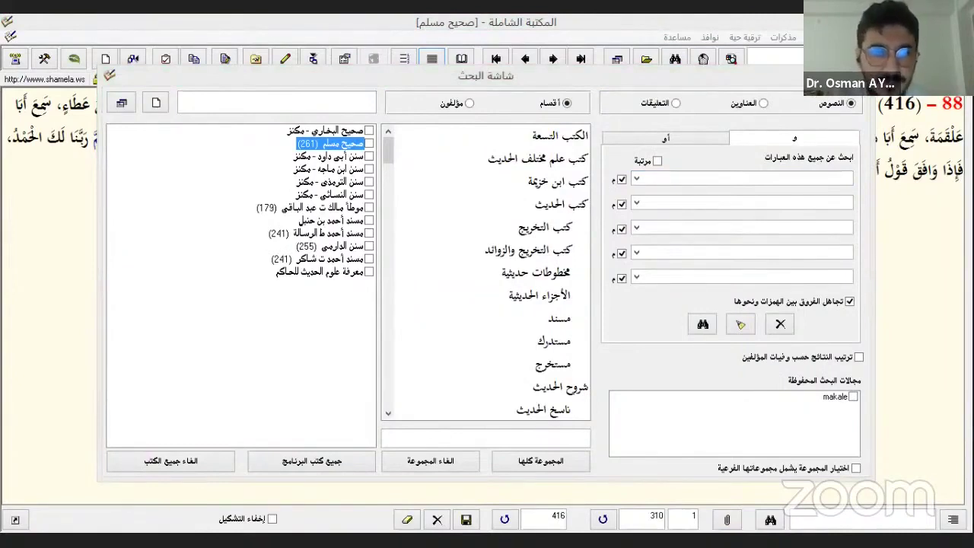
{"action": "left_click", "coordinate": [558, 253]}
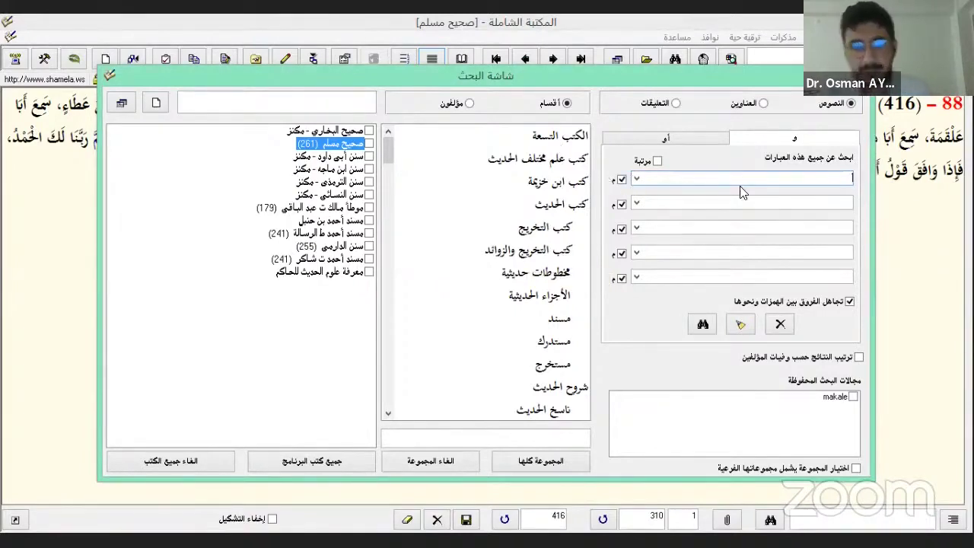
{"action": "type", "text": "ا"}
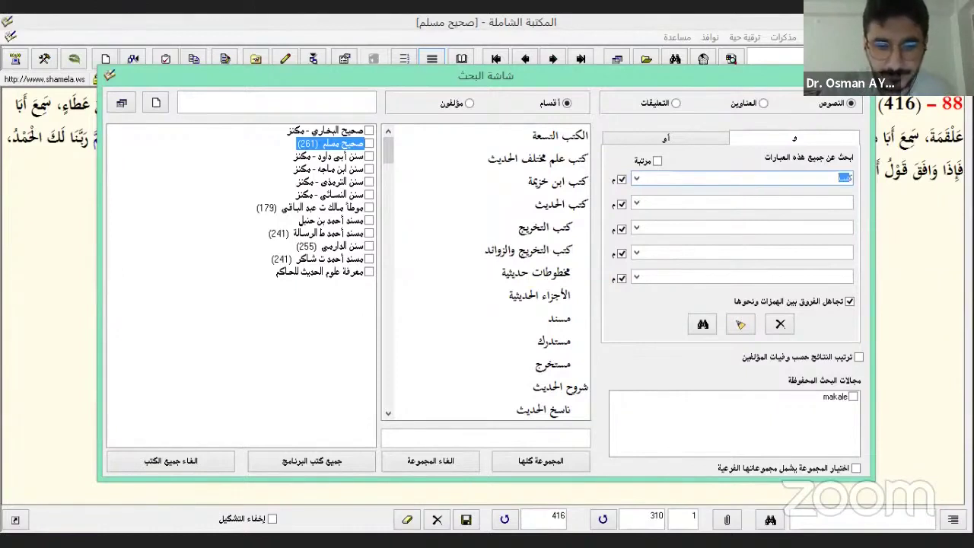
{"action": "type", "text": "تب"}
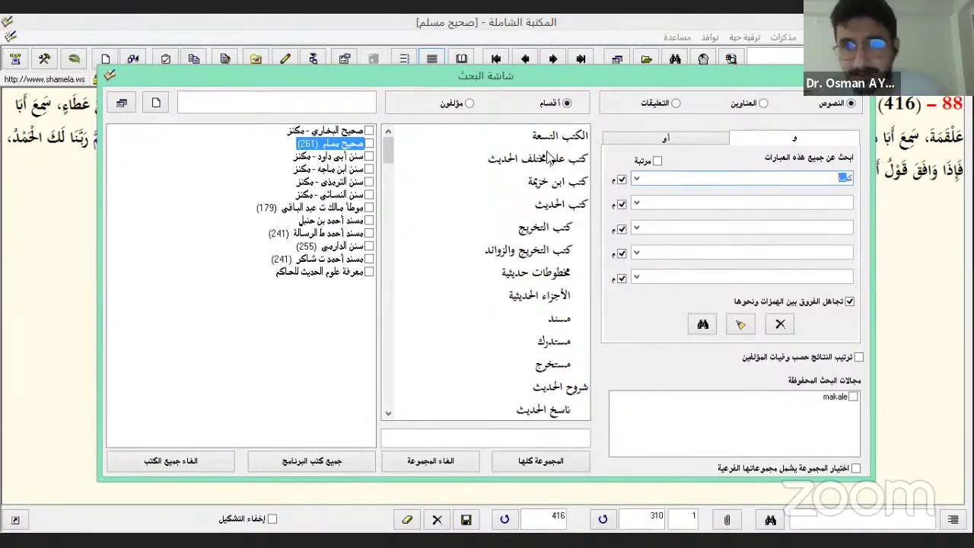
{"action": "key", "text": "Tab"}
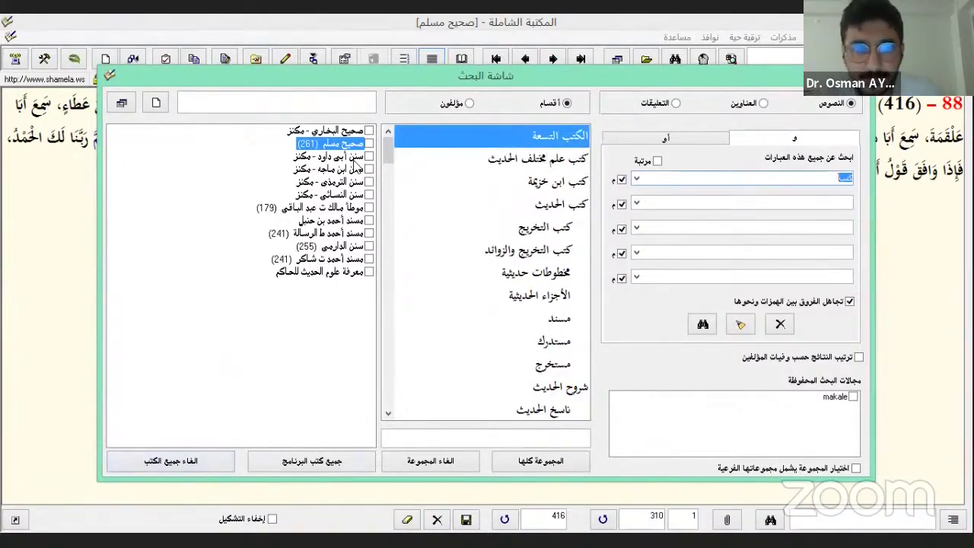
{"action": "left_click", "coordinate": [369, 131]}
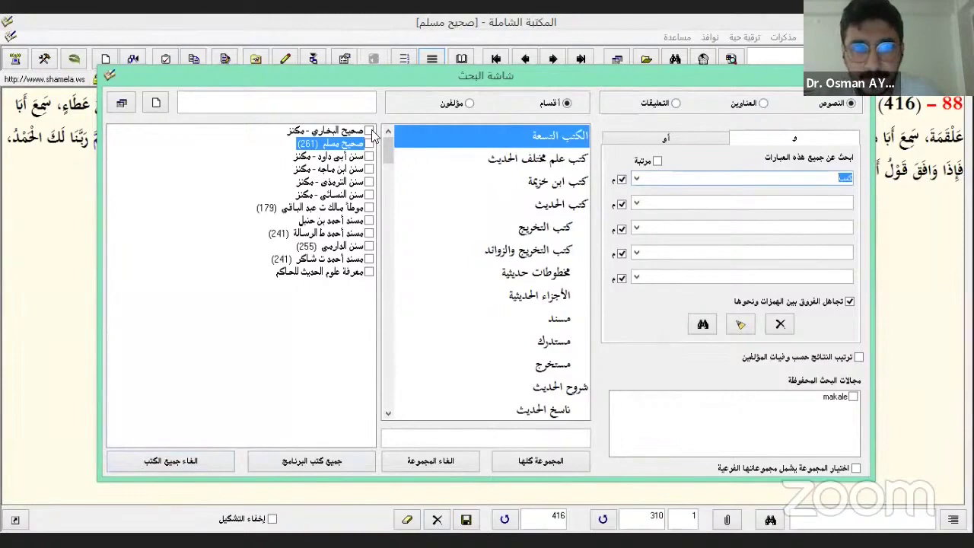
{"action": "left_click", "coordinate": [704, 326]}
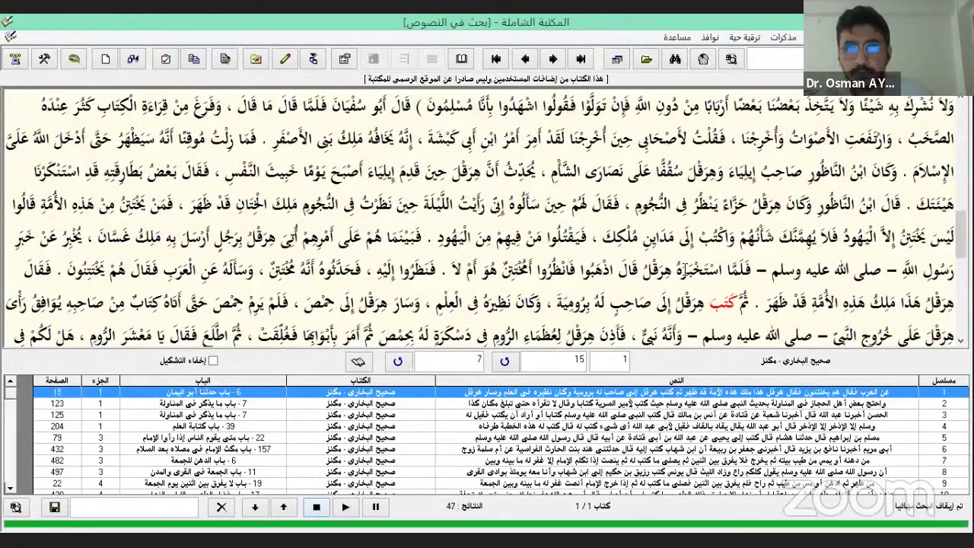
{"action": "left_click_drag", "start_coordinate": [712, 304], "coordinate": [738, 305]}
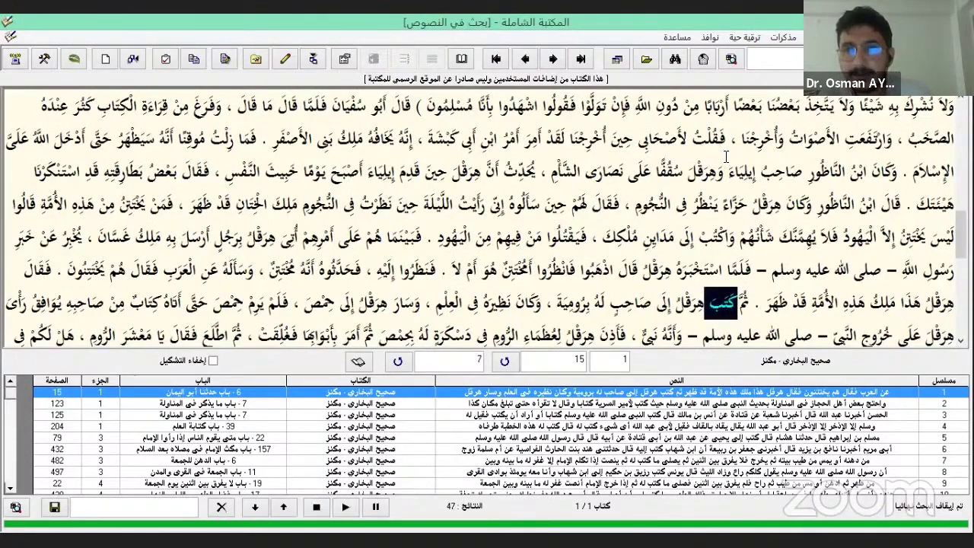
Repeat the search for كتب with exact matching disabled and highlight the matched letters within يكتب in the first result
{"action": "left_click", "coordinate": [677, 61]}
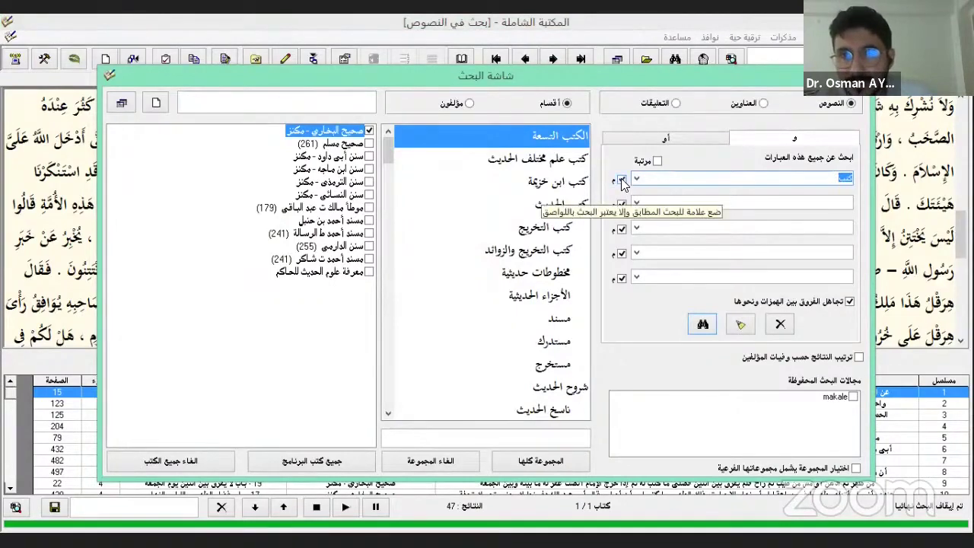
{"action": "left_click_drag", "start_coordinate": [837, 178], "coordinate": [856, 183]}
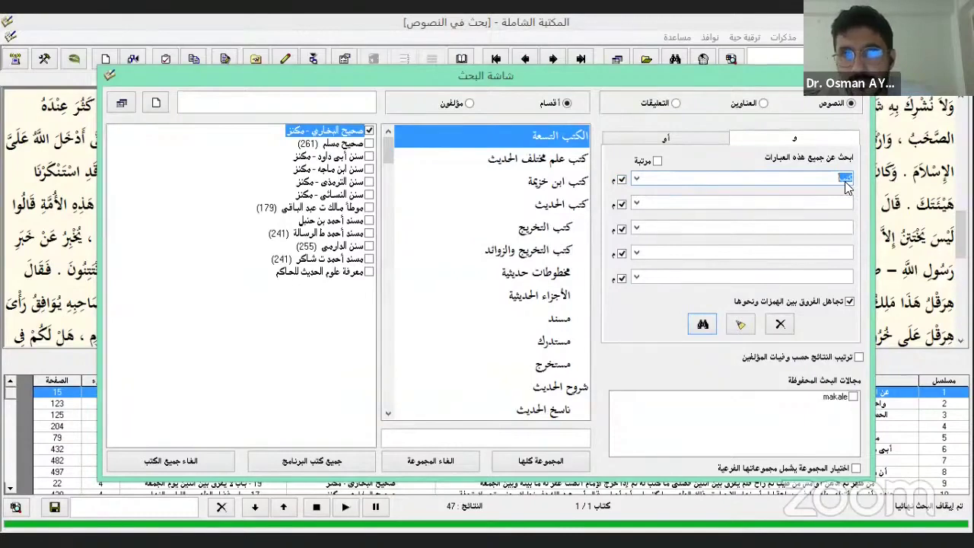
{"action": "left_click", "coordinate": [621, 180]}
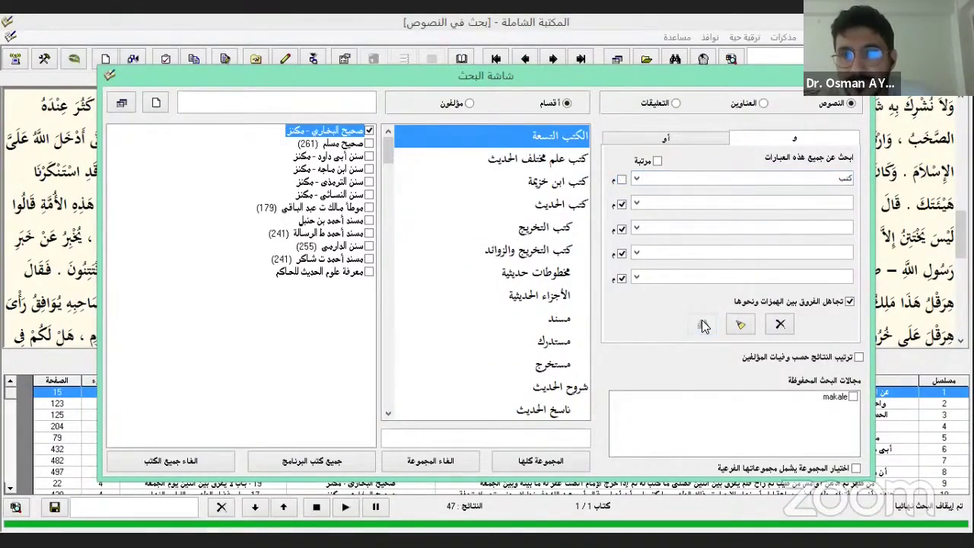
{"action": "left_click", "coordinate": [702, 325]}
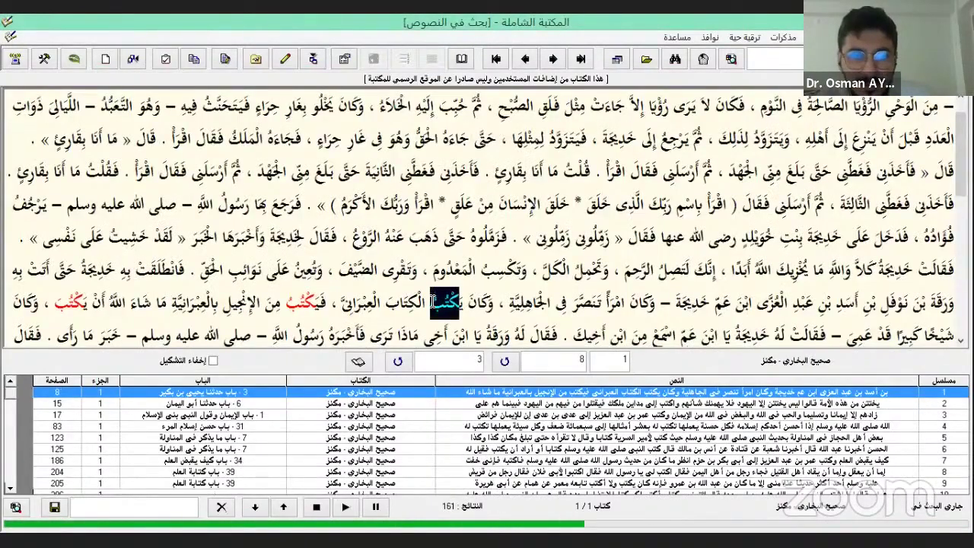
{"action": "left_click", "coordinate": [450, 305]}
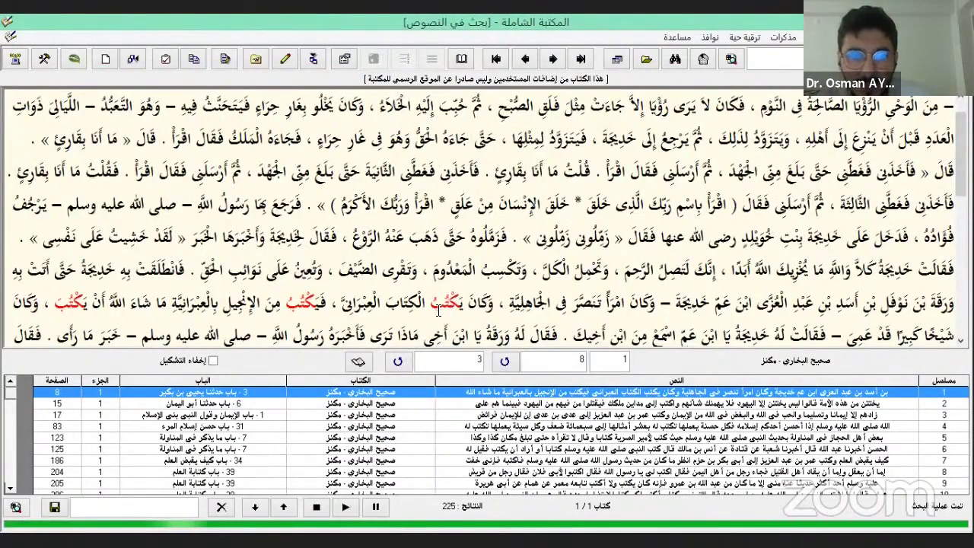
{"action": "double_click", "coordinate": [450, 304]}
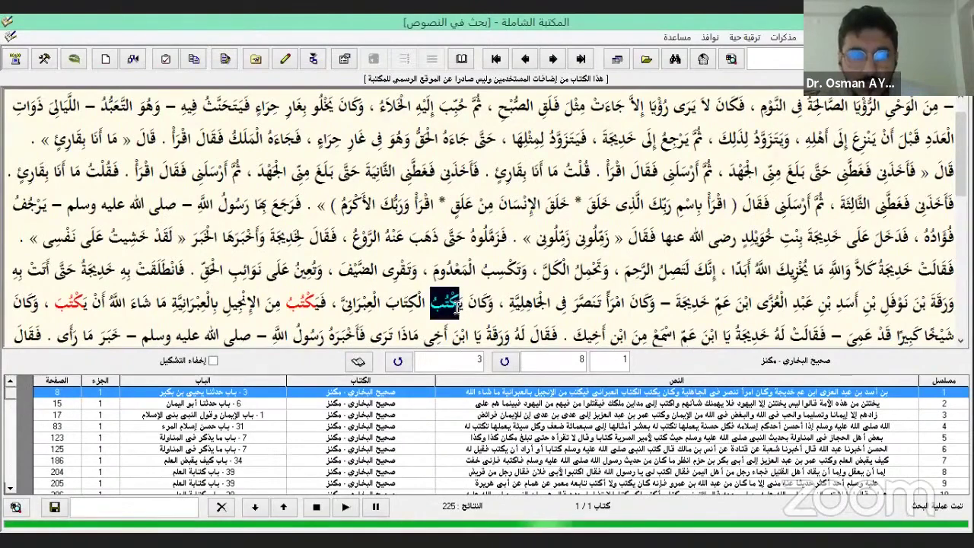
Re-enable exact matching for the first search term, clear the term, and close the search and results windows
{"action": "left_click", "coordinate": [676, 64]}
{"action": "left_click", "coordinate": [625, 181]}
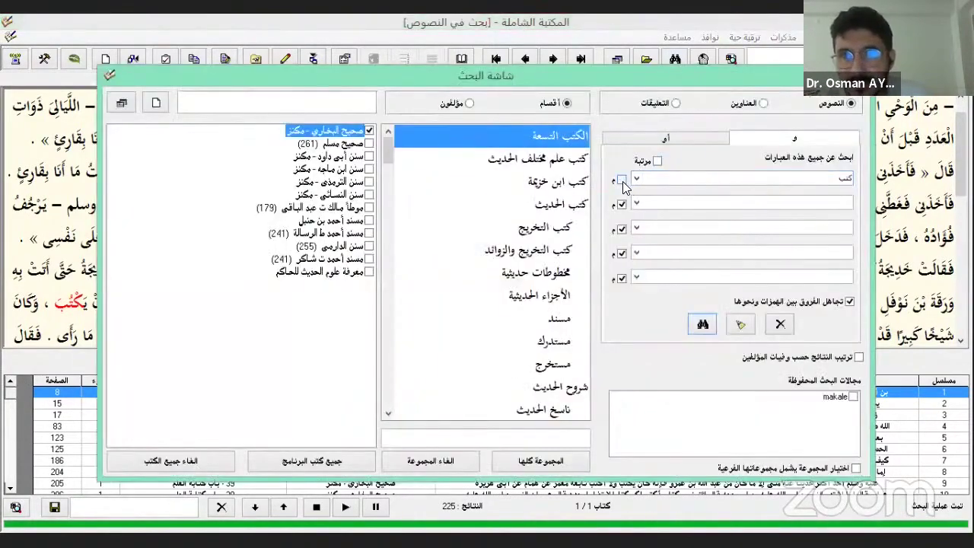
{"action": "key", "text": "Escape"}
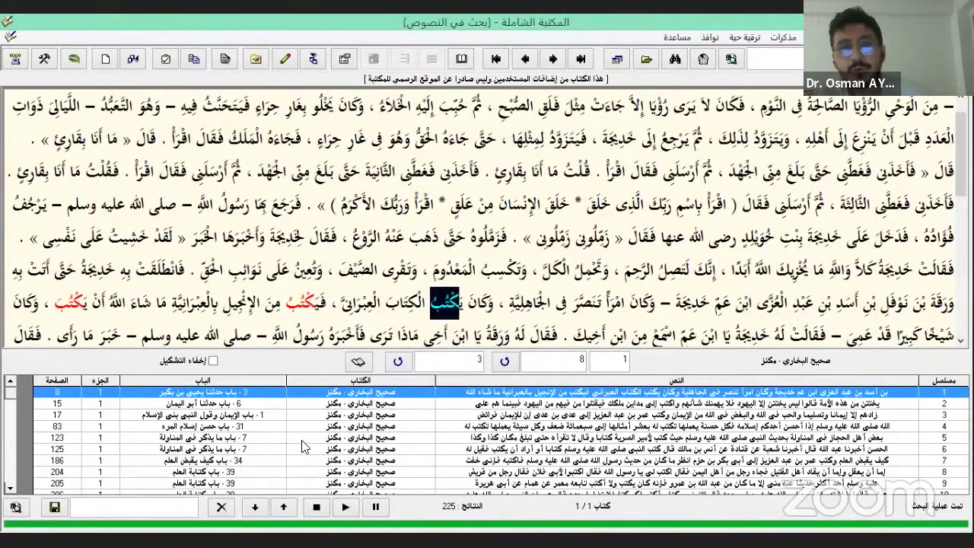
{"action": "left_click", "coordinate": [675, 59]}
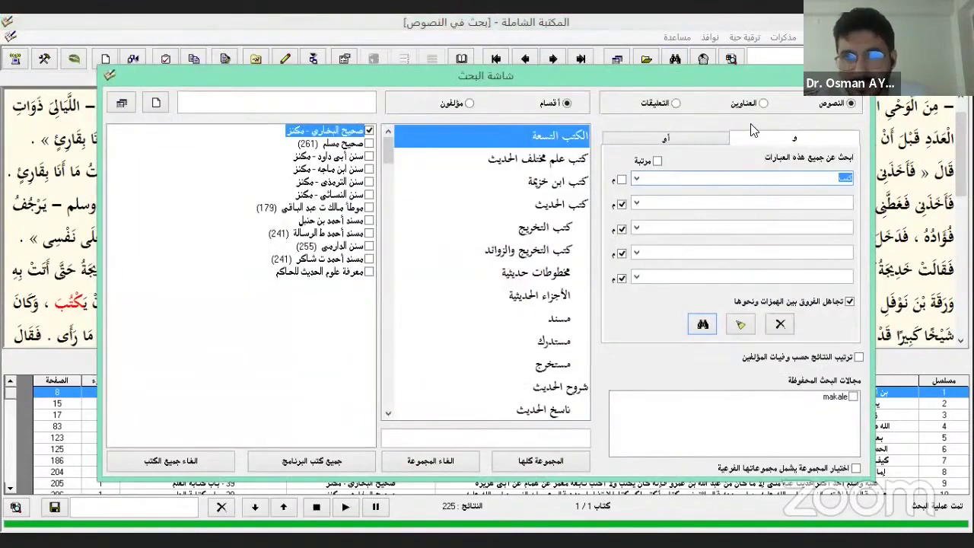
{"action": "left_click", "coordinate": [622, 180]}
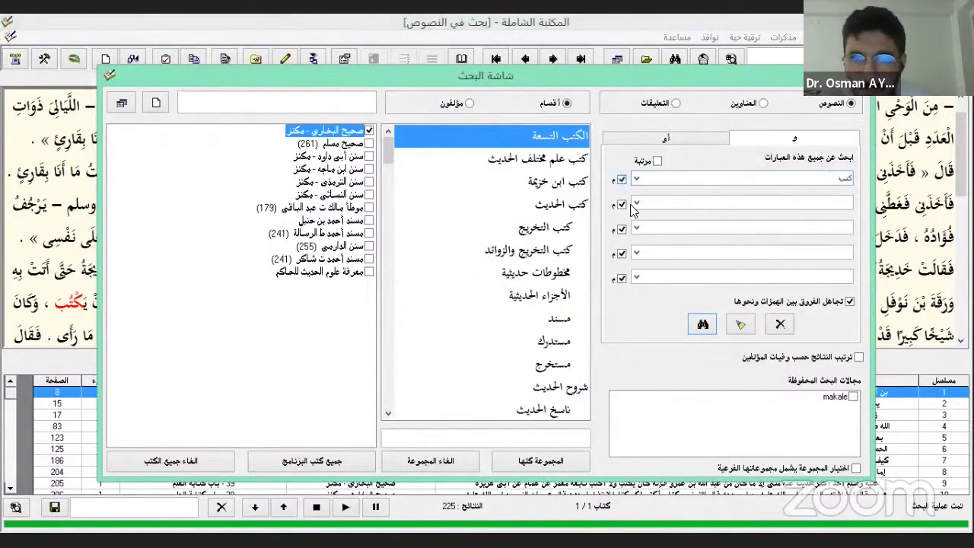
{"action": "double_click", "coordinate": [843, 178]}
{"action": "key", "text": "BackSpace"}
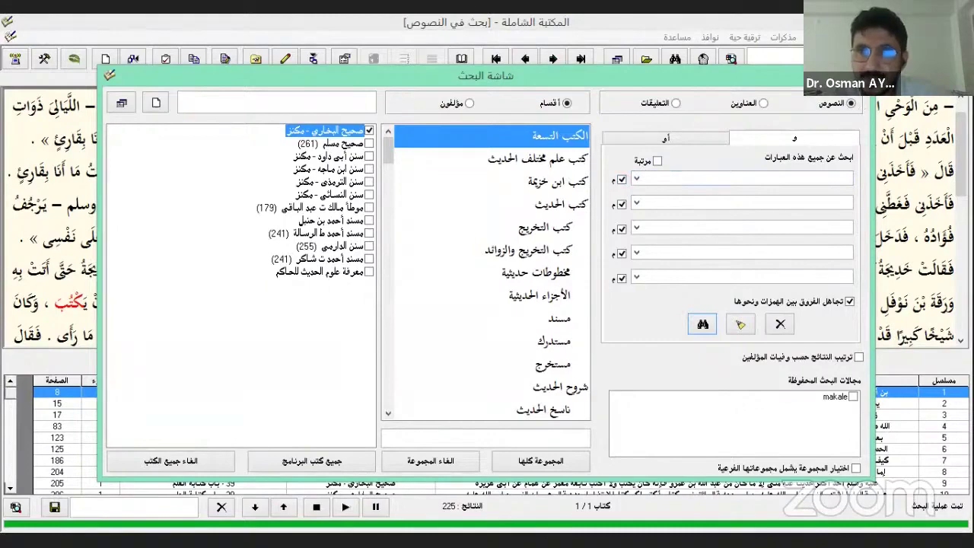
{"action": "key", "text": "Escape"}
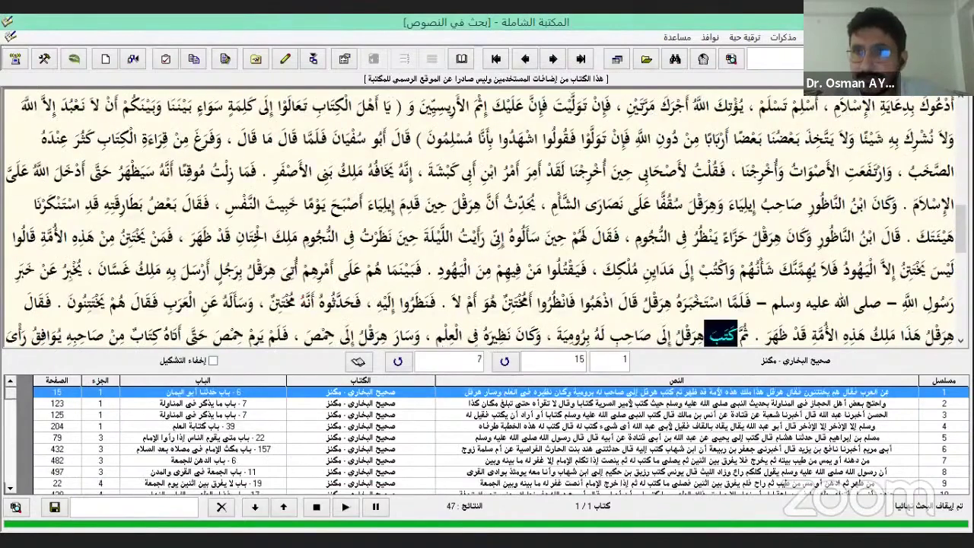
{"action": "key", "text": "Escape"}
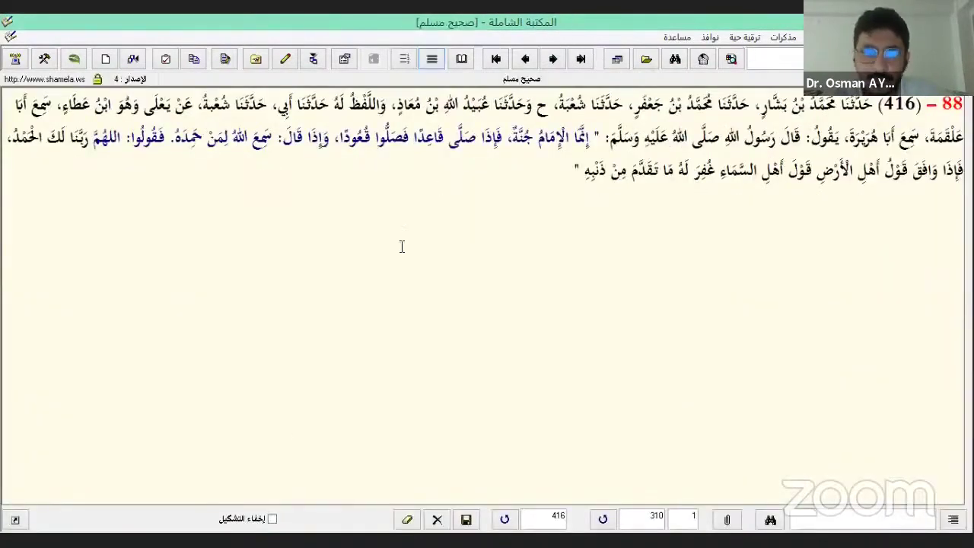